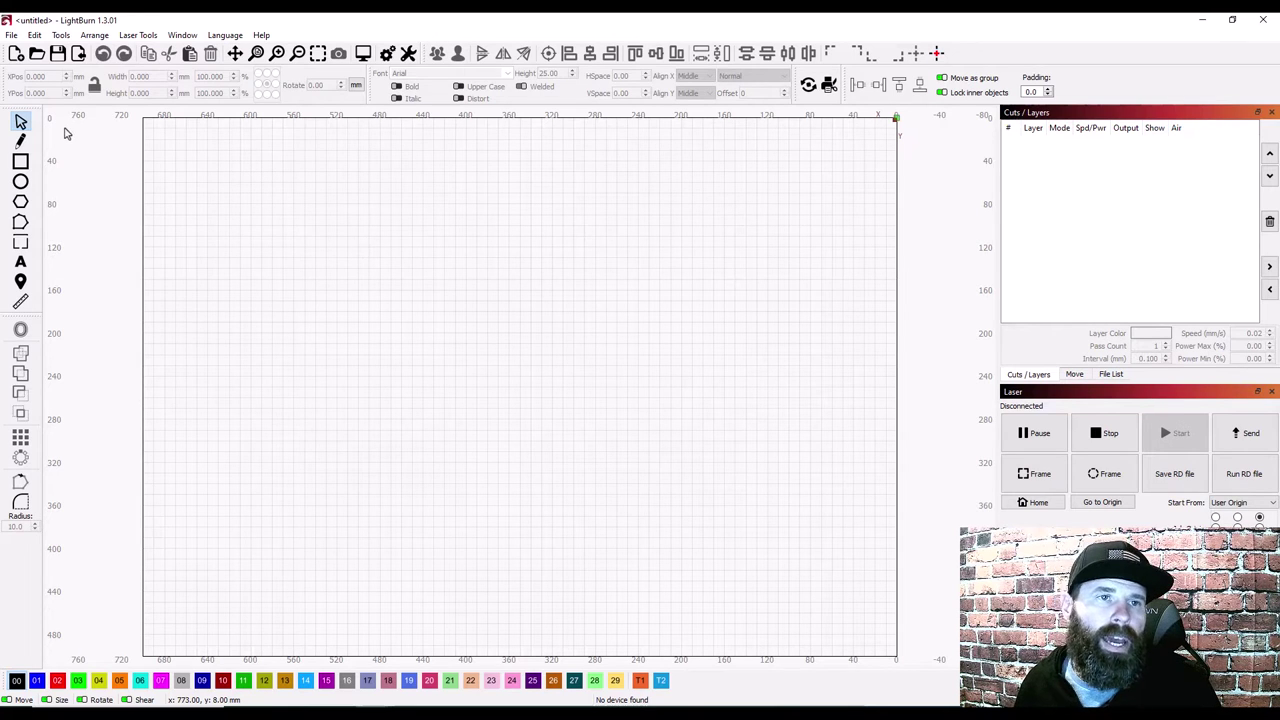
Step: Import five south.ai from the Downloads folder onto the canvas
click(79, 55)
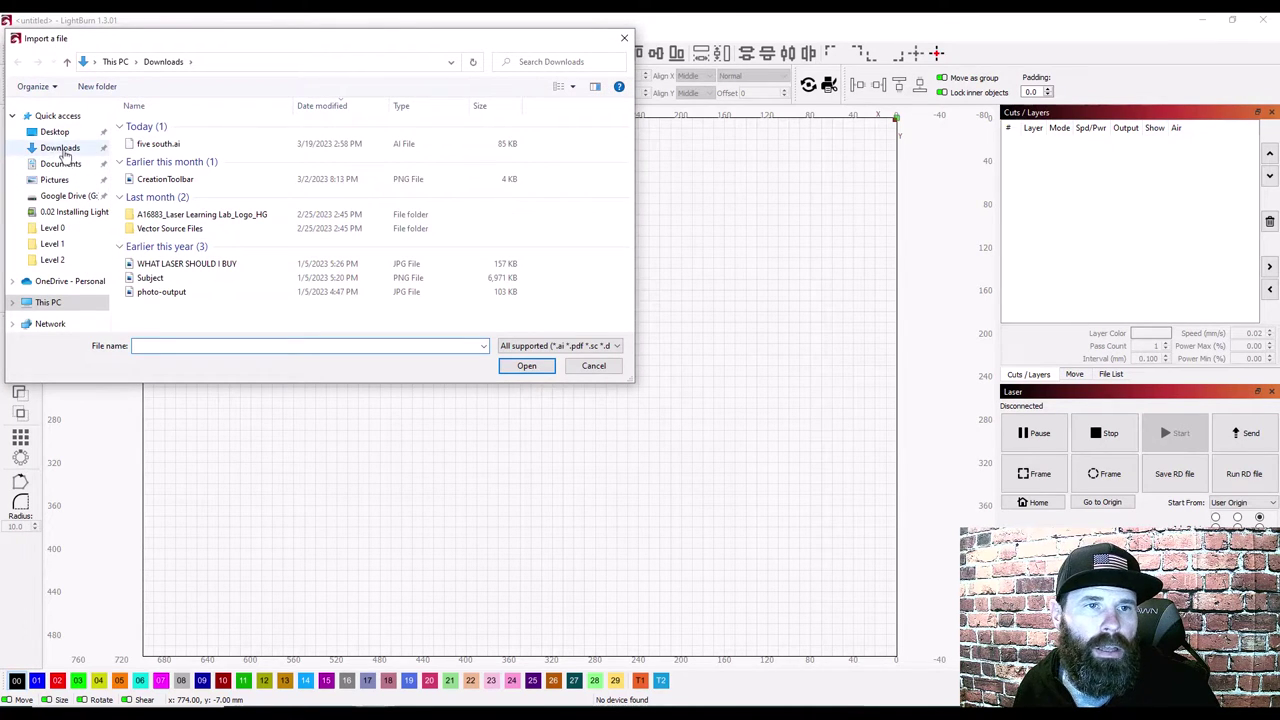
click(62, 150)
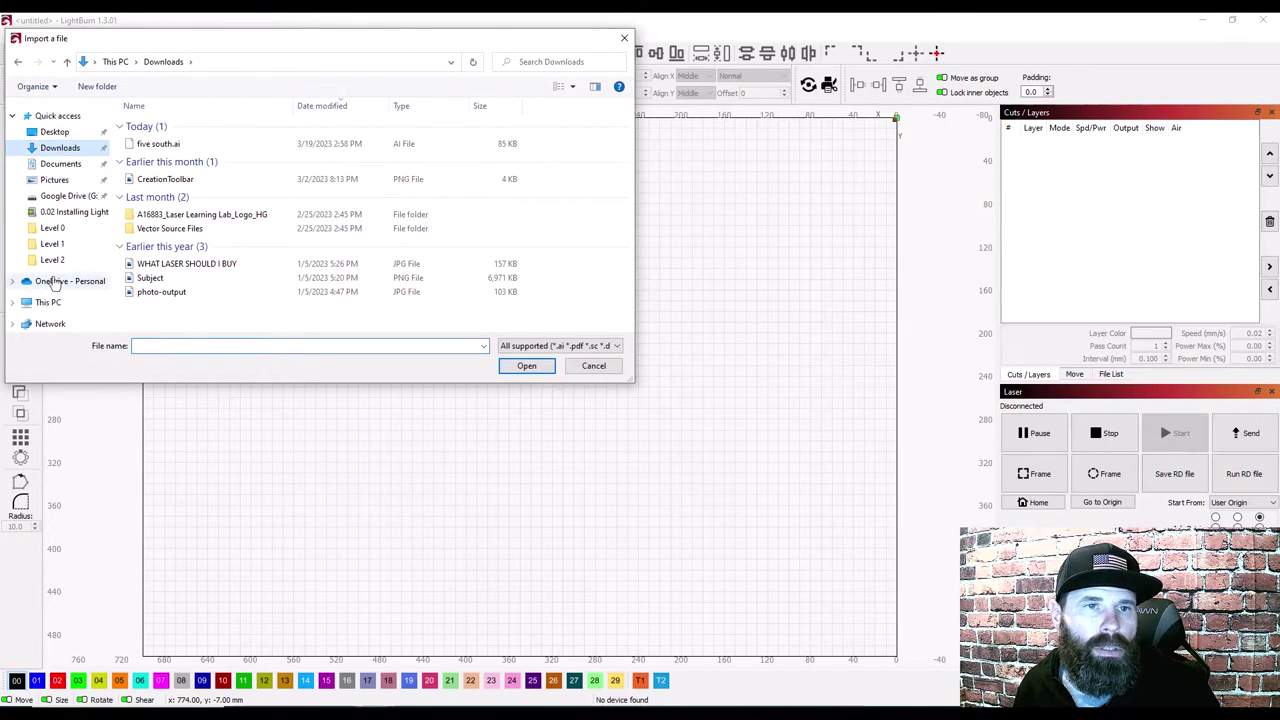
click(155, 145)
click(530, 369)
Step: Select the imported logo, then deselect it and zoom to inspect it
drag(655, 420, 423, 300)
scroll(475, 410, up, 3)
scroll(475, 410, up, 4)
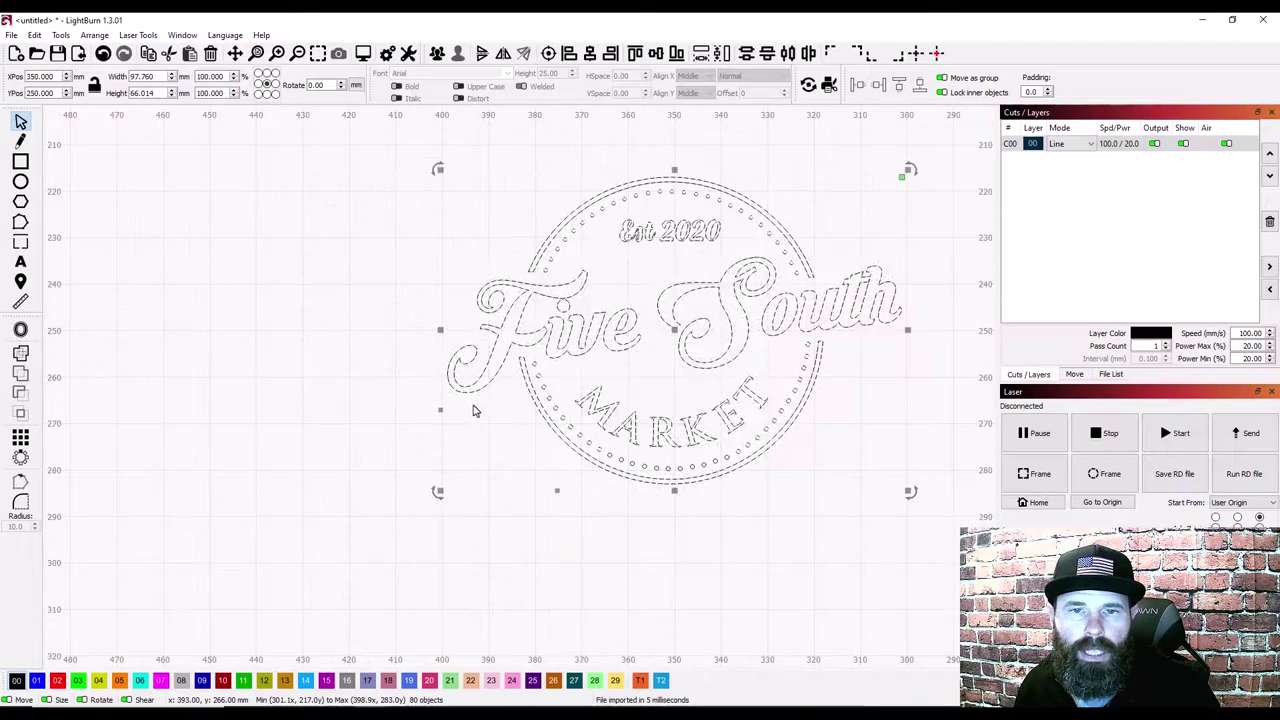
scroll(640, 380, down, 2)
click(869, 437)
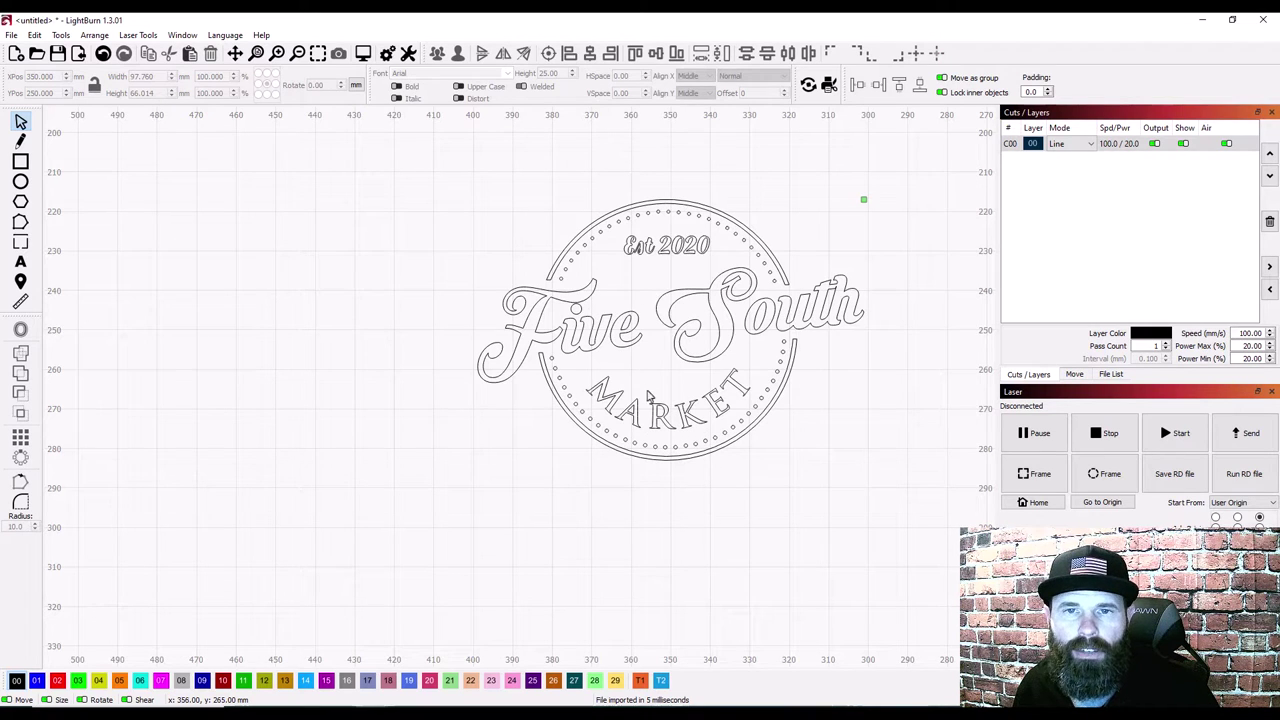
scroll(645, 404, up, 3)
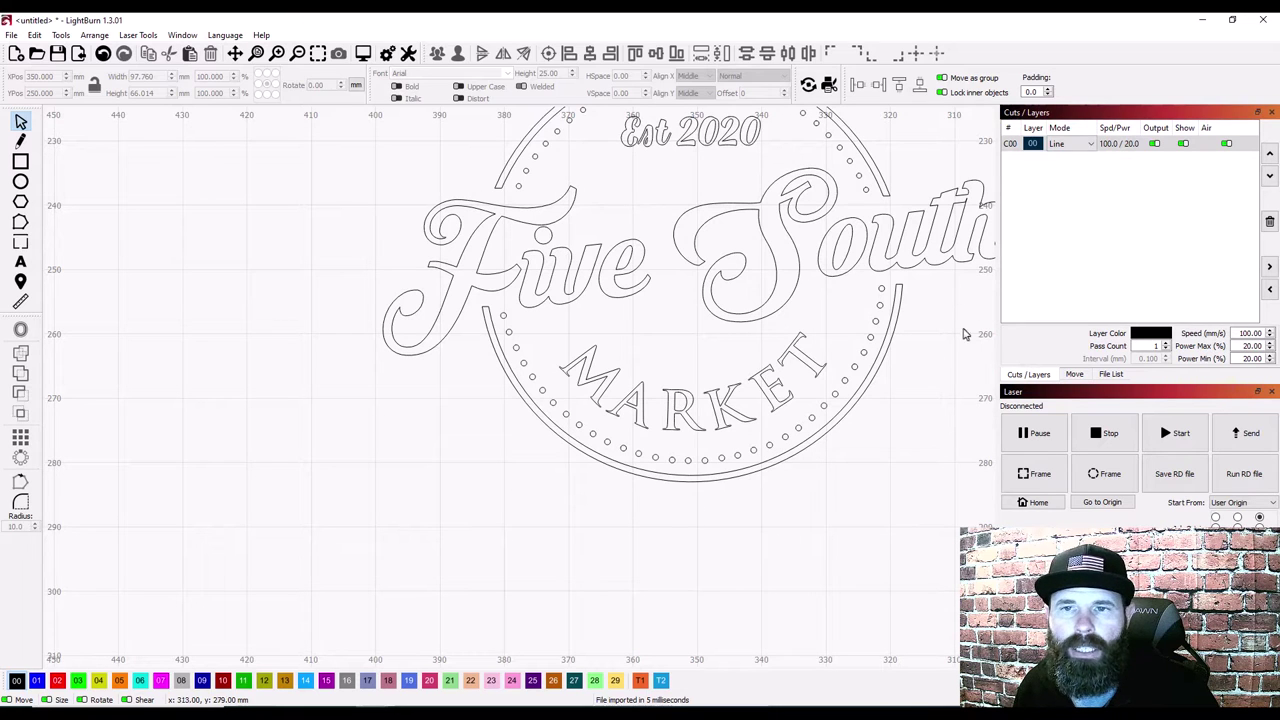
scroll(538, 470, down, 5)
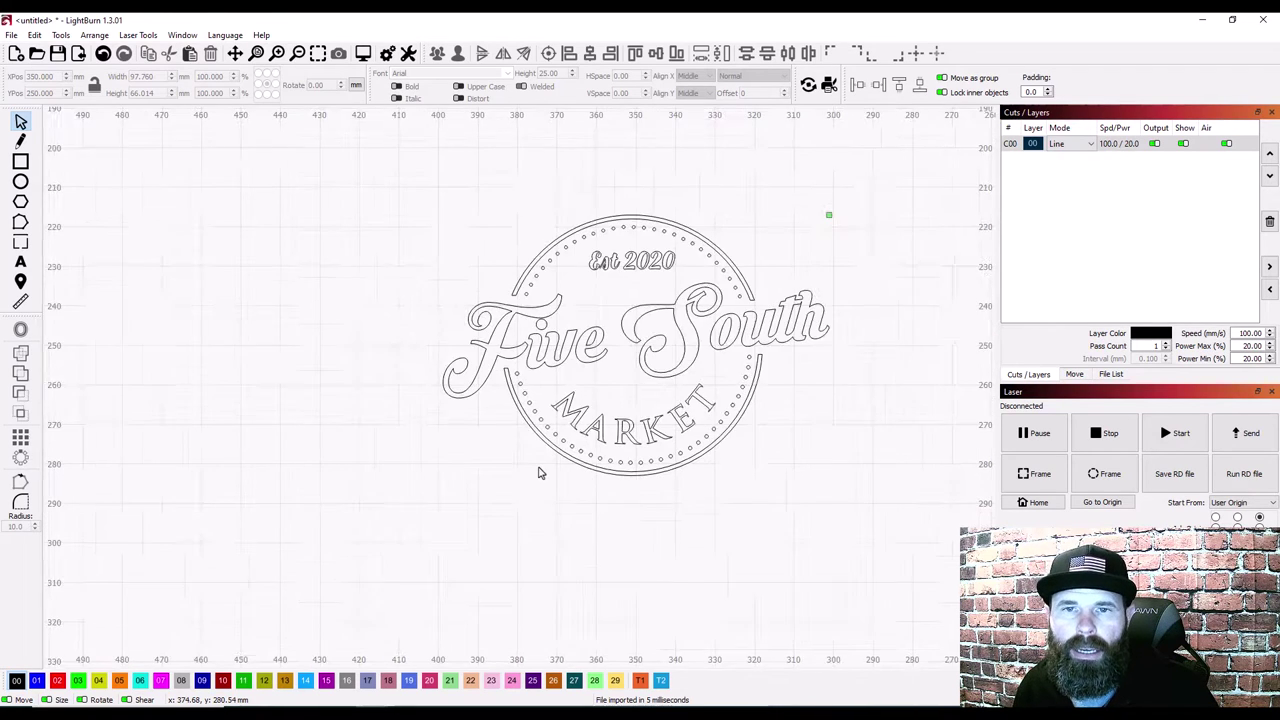
scroll(690, 358, up, 4)
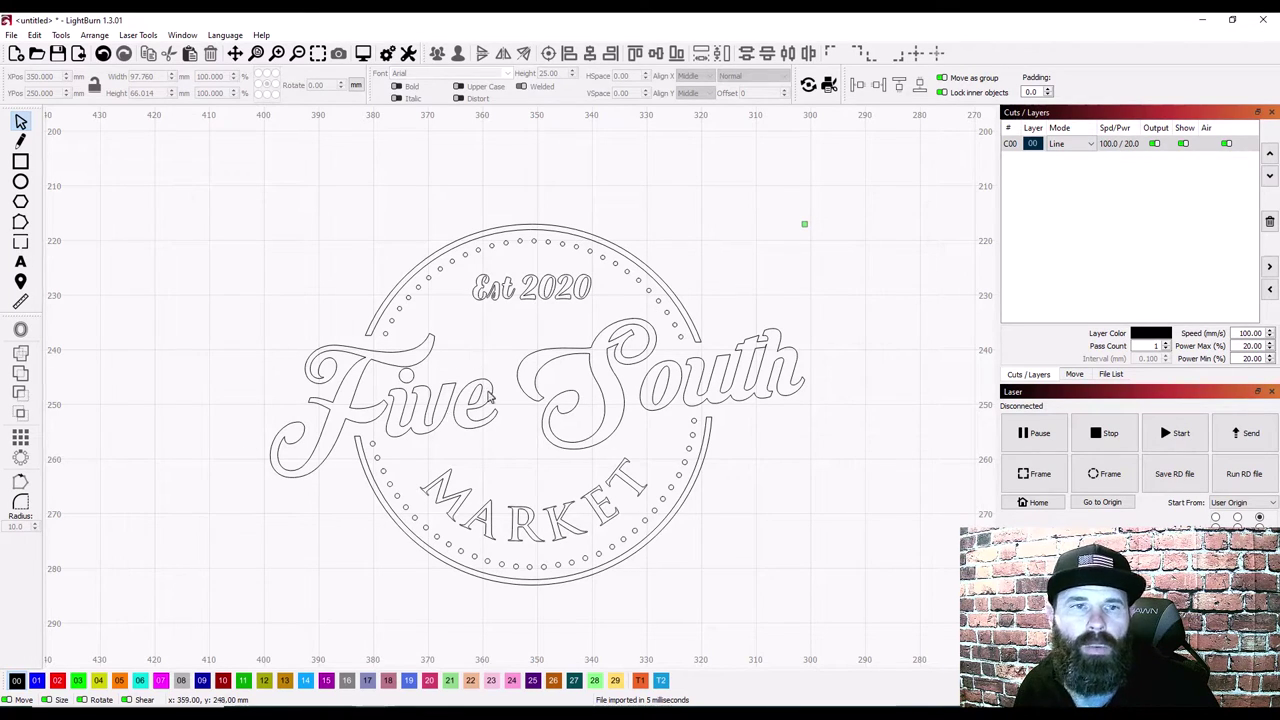
Step: Select the whole Five South logo, paste a duplicate and place it right of the original
scroll(210, 353, down, 4)
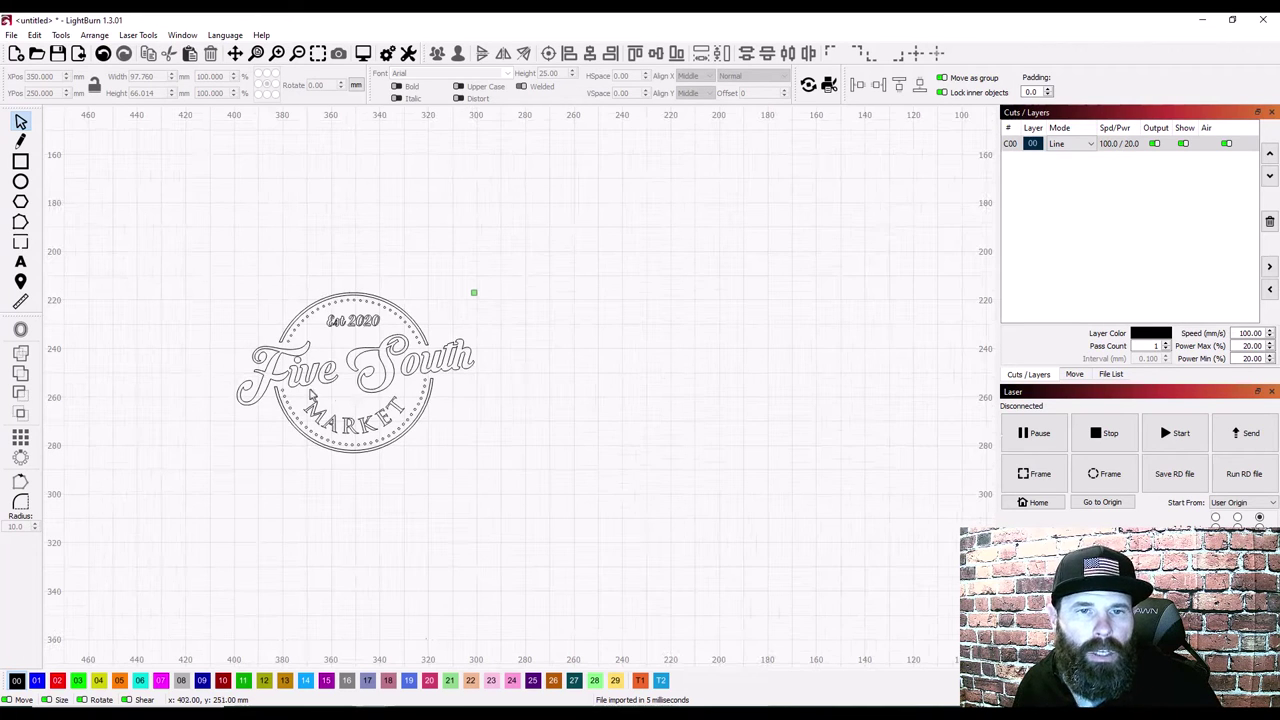
click(397, 377)
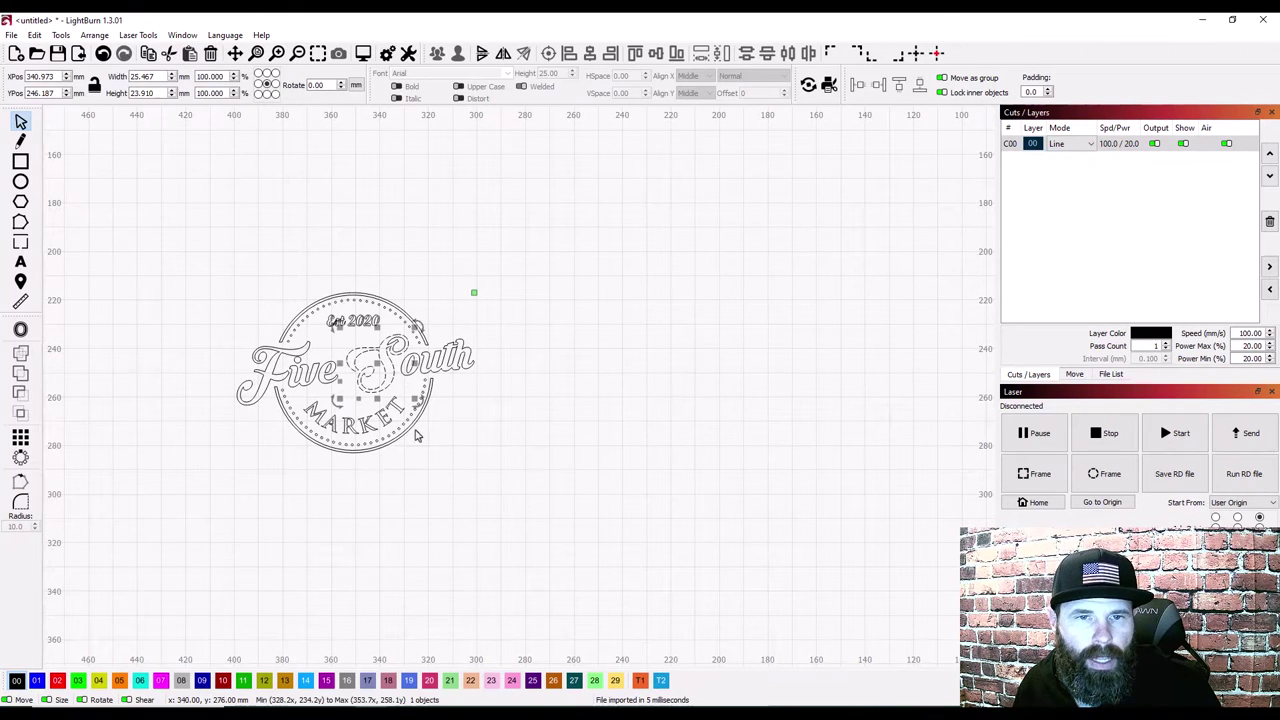
drag(533, 486, 177, 270)
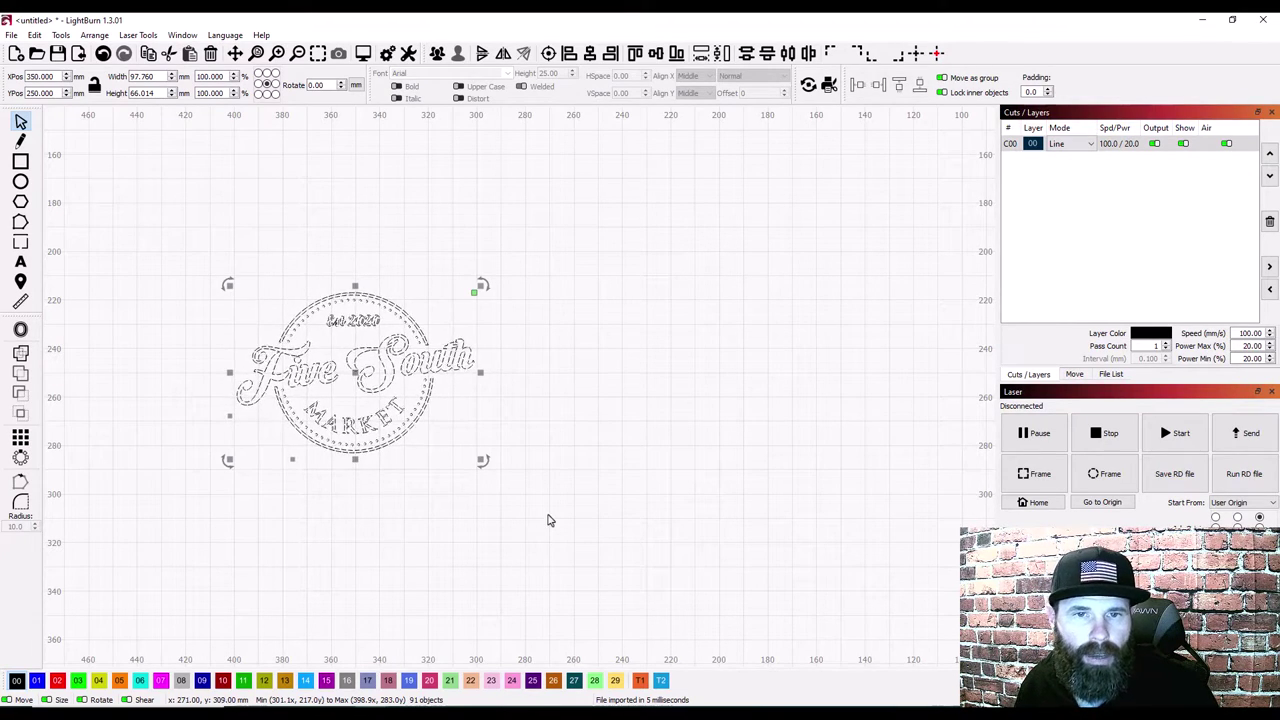
drag(548, 513, 119, 174)
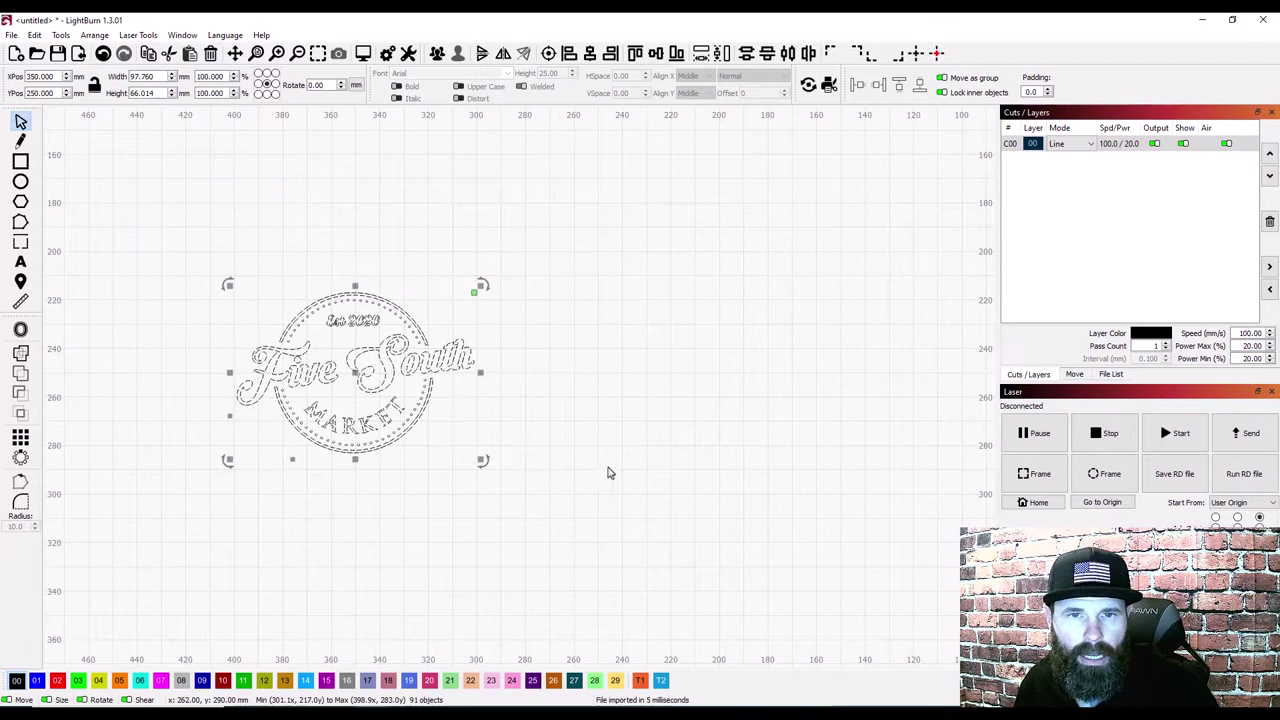
click(714, 351)
key(ctrl+v)
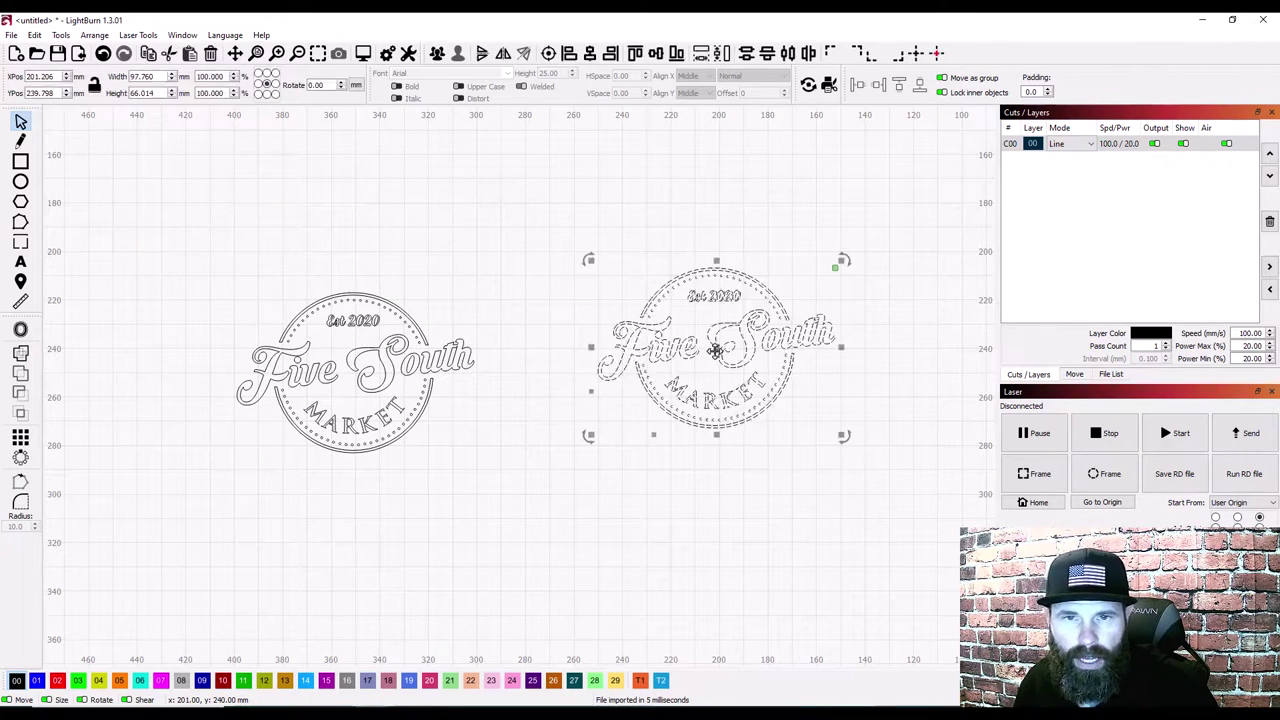
drag(728, 377, 733, 389)
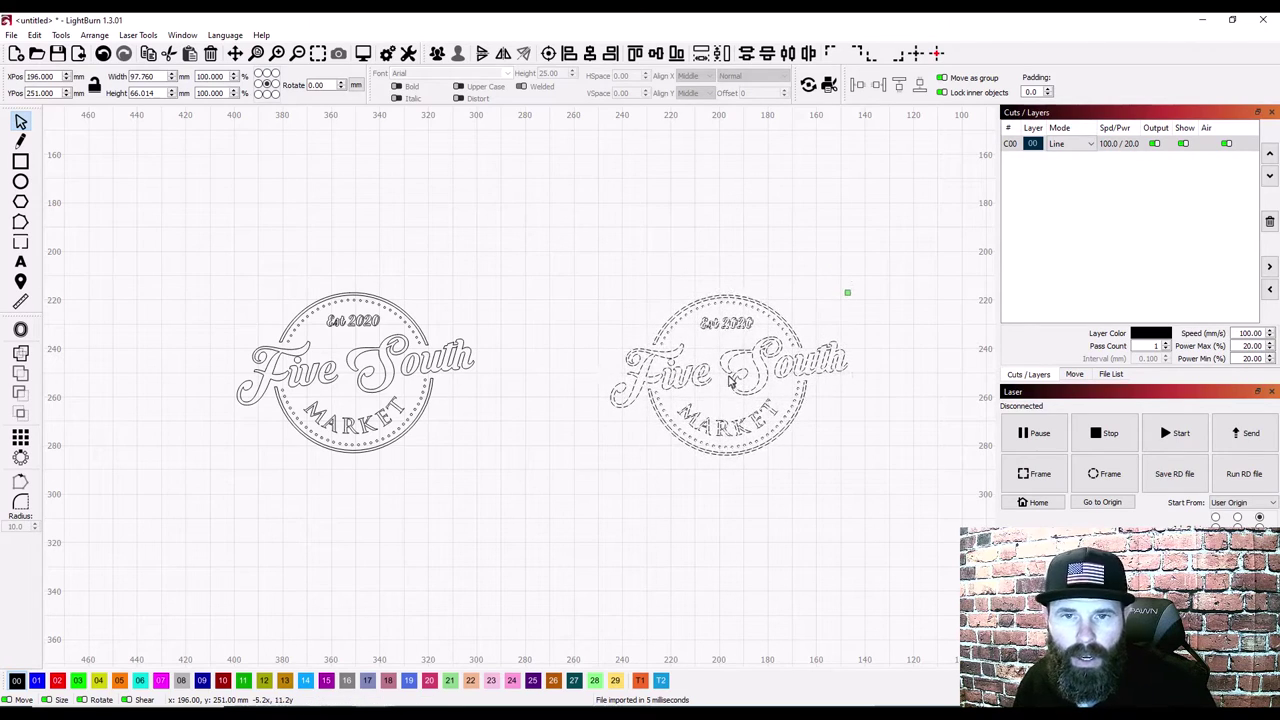
click(800, 523)
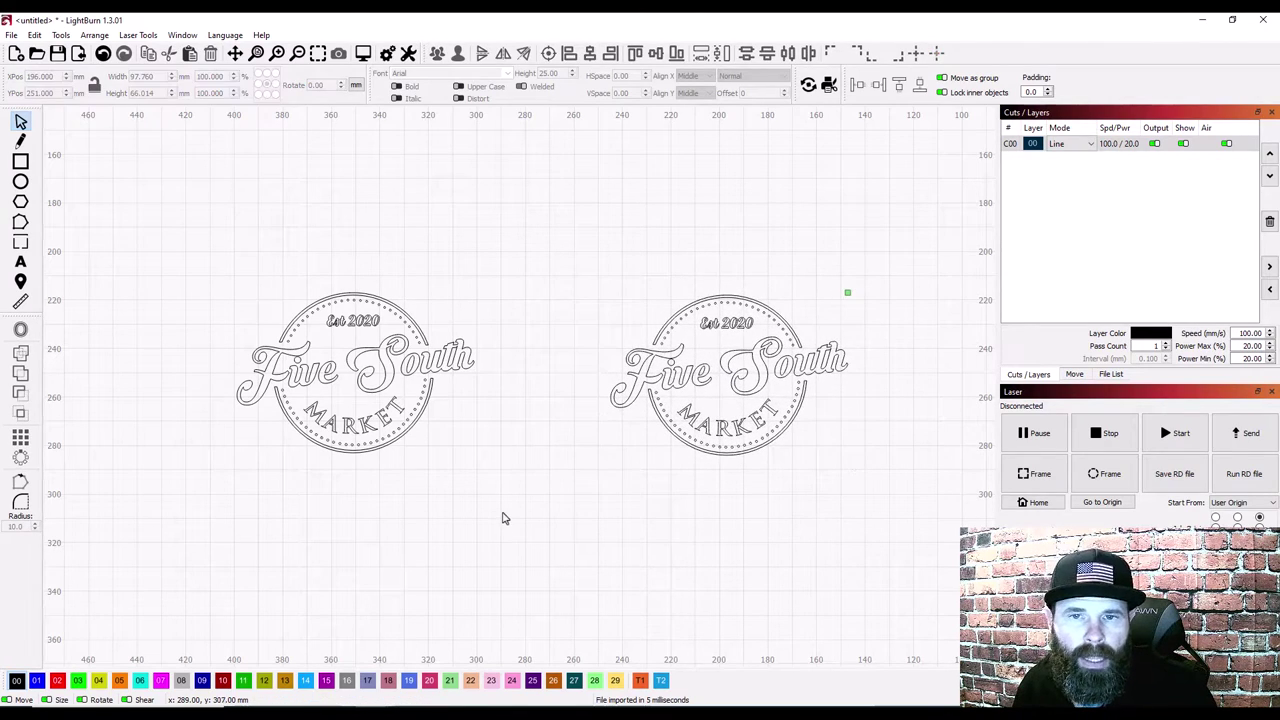
scroll(503, 518, down, 2)
scroll(340, 449, up, 4)
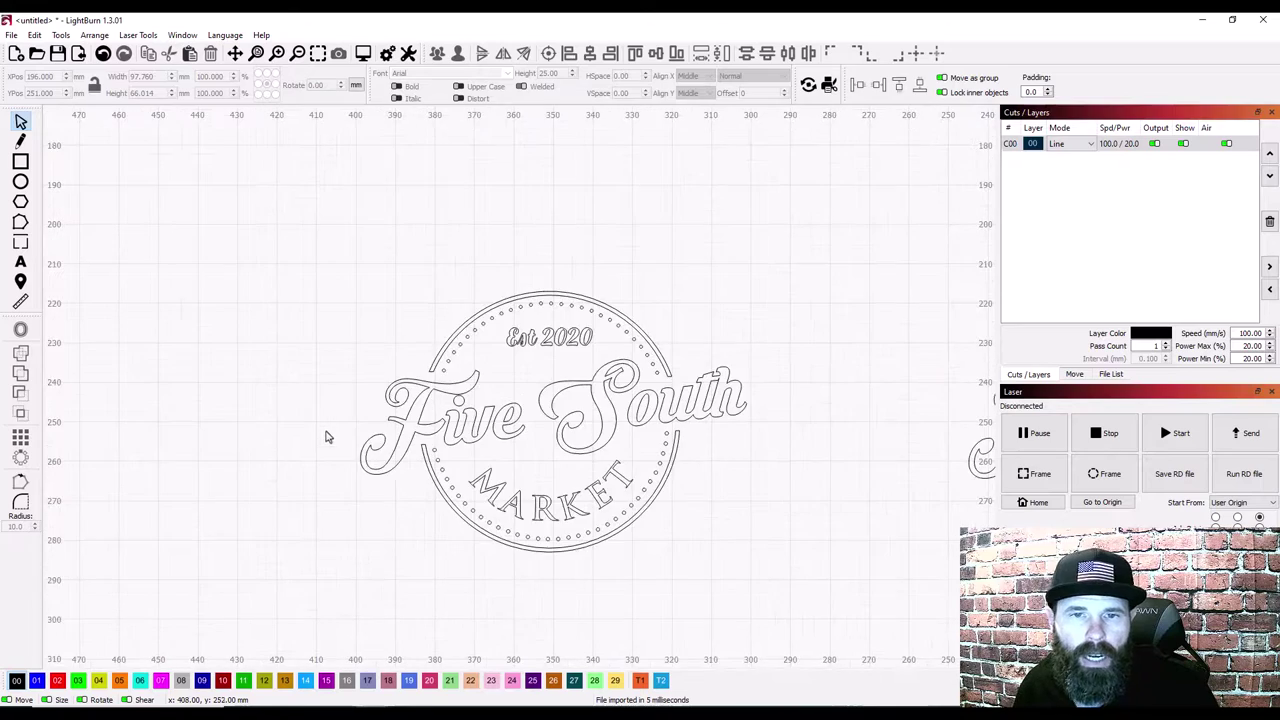
scroll(638, 505, up, 1)
Step: Select only the 'Five' and 'South' script lettering
drag(822, 590, 206, 246)
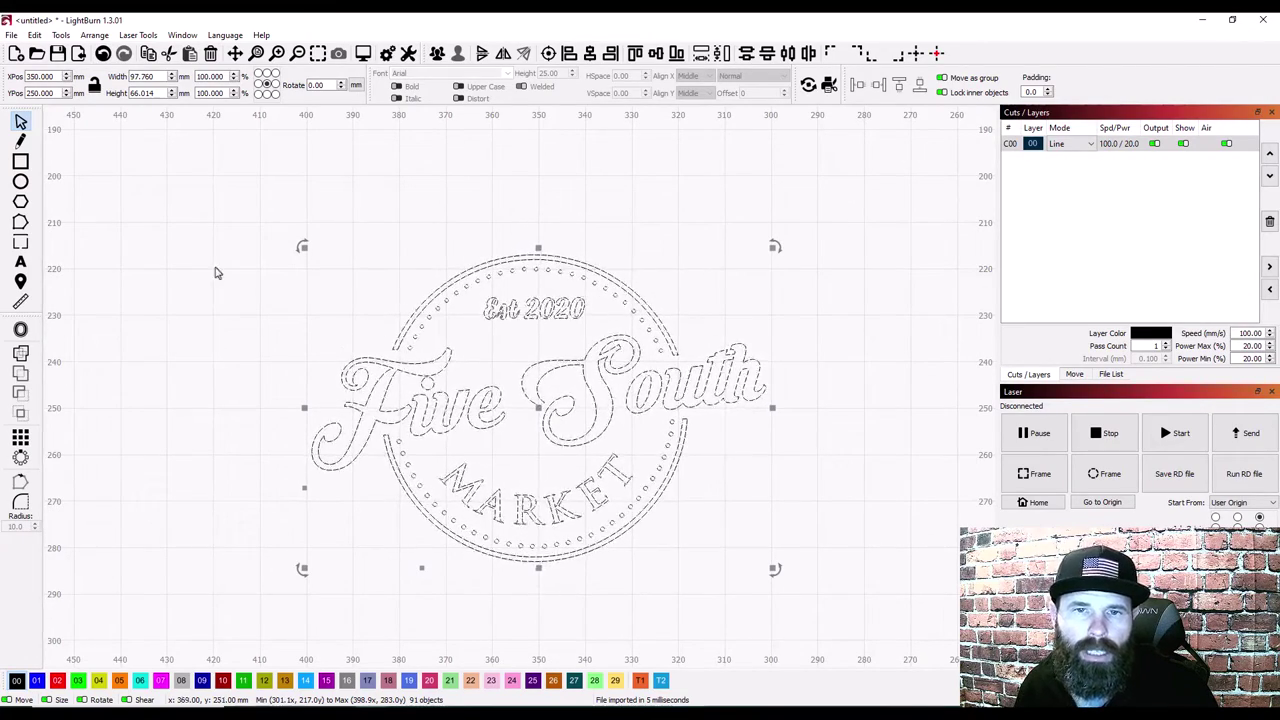
click(160, 206)
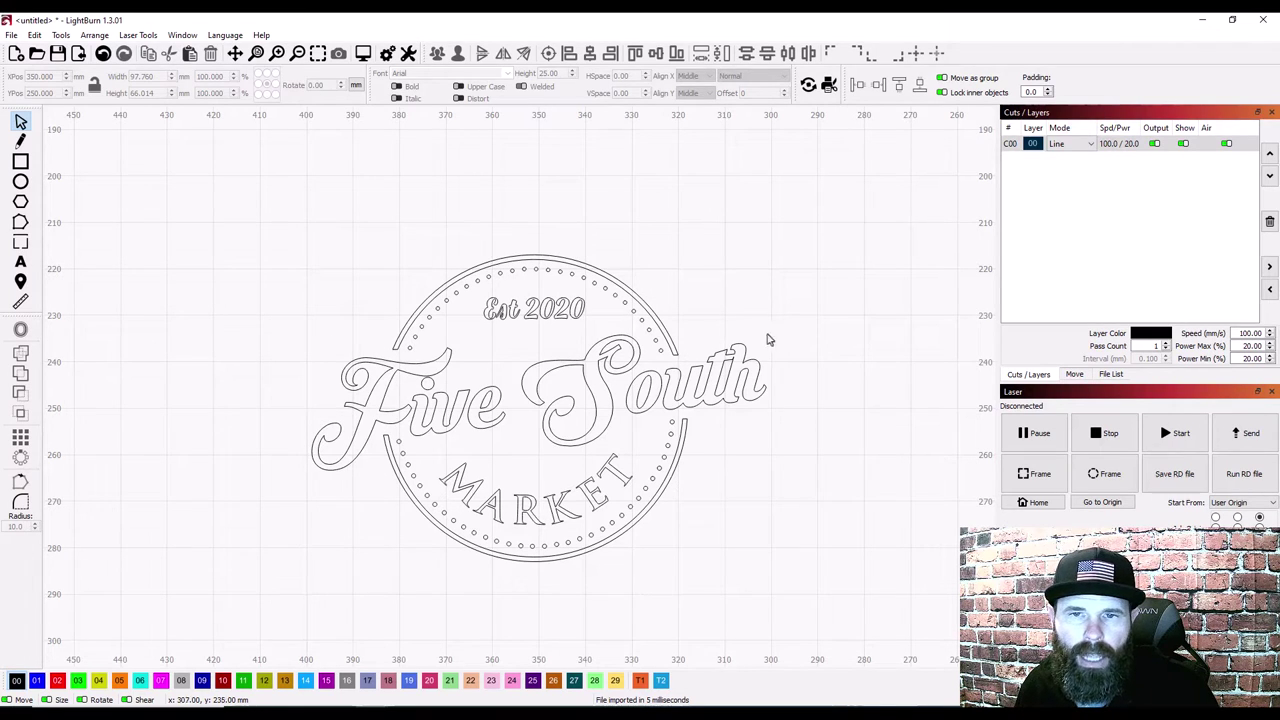
click(370, 364)
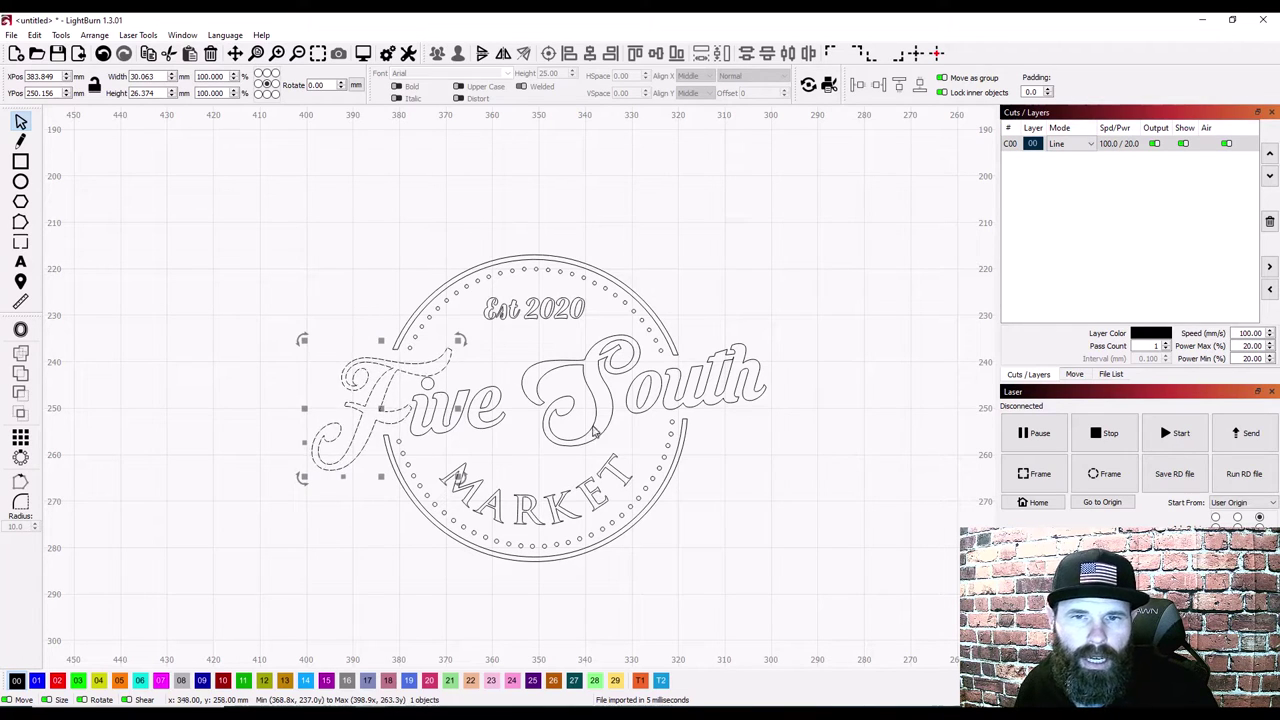
shift+click(745, 360)
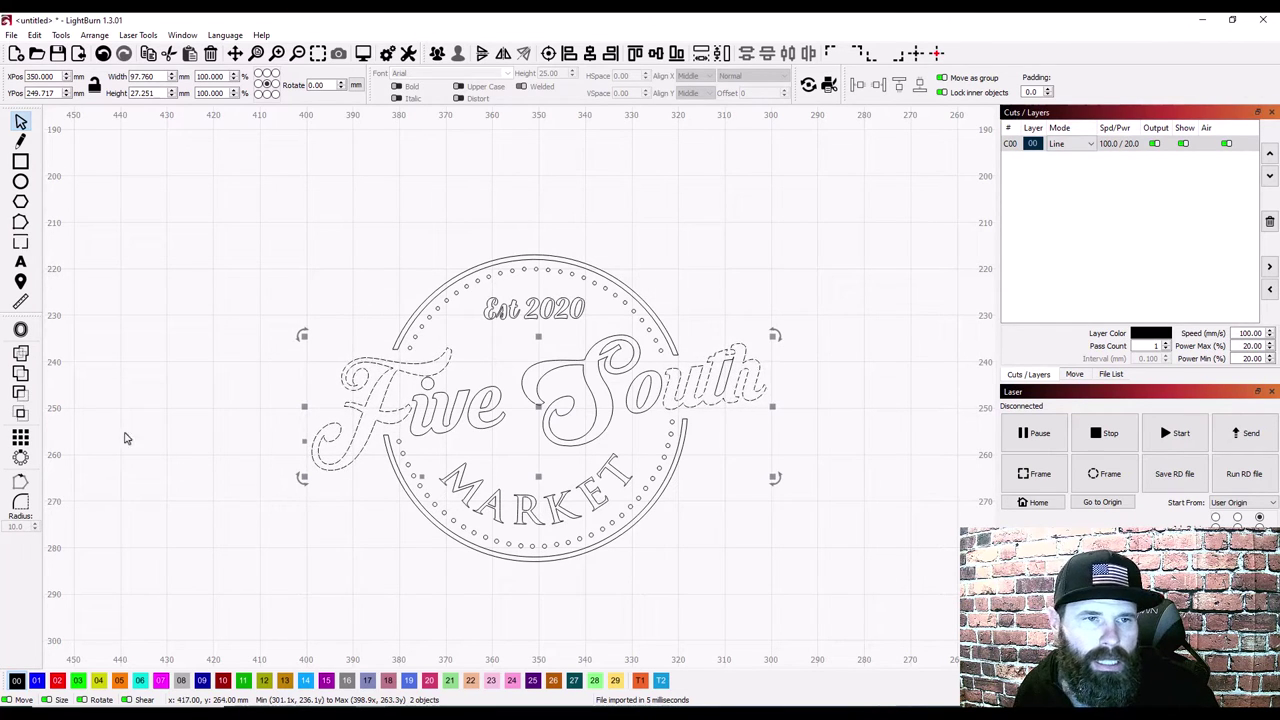
Step: Offset the Five South lettering outward by 2.00 mm with round corners
click(22, 332)
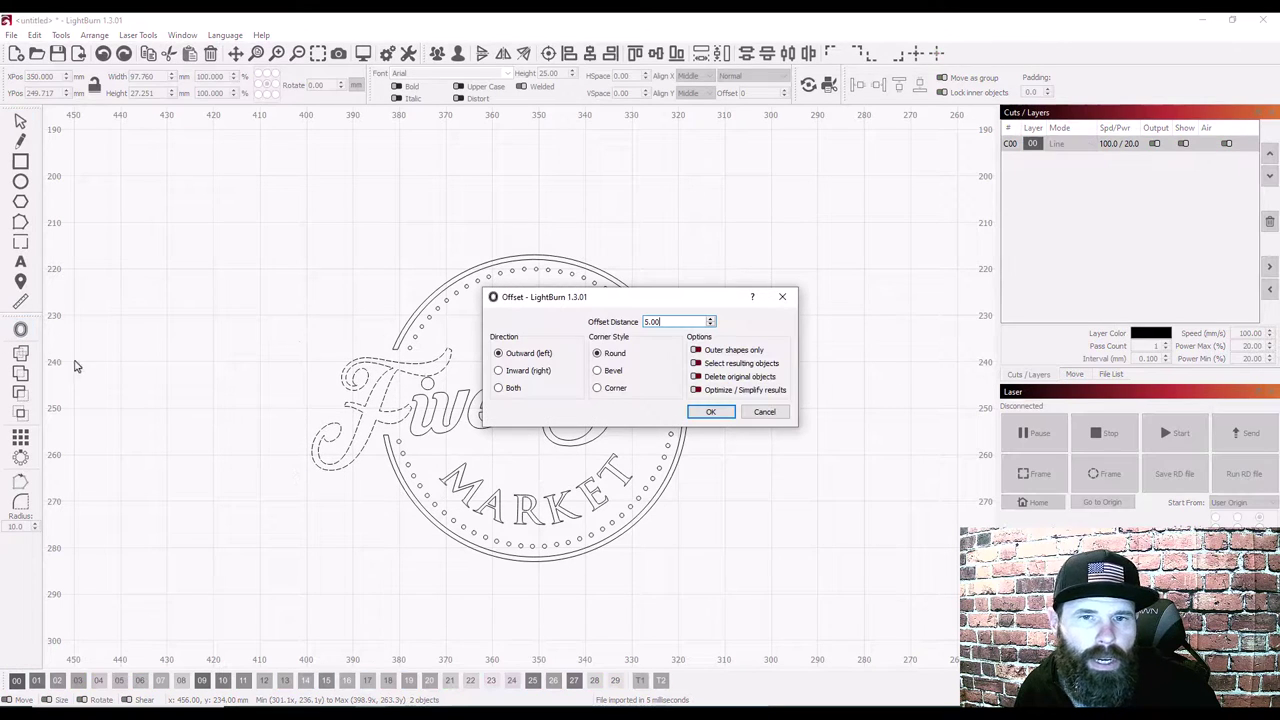
drag(645, 309, 870, 273)
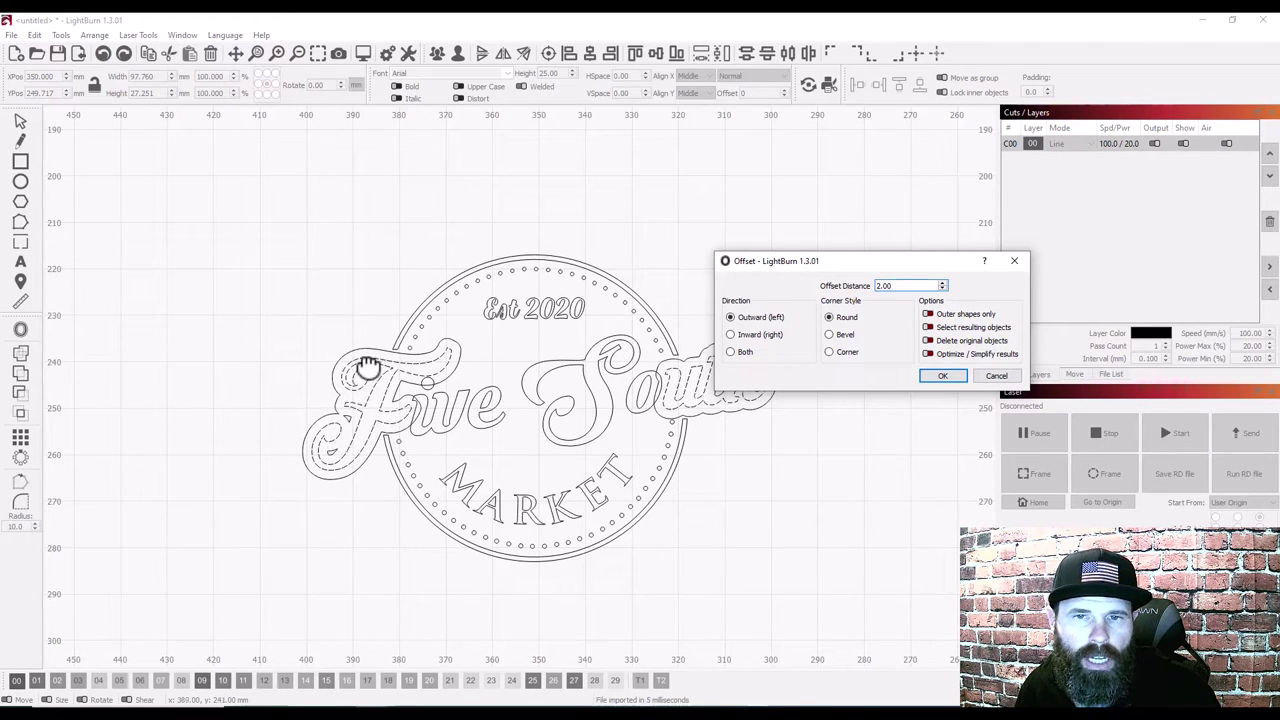
click(940, 377)
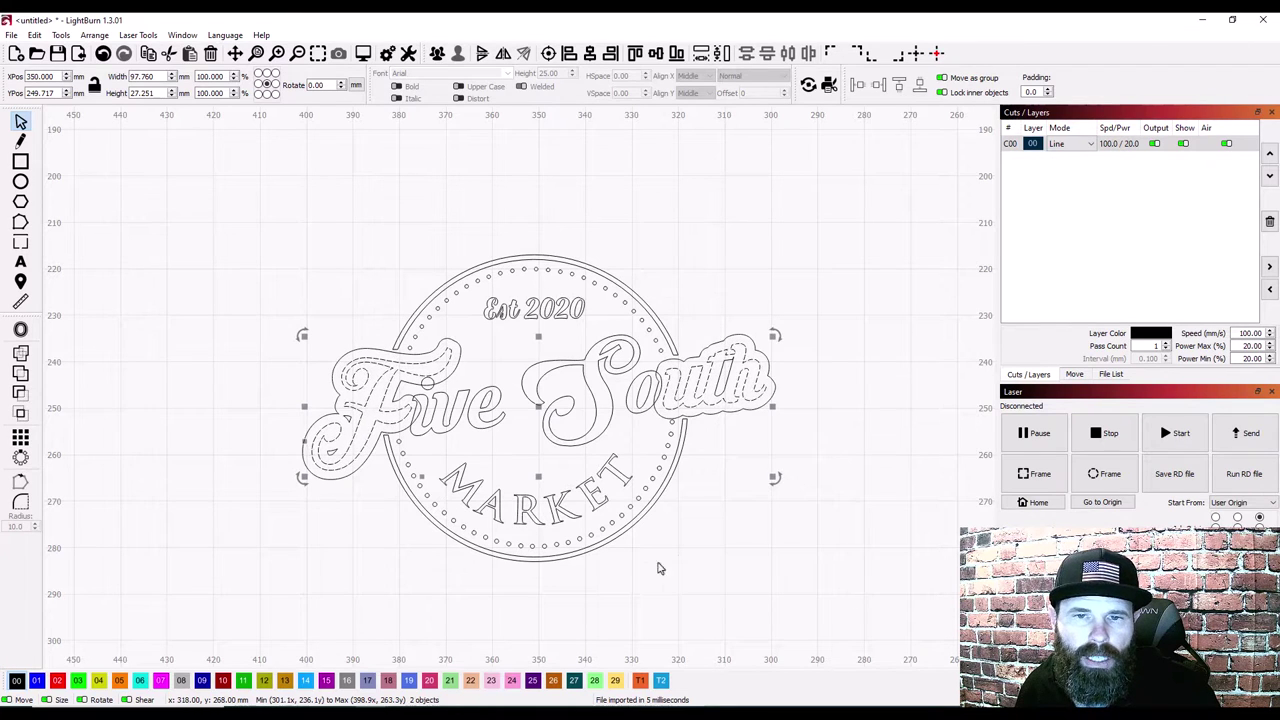
Step: Group the dotted and outer circles and offset them outward 2.00 mm with round corners
click(706, 271)
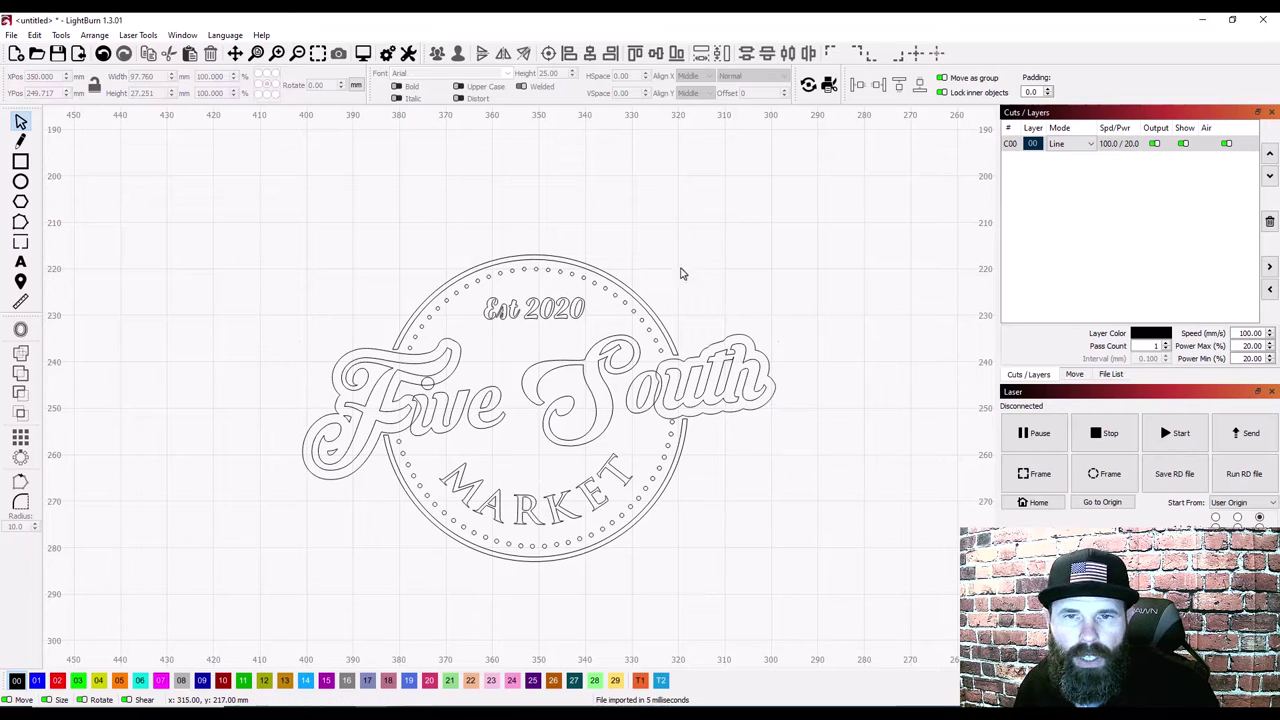
click(657, 318)
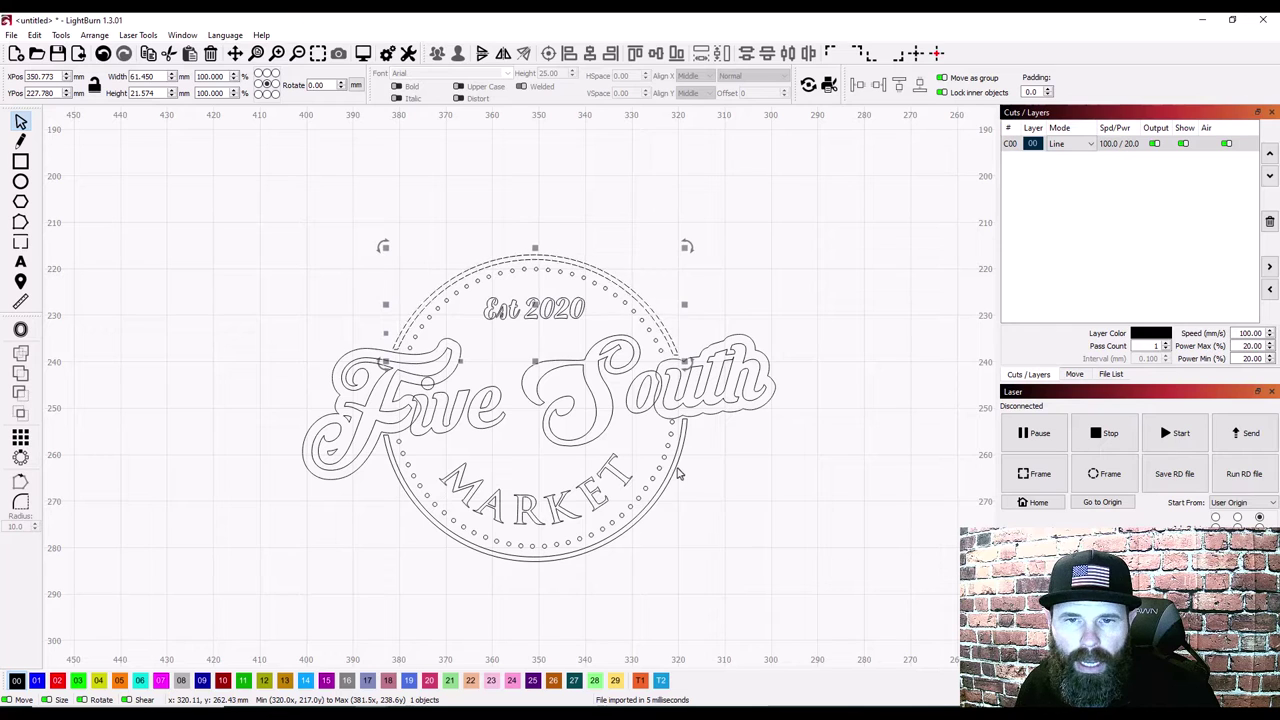
shift+click(677, 474)
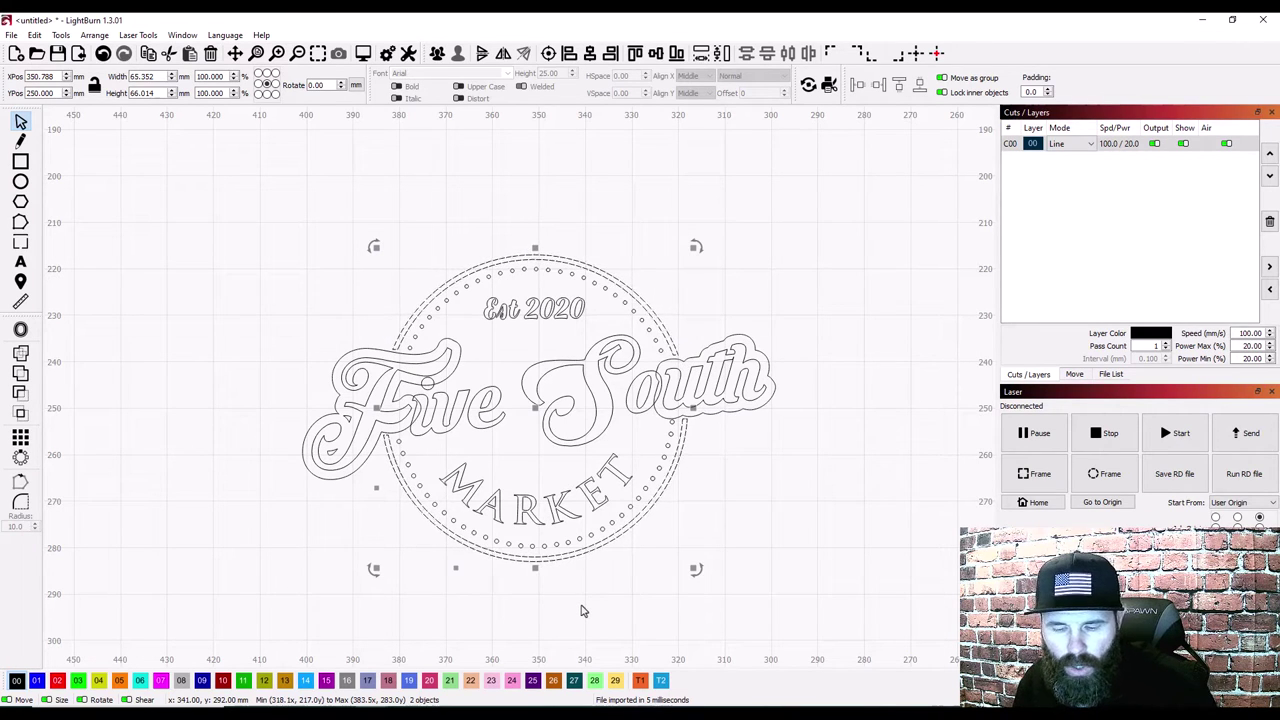
key(ctrl+g)
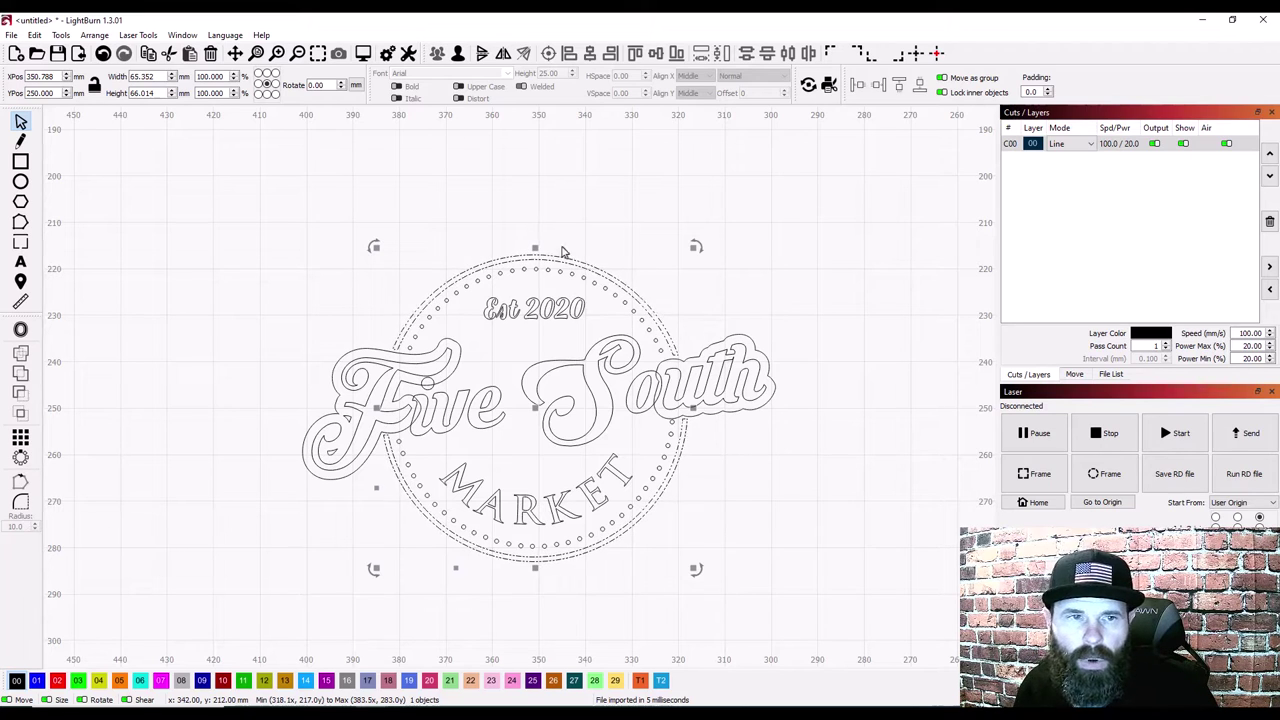
click(22, 330)
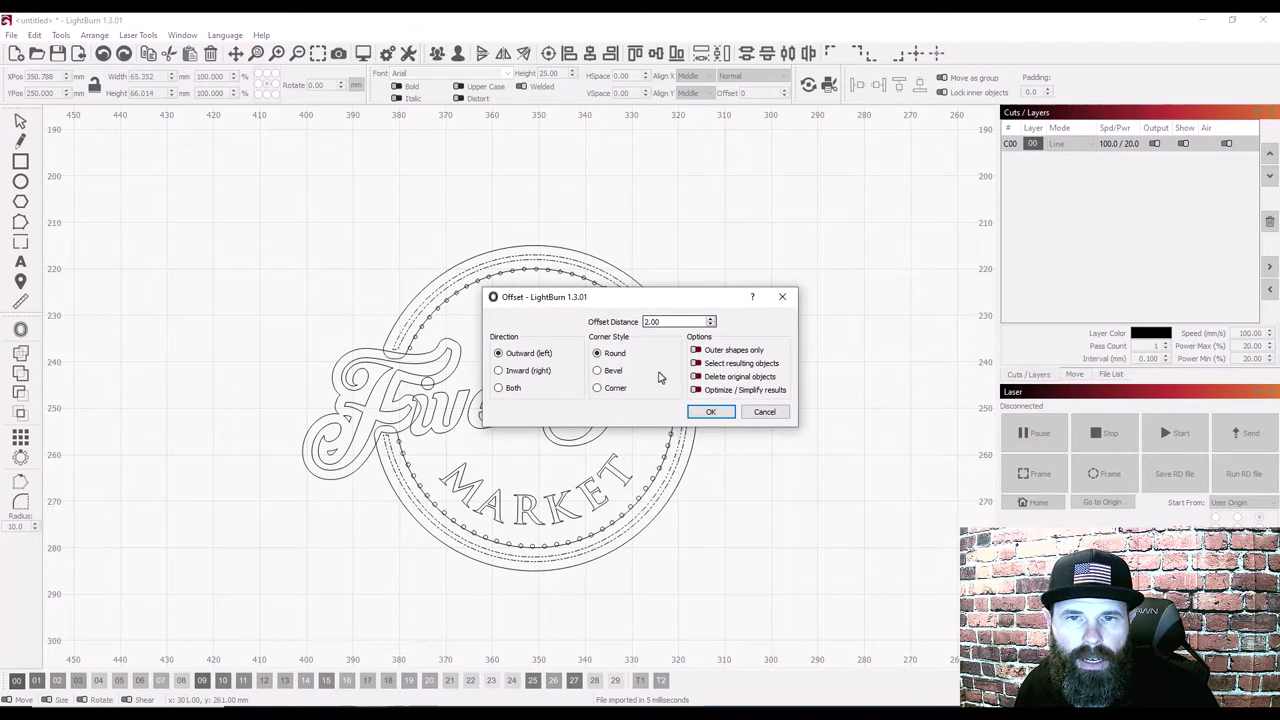
click(708, 413)
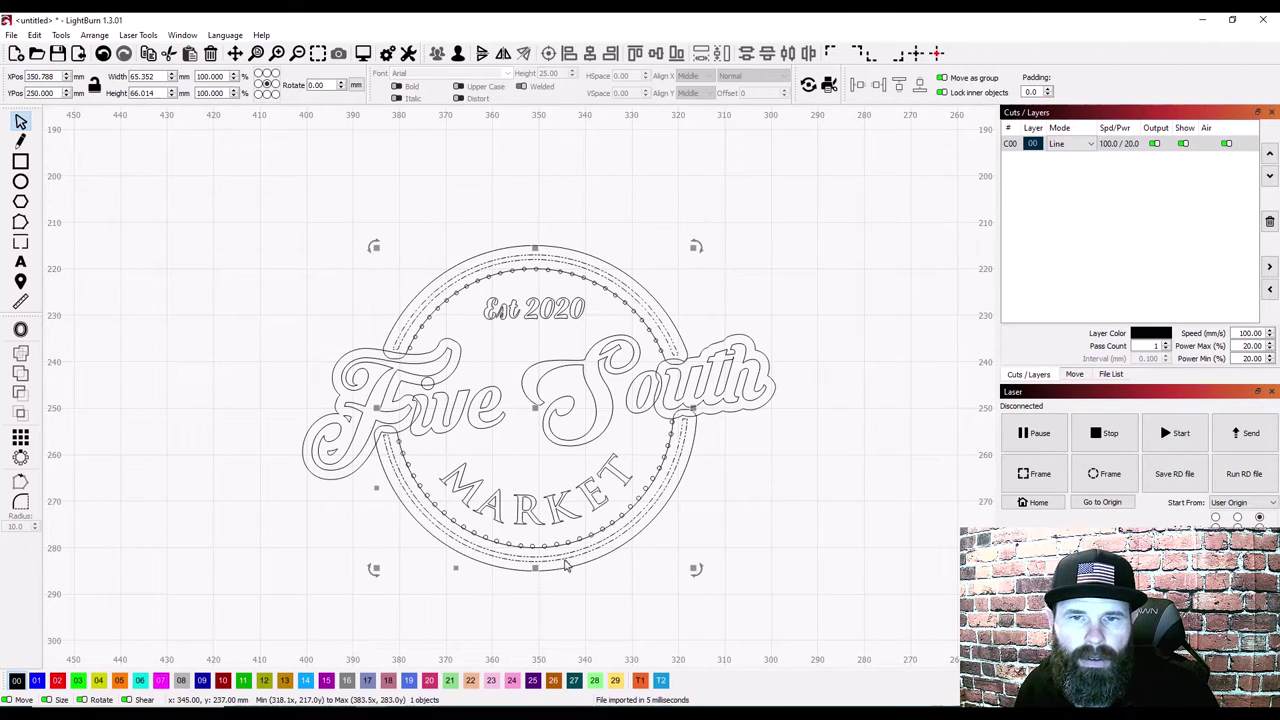
Step: Weld the lettering outline and the outer circle outline into one shape
click(894, 445)
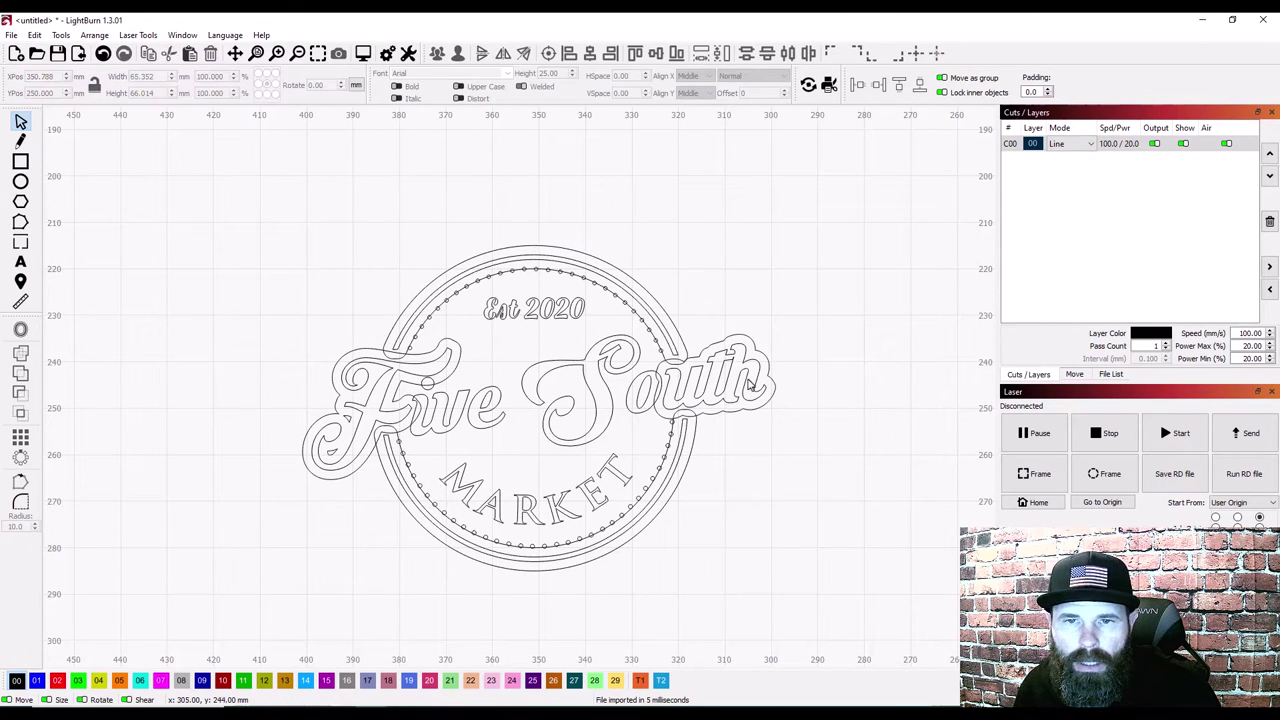
click(710, 352)
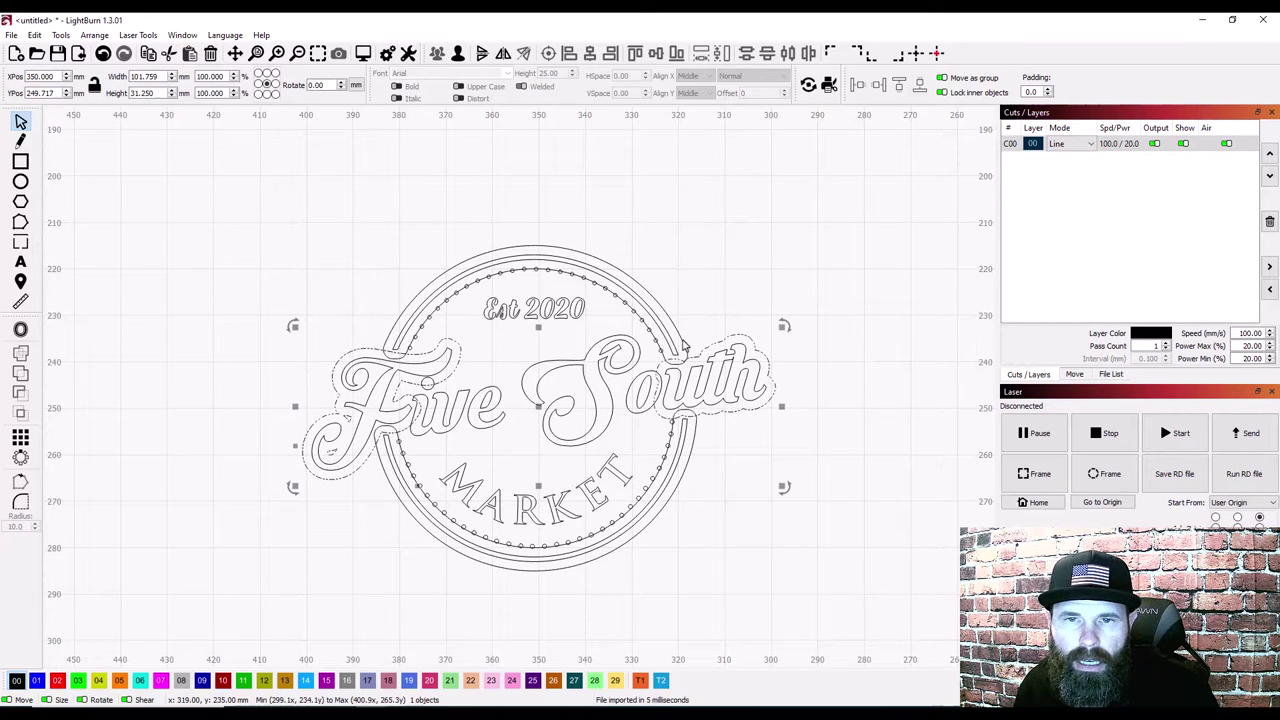
shift+click(683, 345)
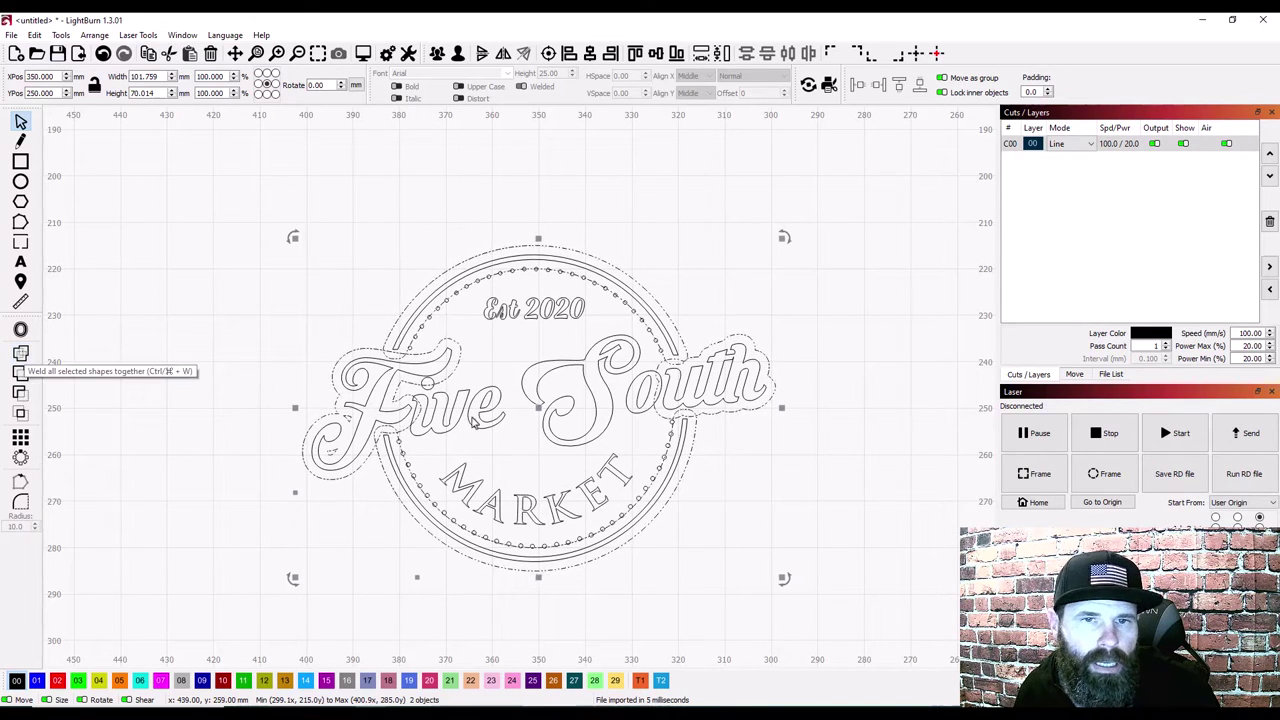
click(21, 353)
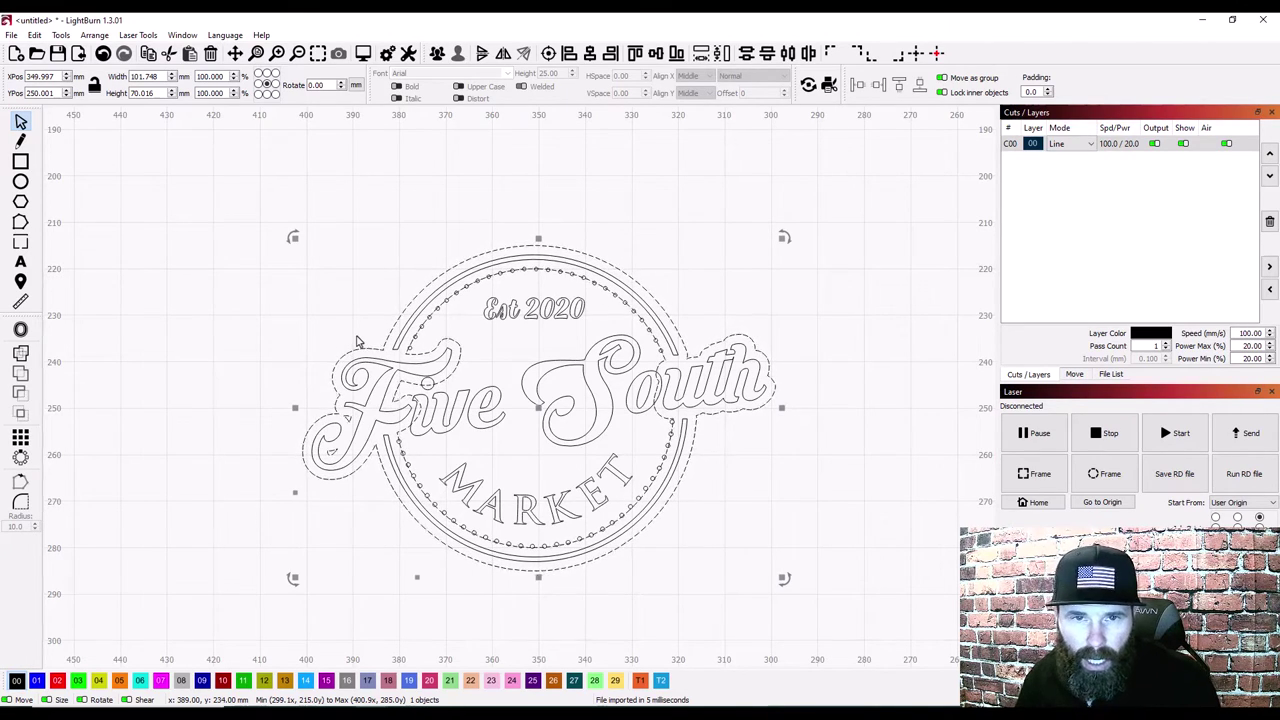
click(252, 416)
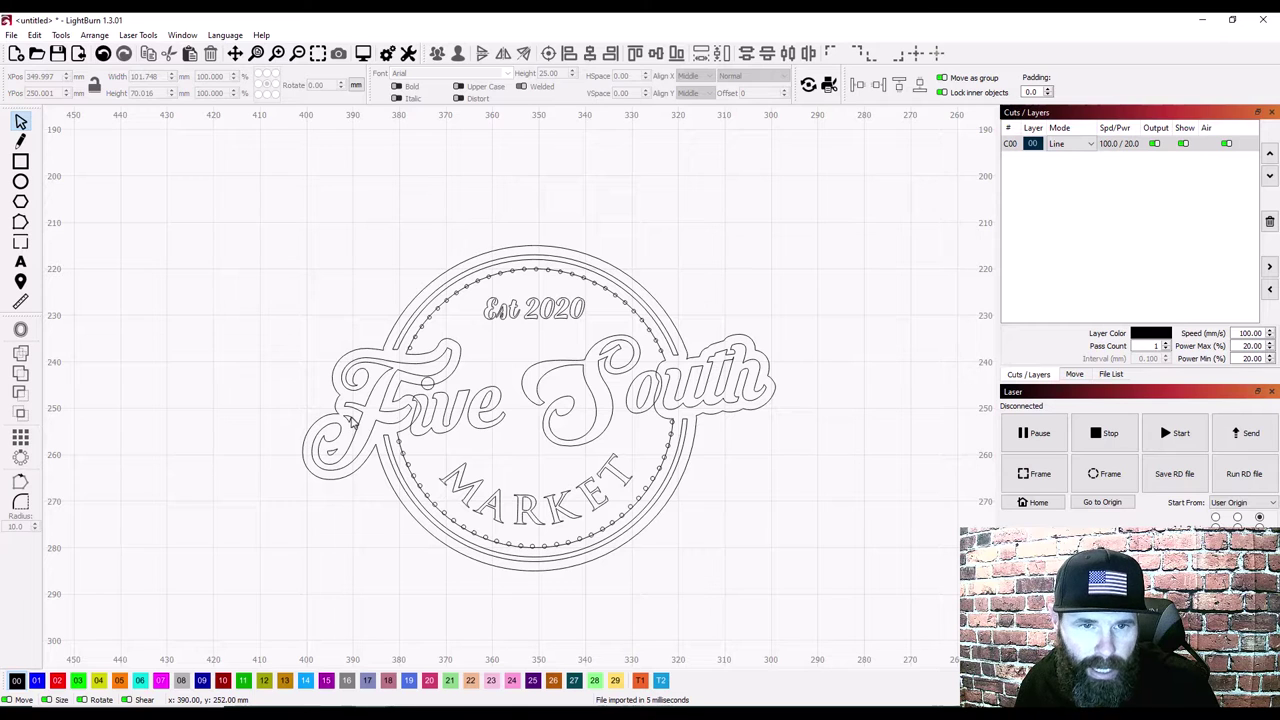
click(343, 422)
click(281, 452)
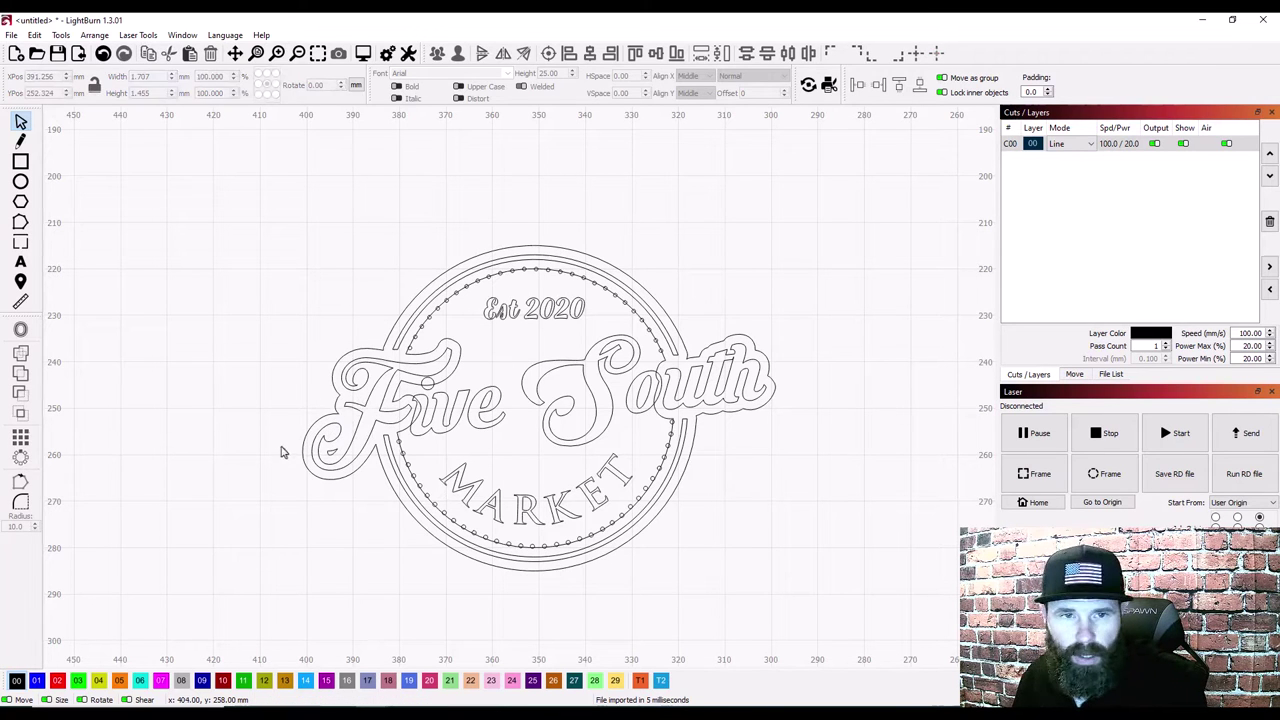
click(337, 456)
key(Escape)
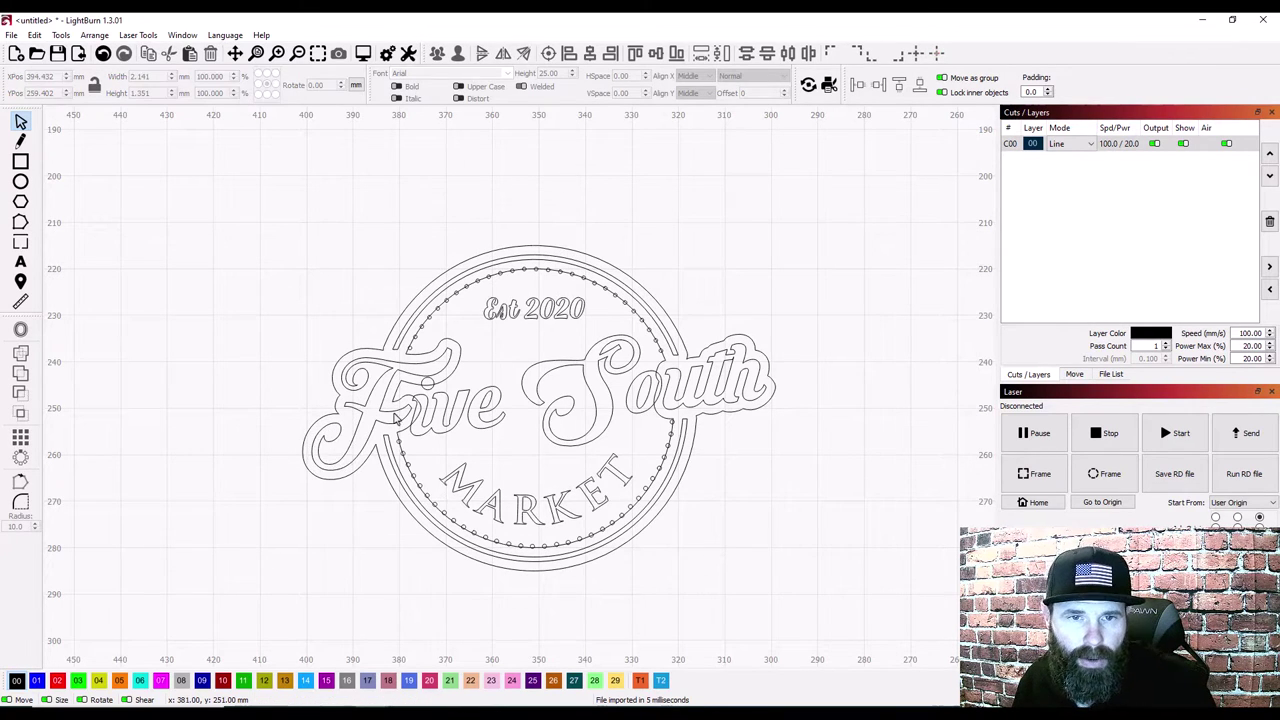
scroll(366, 392, up, 2)
scroll(366, 397, up, 1)
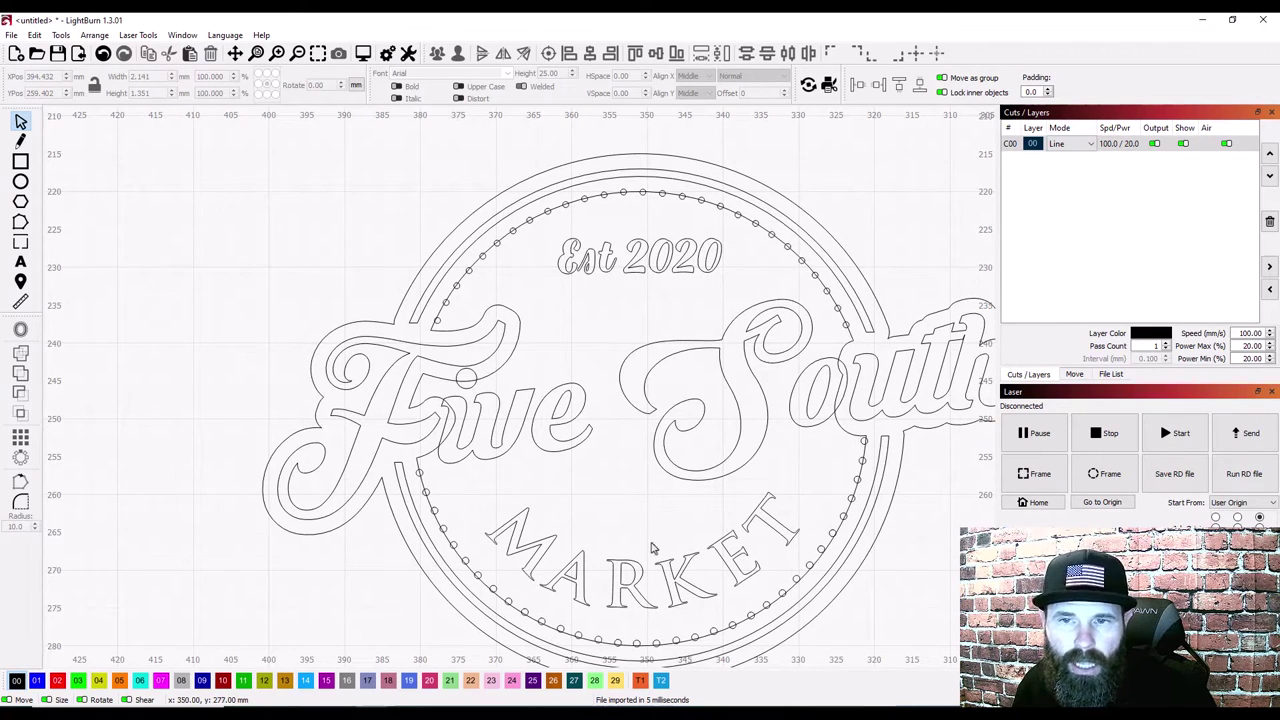
click(797, 259)
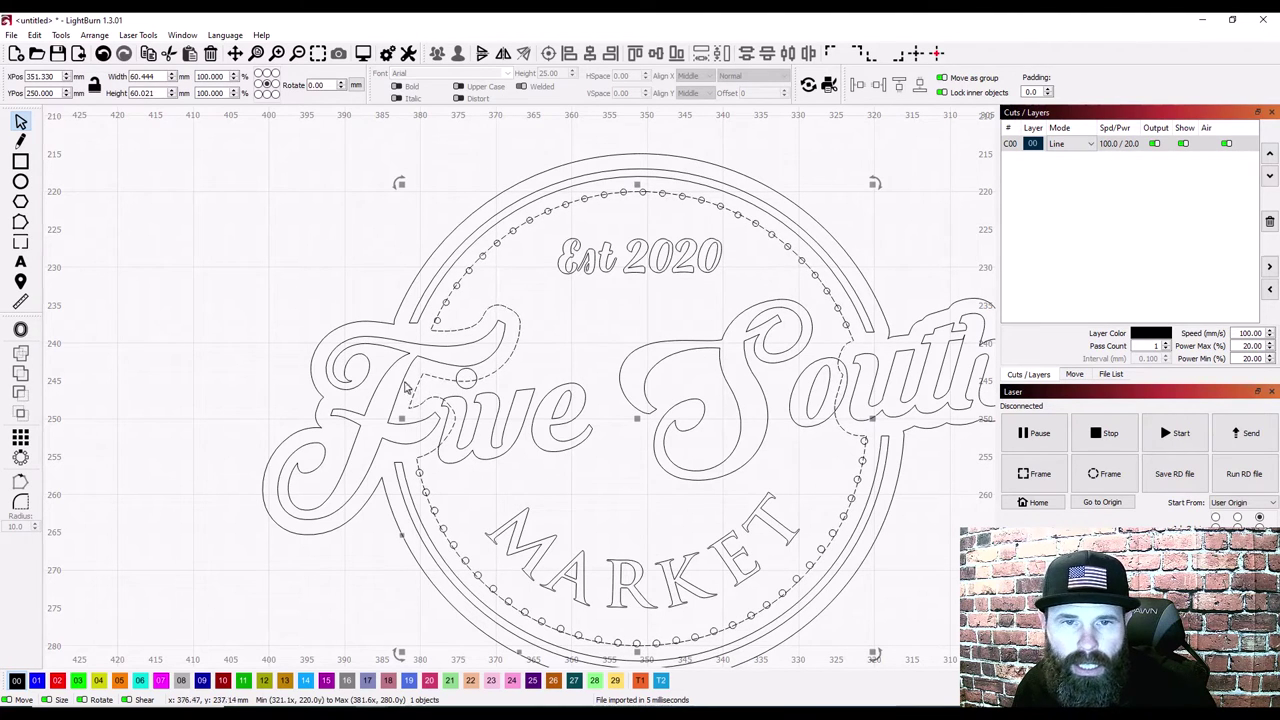
click(620, 312)
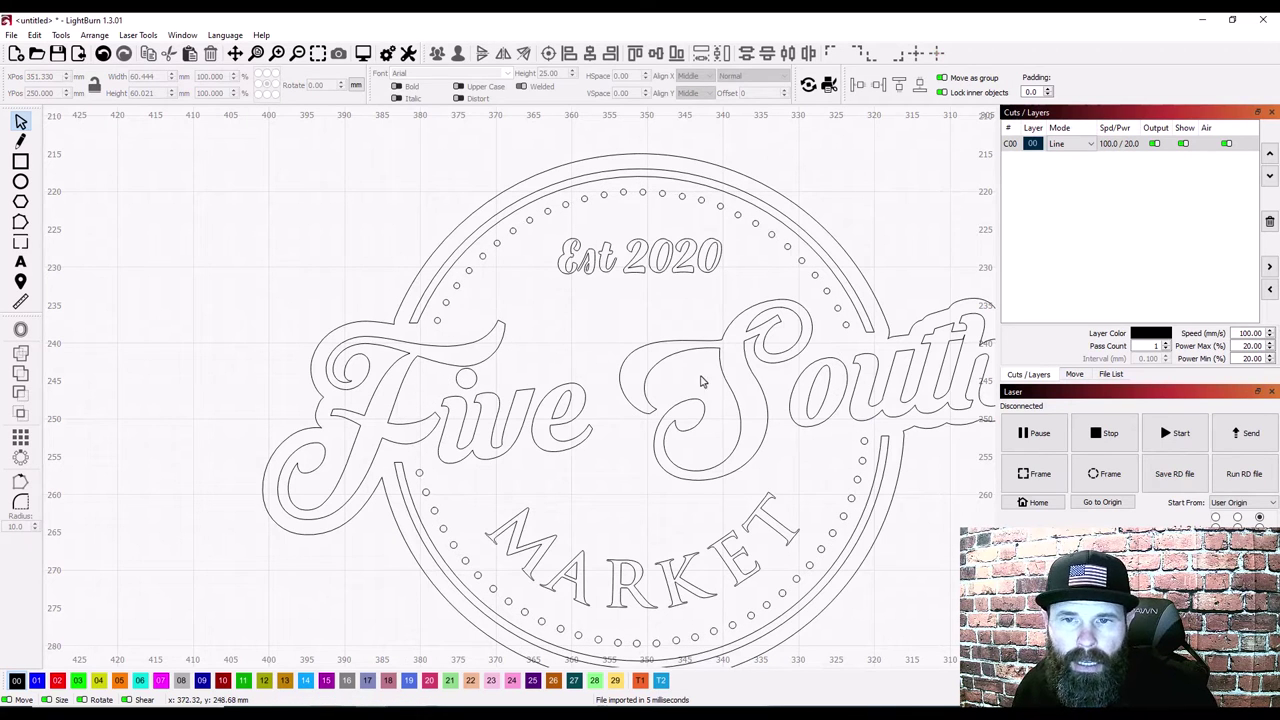
scroll(186, 340, down, 1)
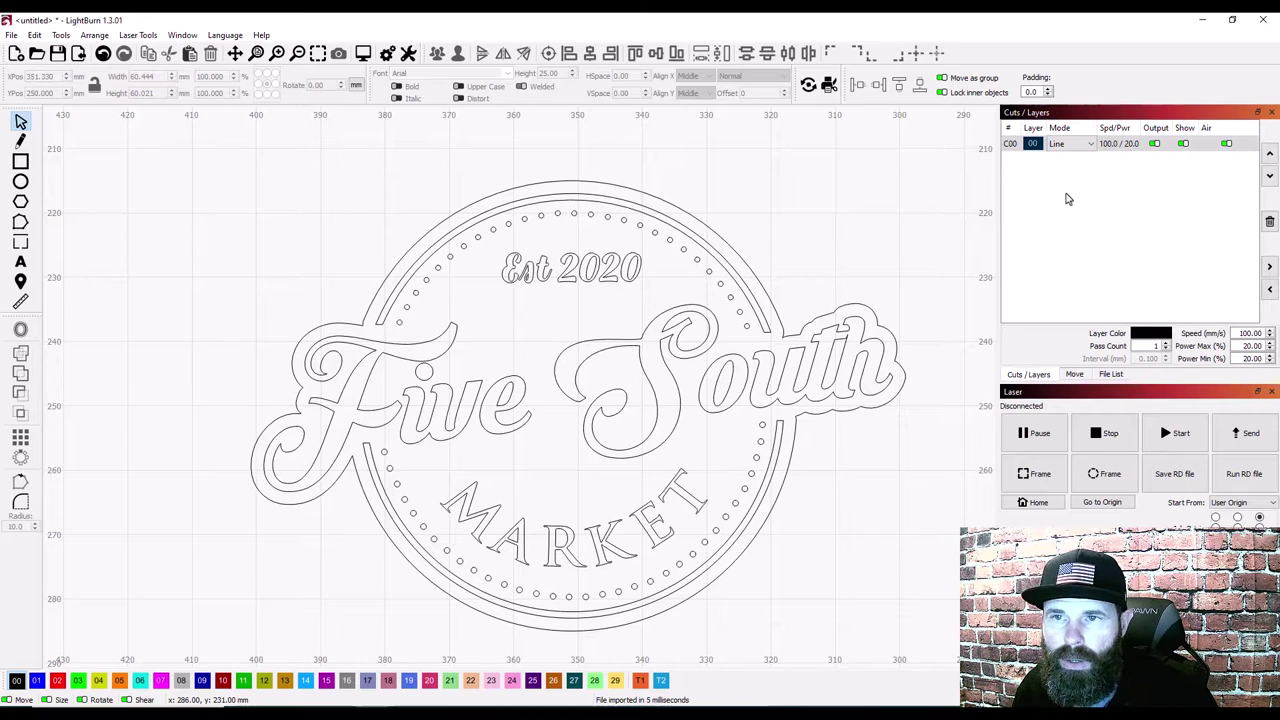
Step: Switch layer 00 to Fill mode, then select the outer die-cut outline
drag(916, 601, 128, 150)
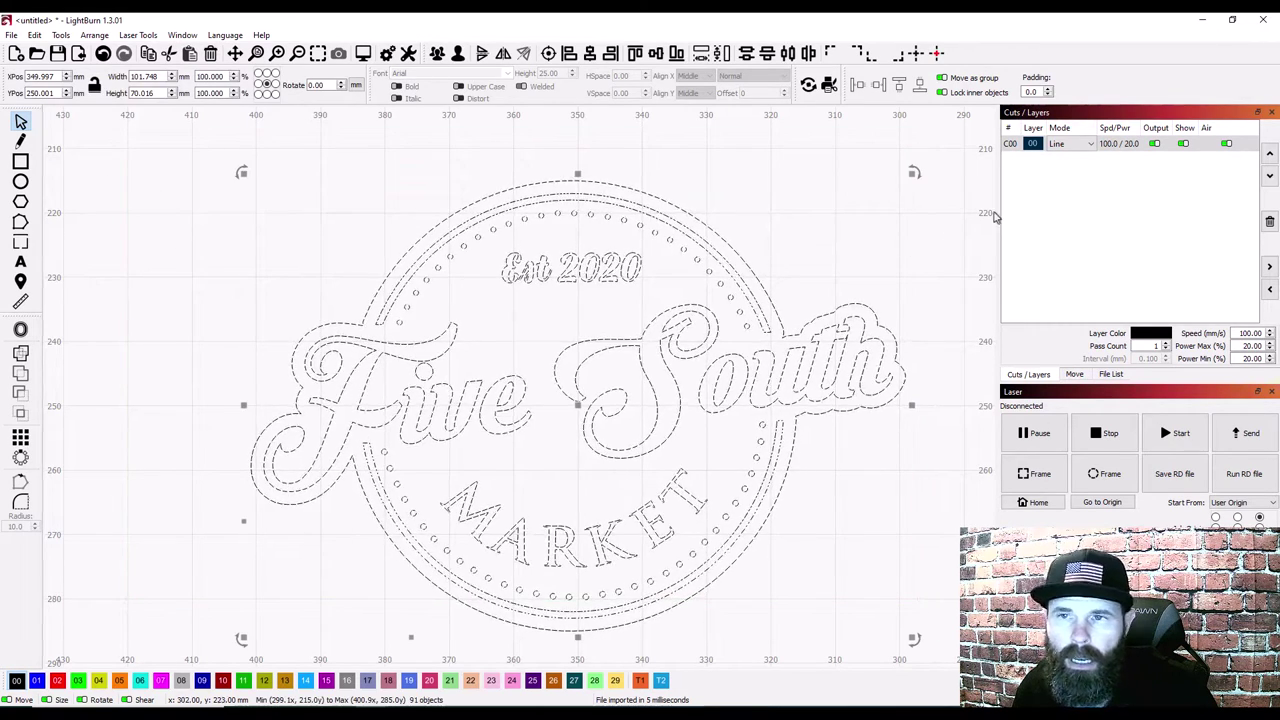
click(1090, 144)
click(1063, 170)
click(880, 478)
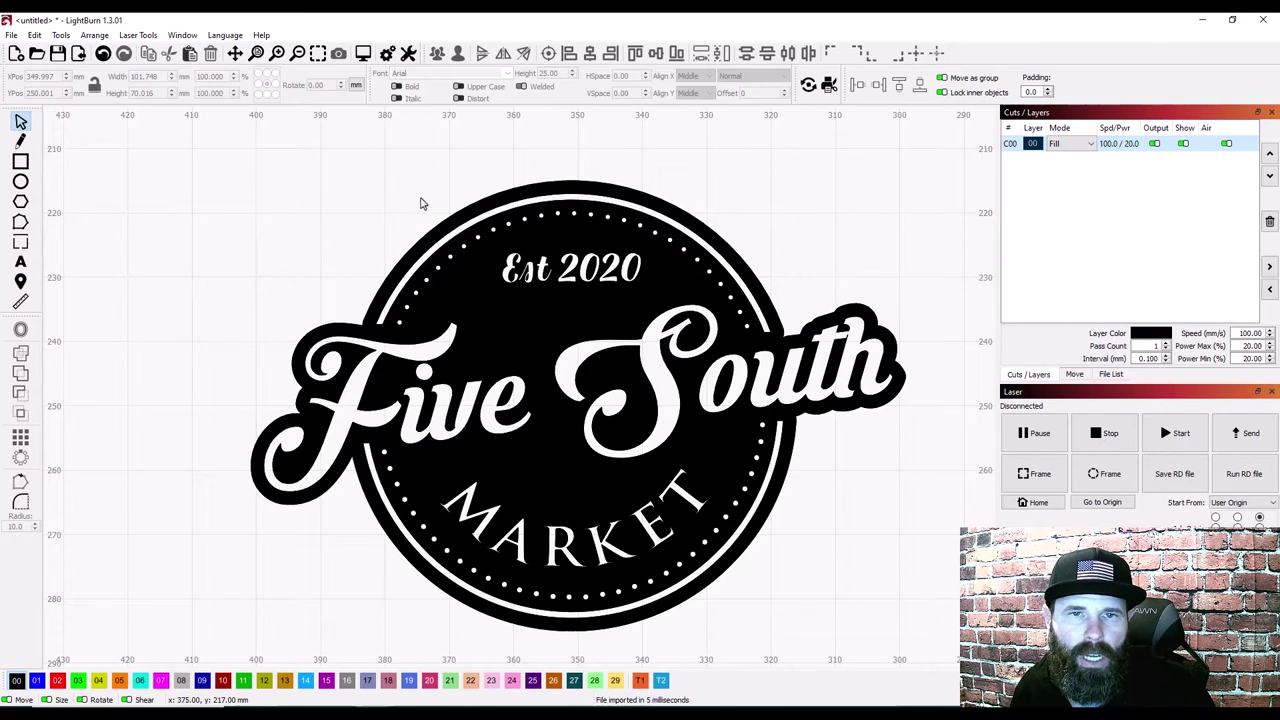
click(605, 190)
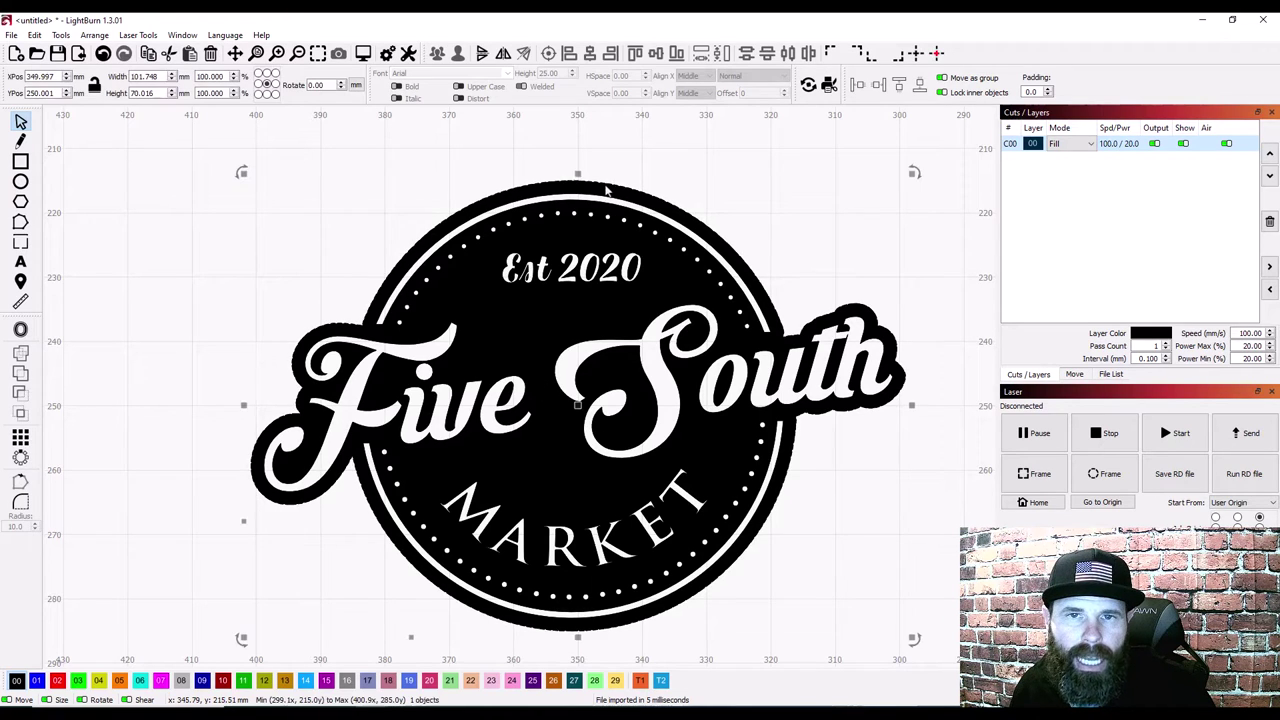
Step: Put the outline on blue layer 01, then group all logo pieces into one object
click(37, 681)
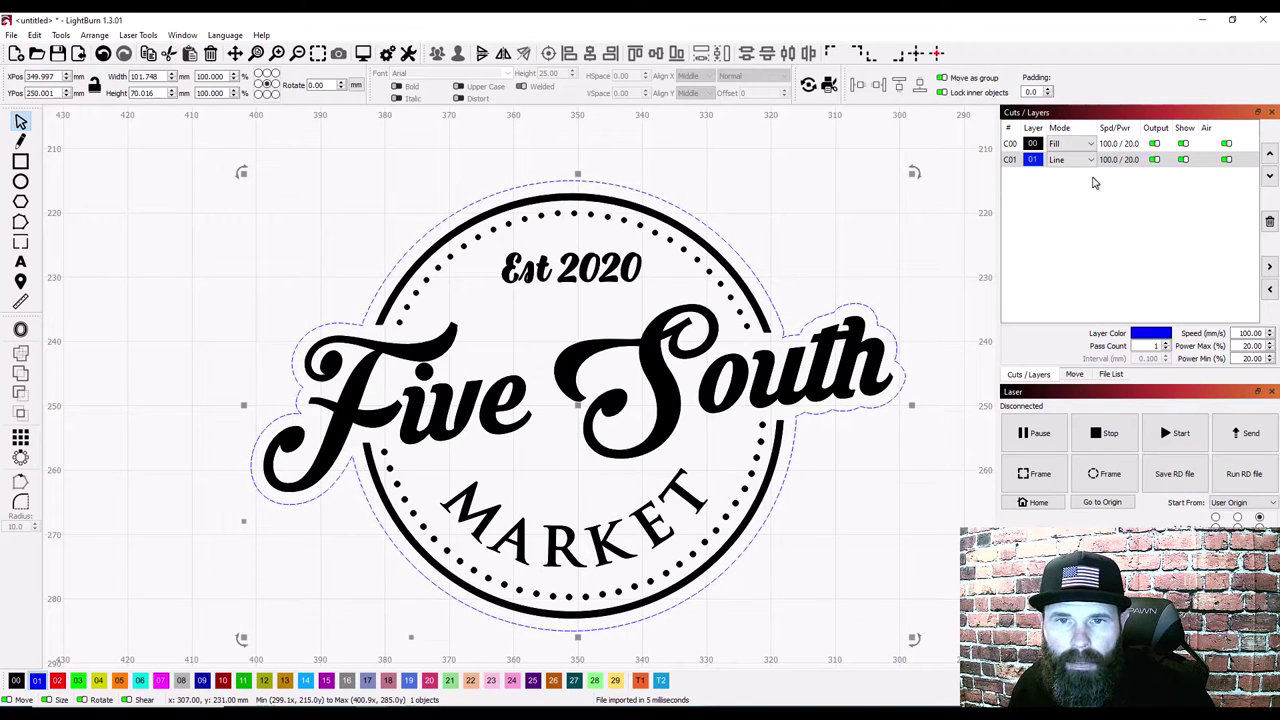
click(935, 620)
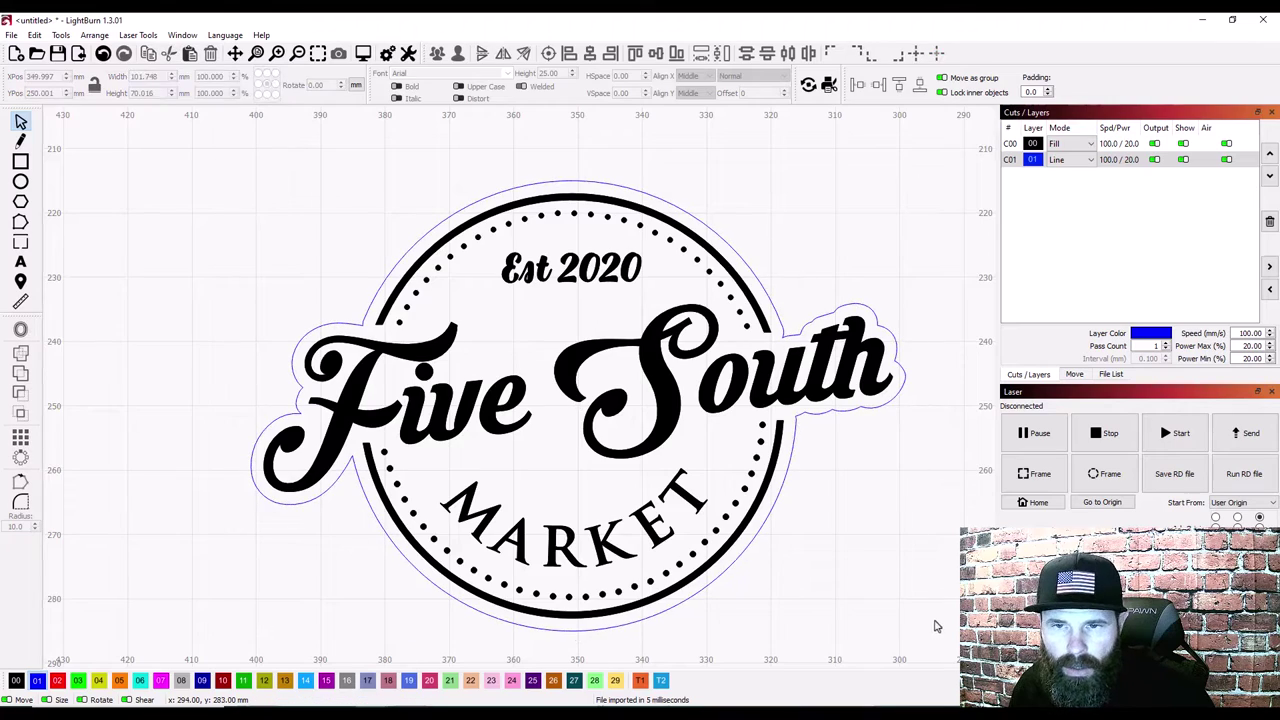
drag(815, 566, 194, 162)
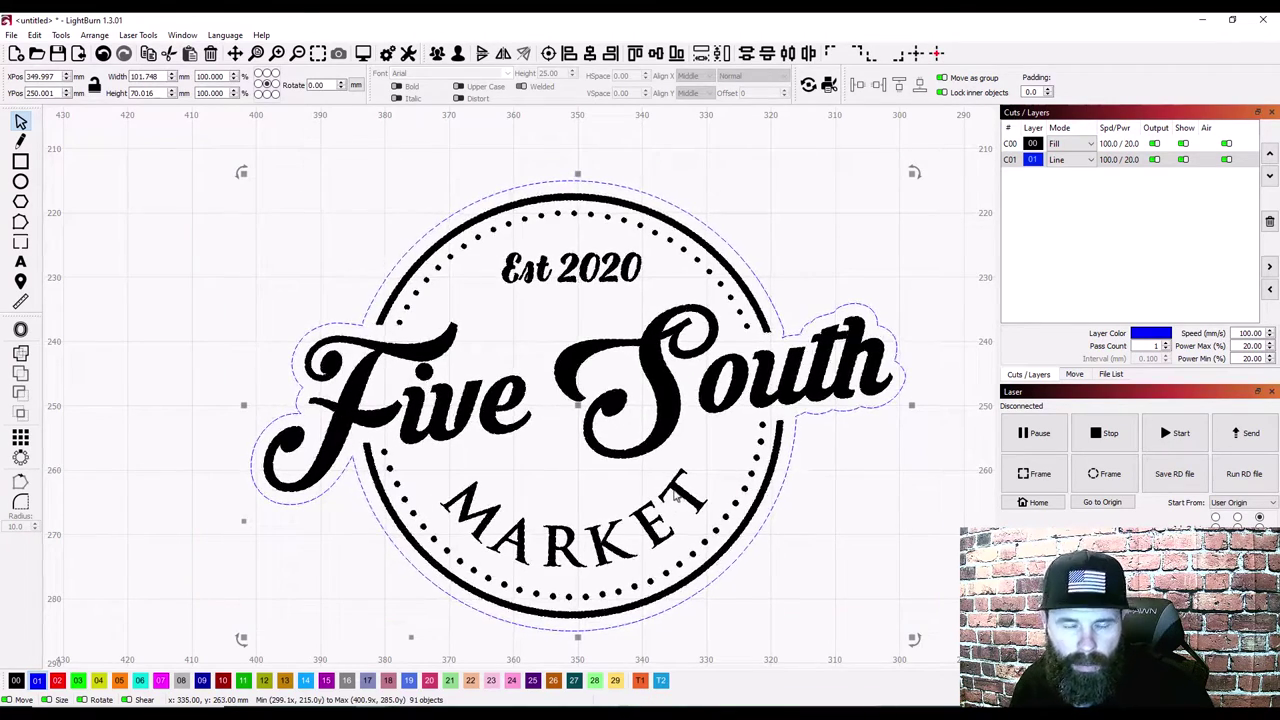
key(ctrl+g)
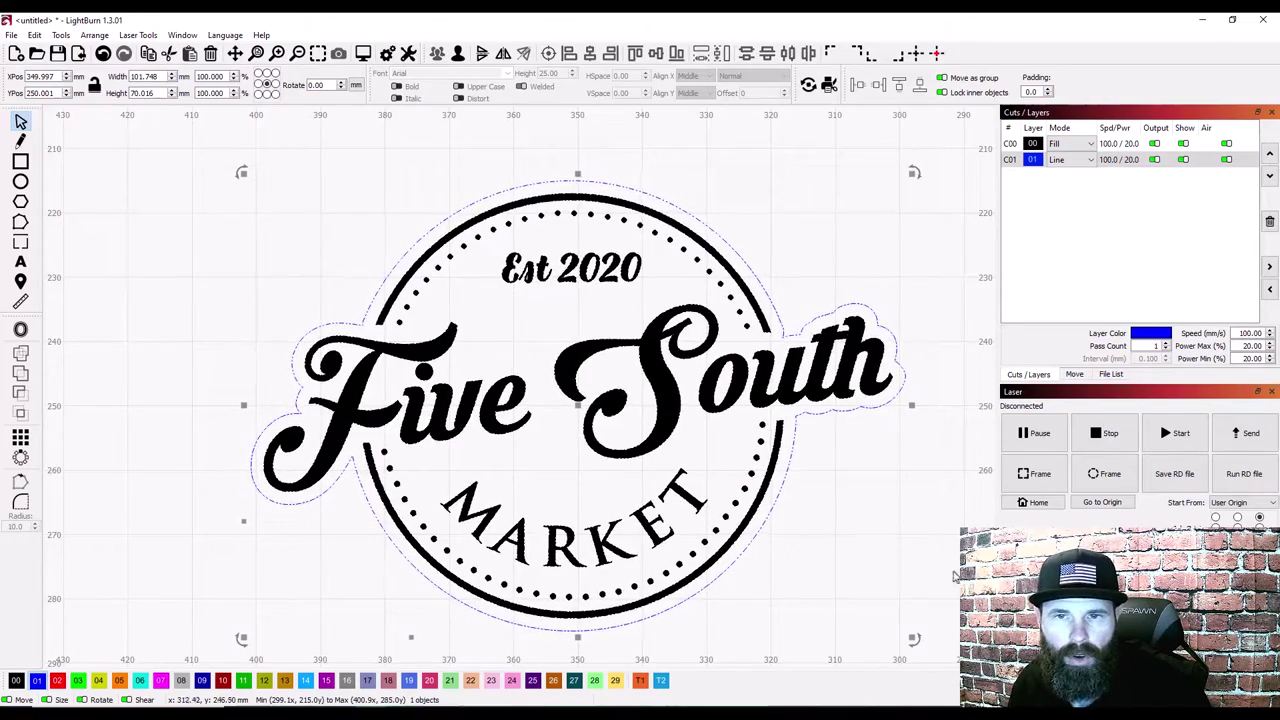
Step: Move the grouped patch to the upper left and select the second logo
scroll(676, 497, down, 2)
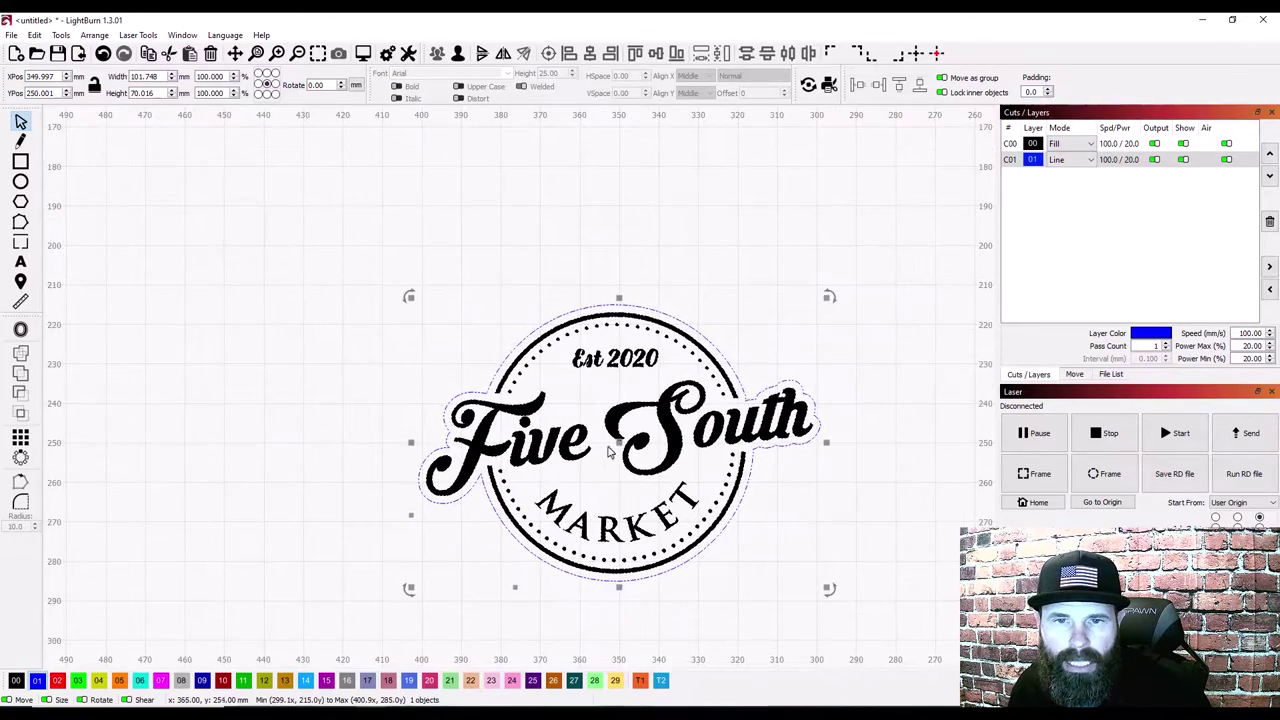
drag(618, 441, 265, 270)
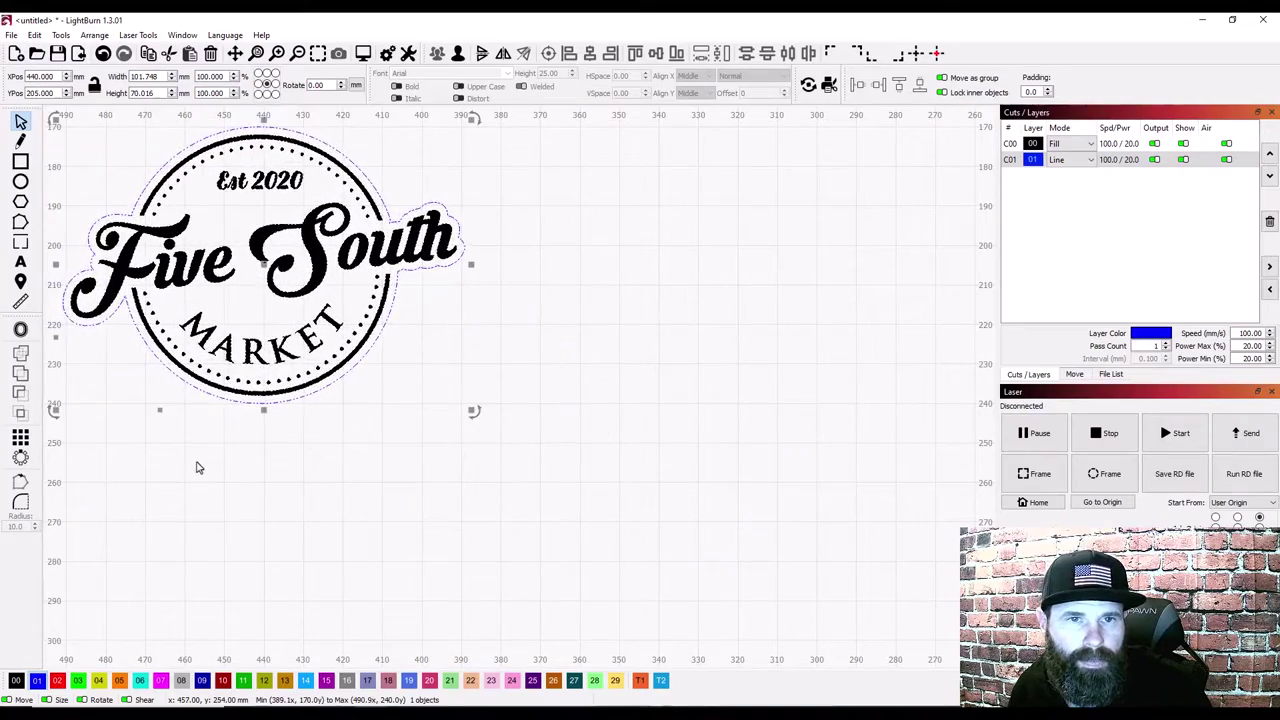
scroll(197, 466, down, 2)
scroll(683, 500, up, 5)
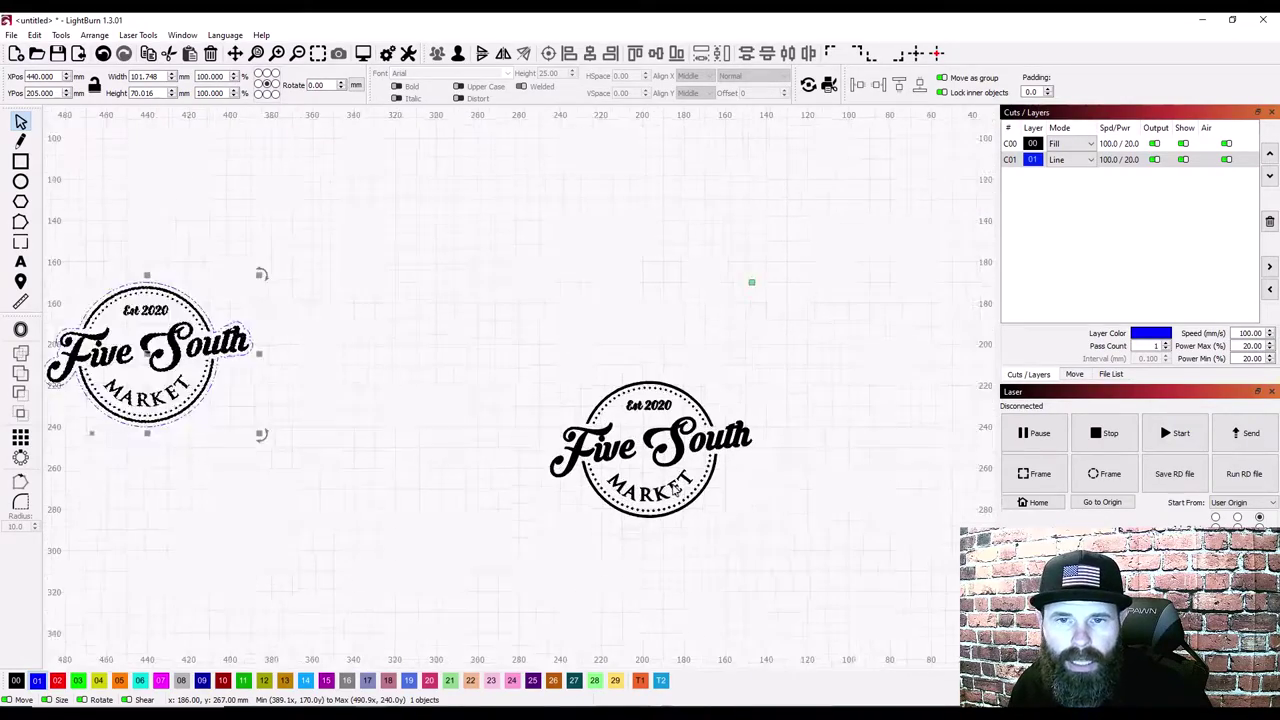
scroll(683, 505, down, 1)
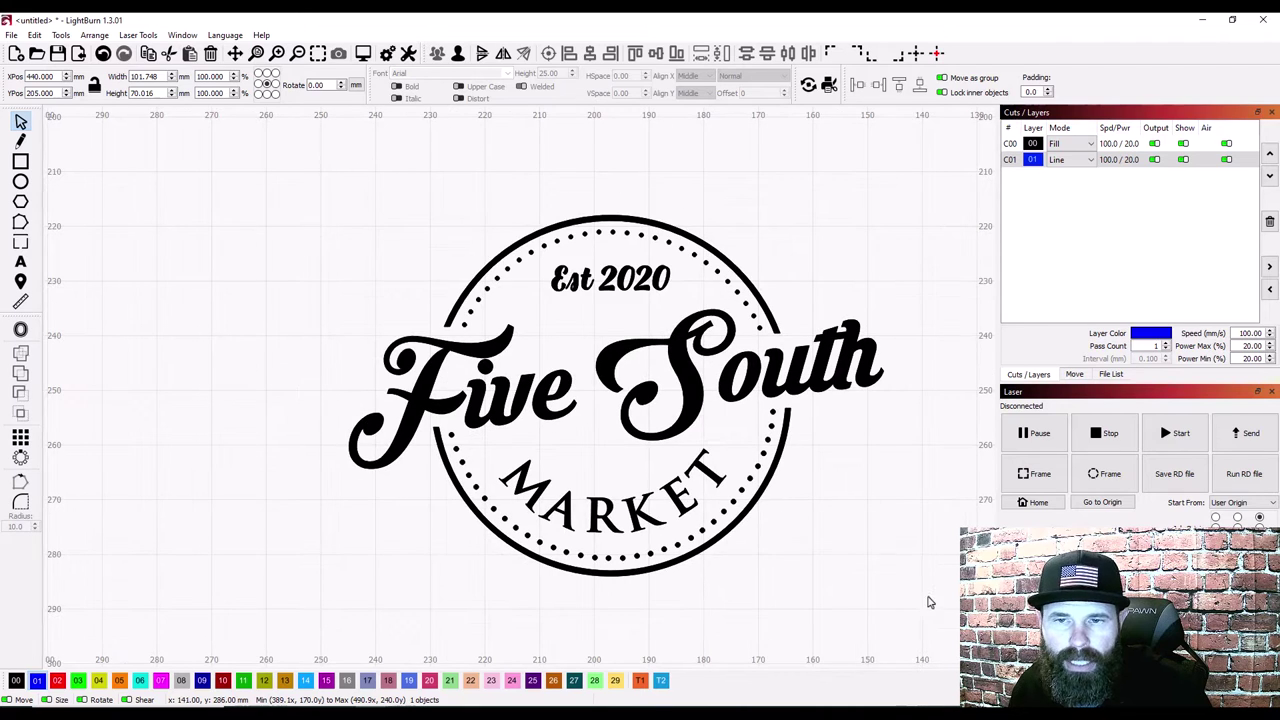
drag(928, 596, 234, 211)
scroll(240, 215, down, 2)
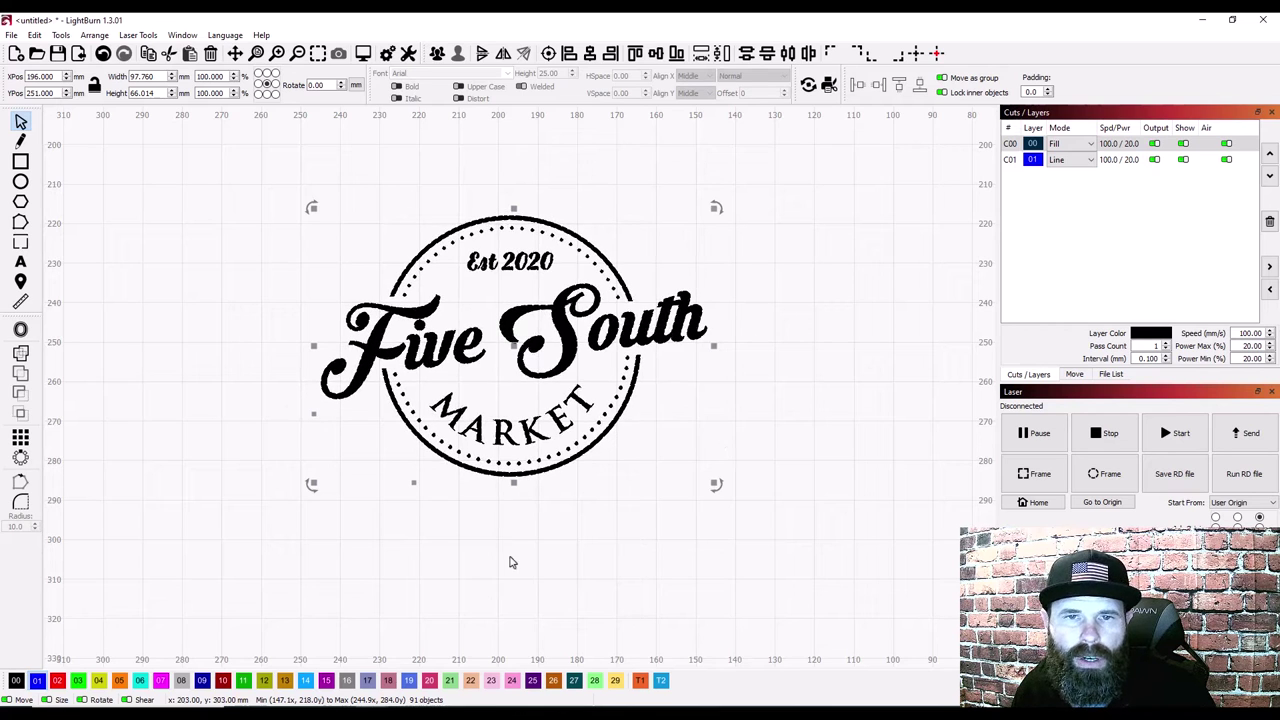
Step: Draw a large circle, then centre and enlarge it around the second logo
click(71, 309)
click(20, 181)
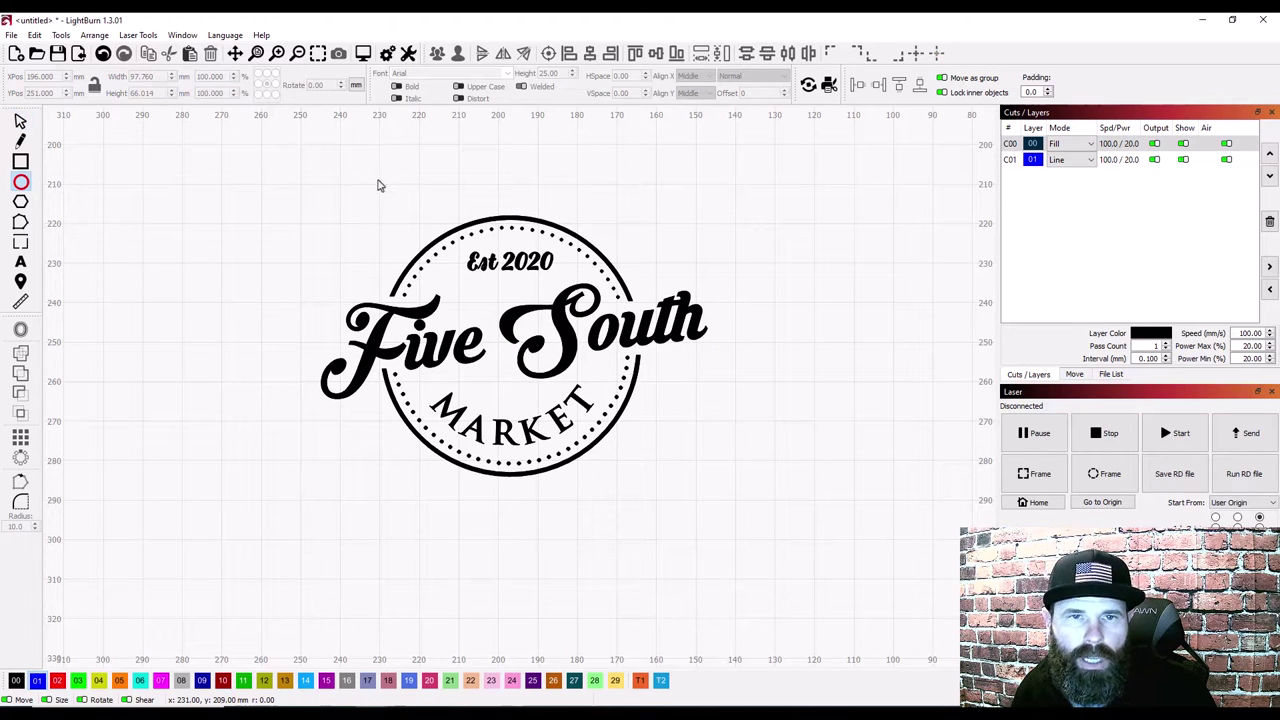
drag(378, 180, 621, 568)
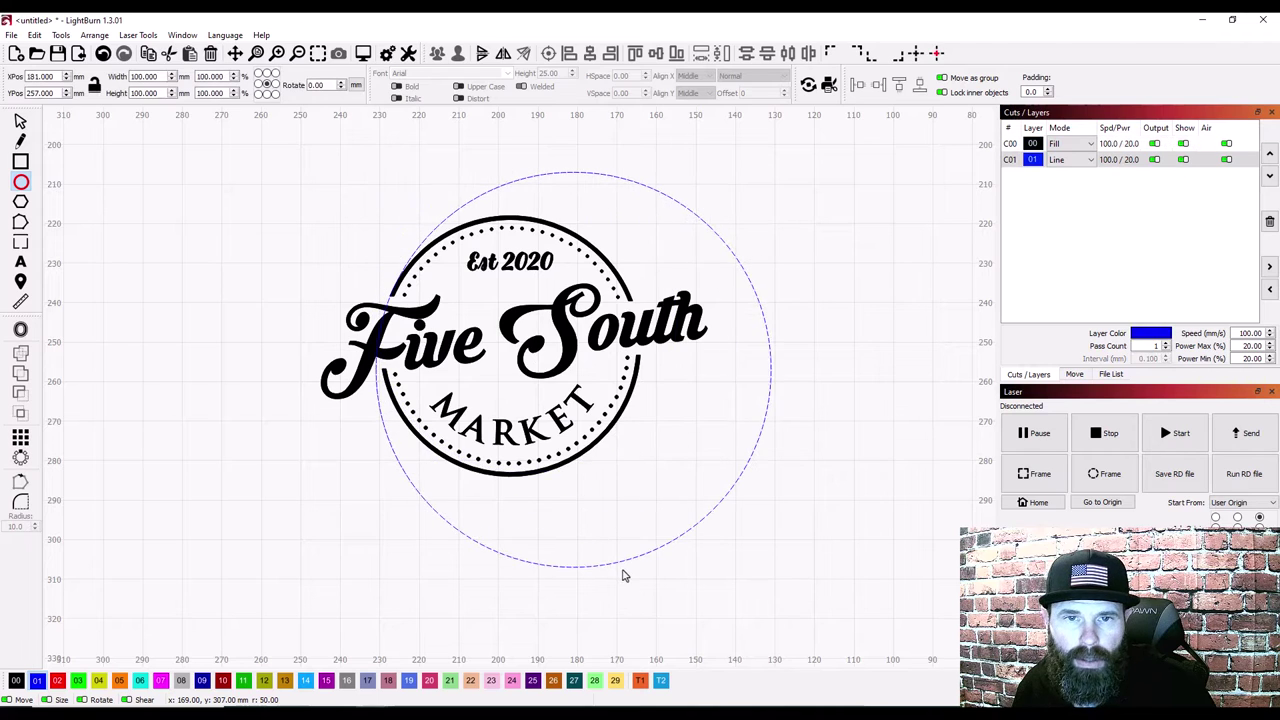
click(21, 121)
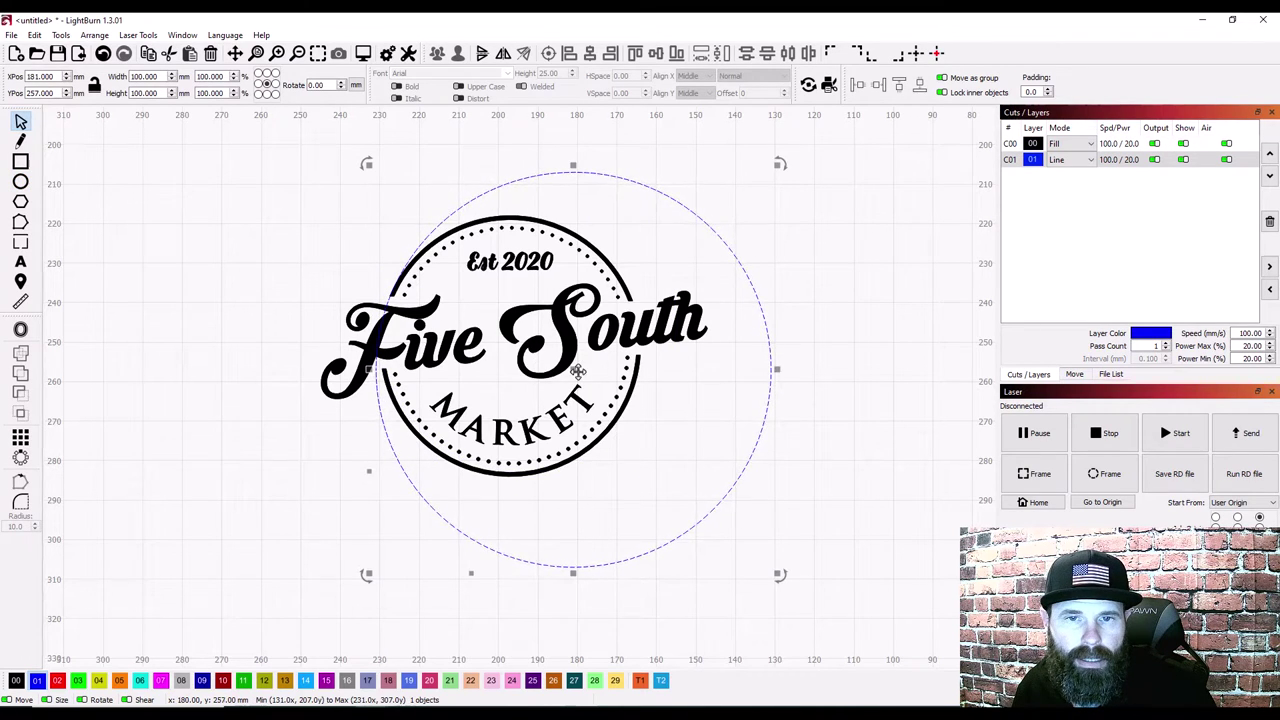
drag(577, 370, 516, 356)
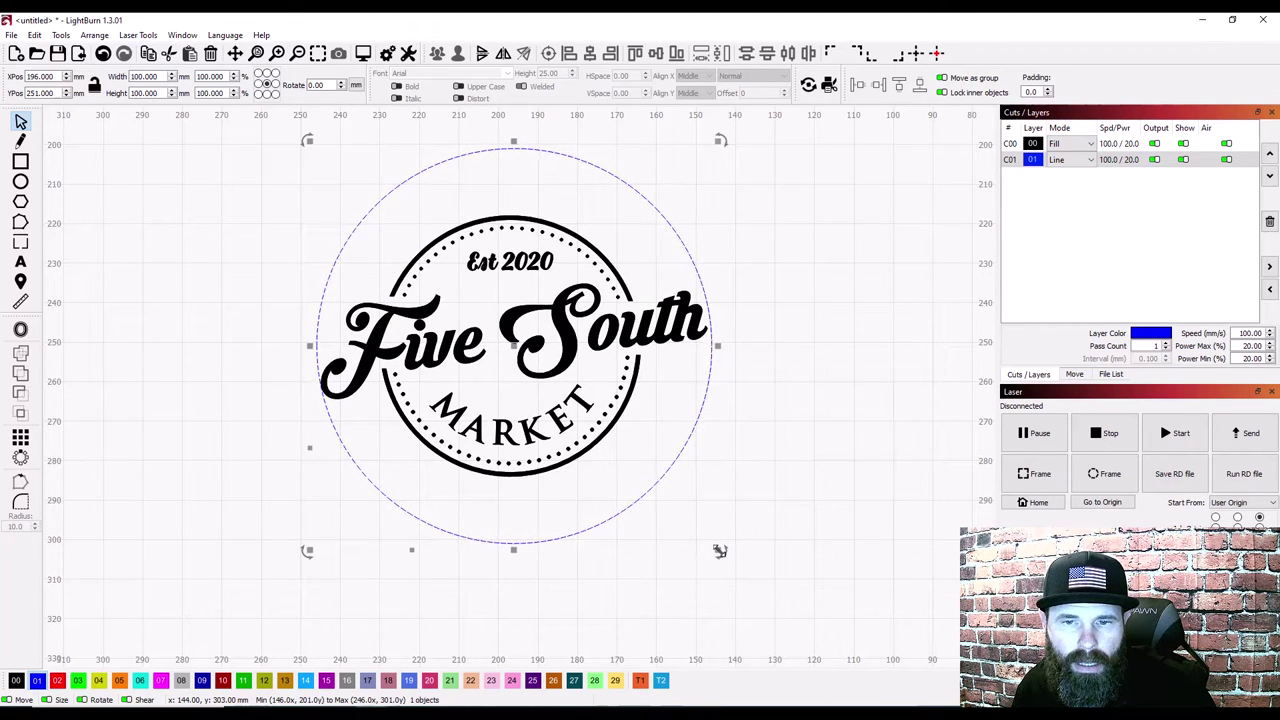
drag(720, 551, 746, 578)
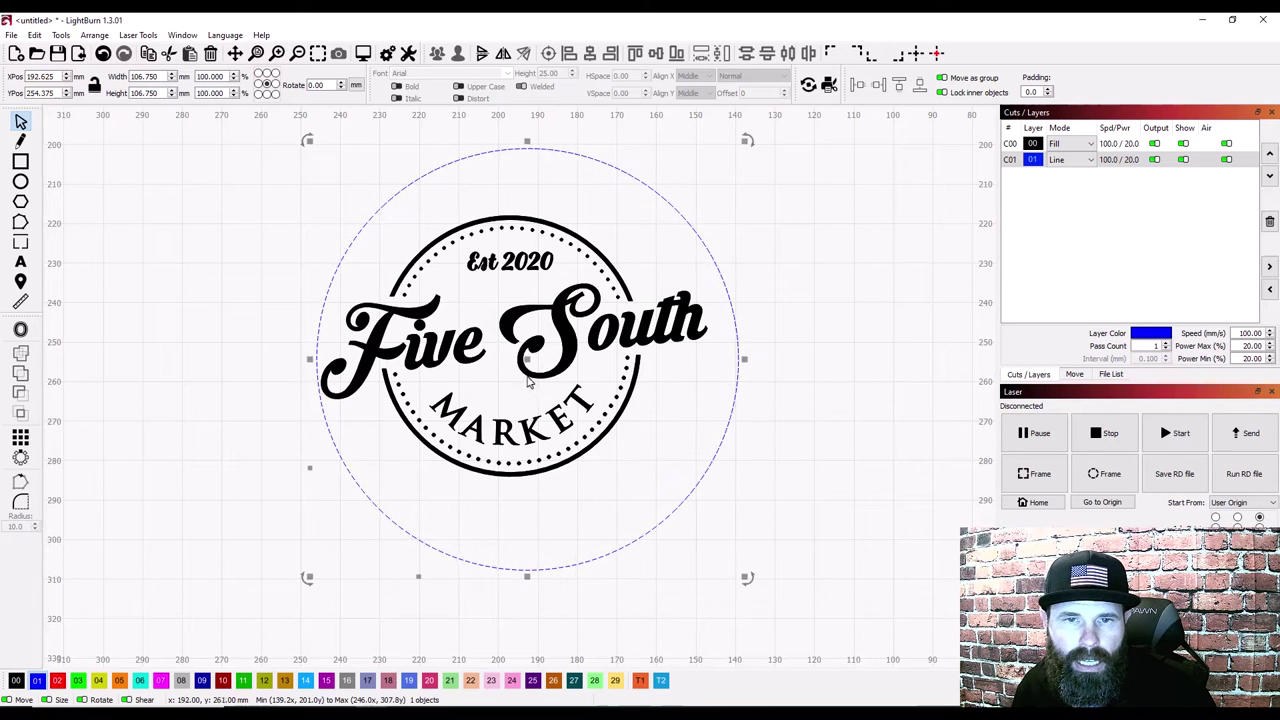
drag(528, 372, 515, 343)
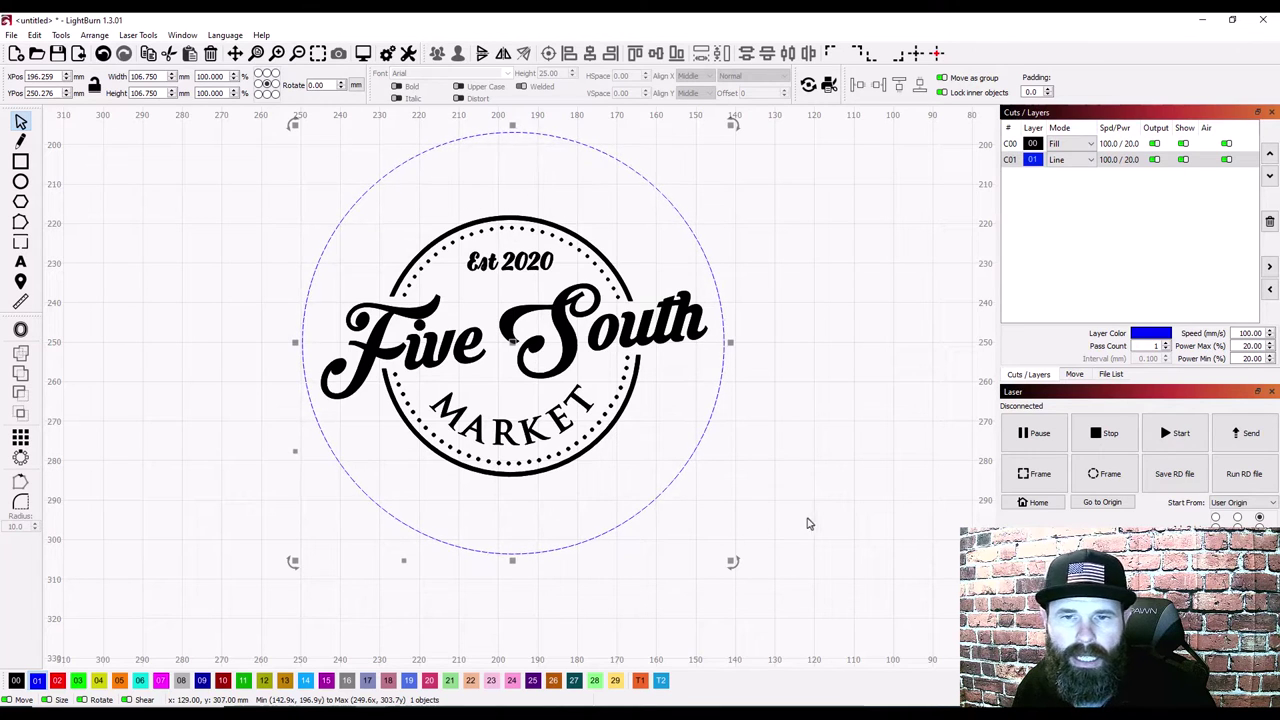
Step: Delete the dashed outer circle, leaving only the logo
click(830, 555)
drag(794, 572, 674, 445)
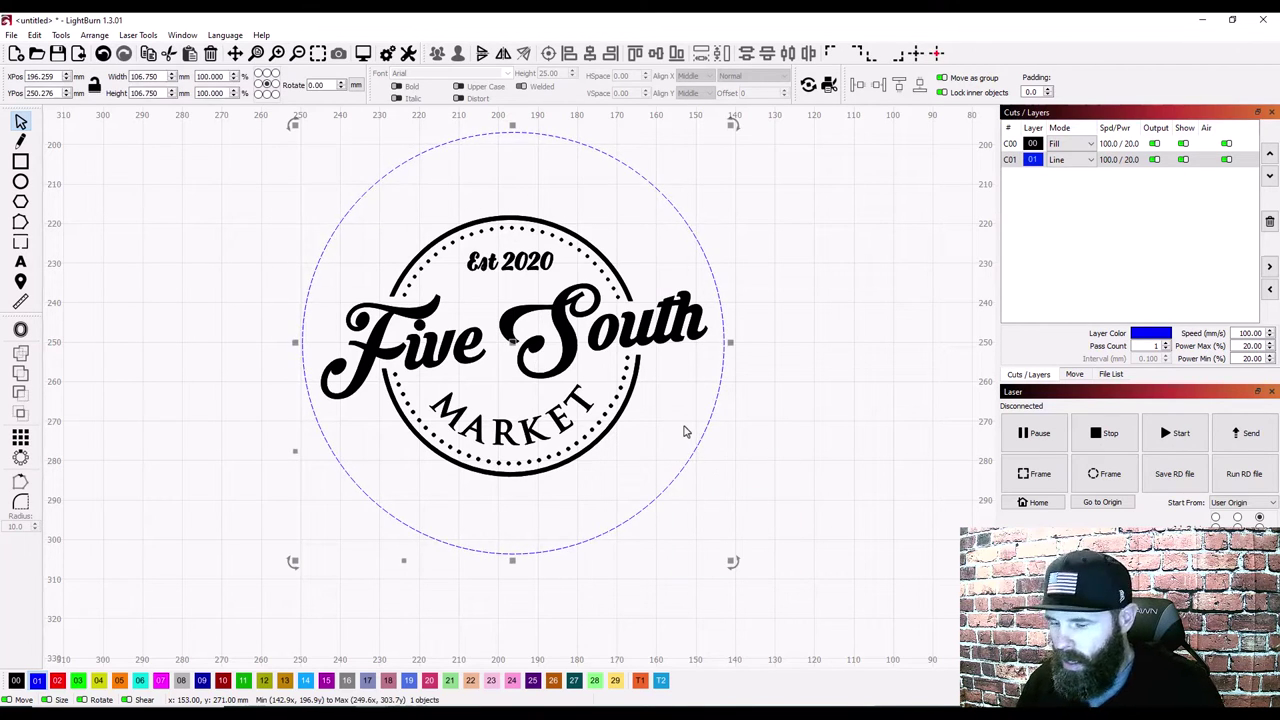
key(Delete)
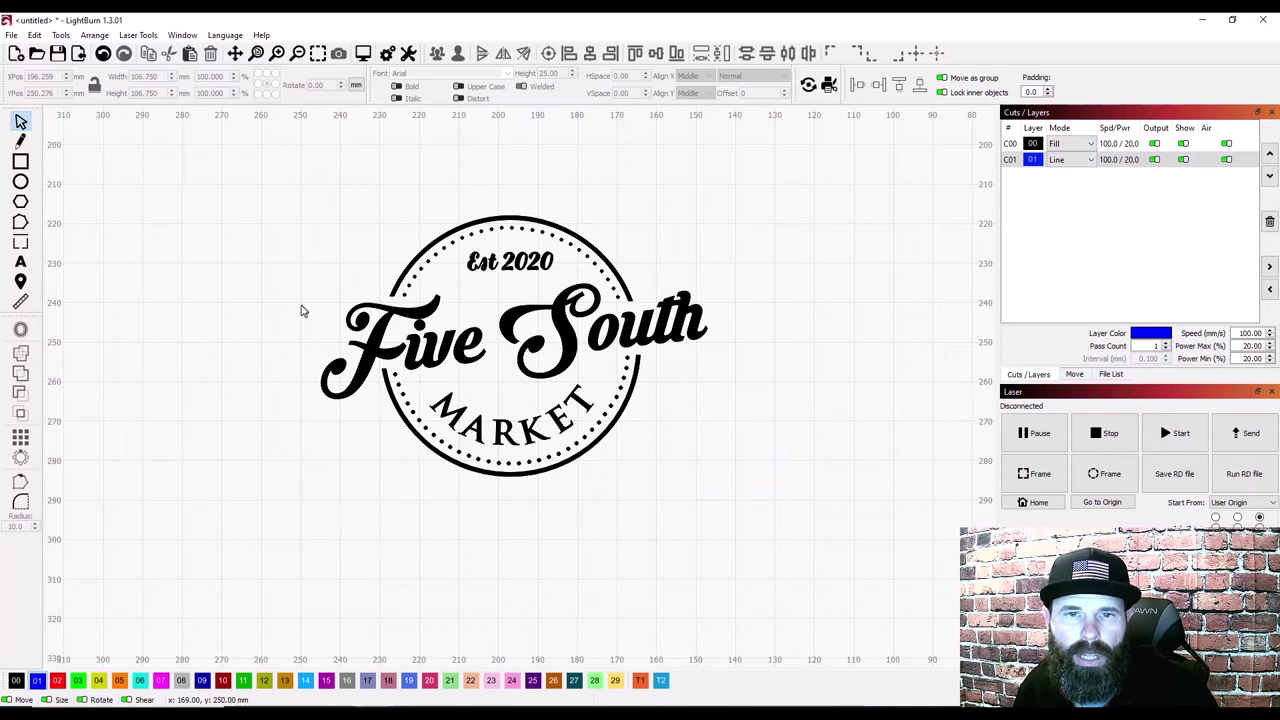
Step: Draw a hexagon around the logo with the Polygon tool and rotate it 90 degrees
click(20, 202)
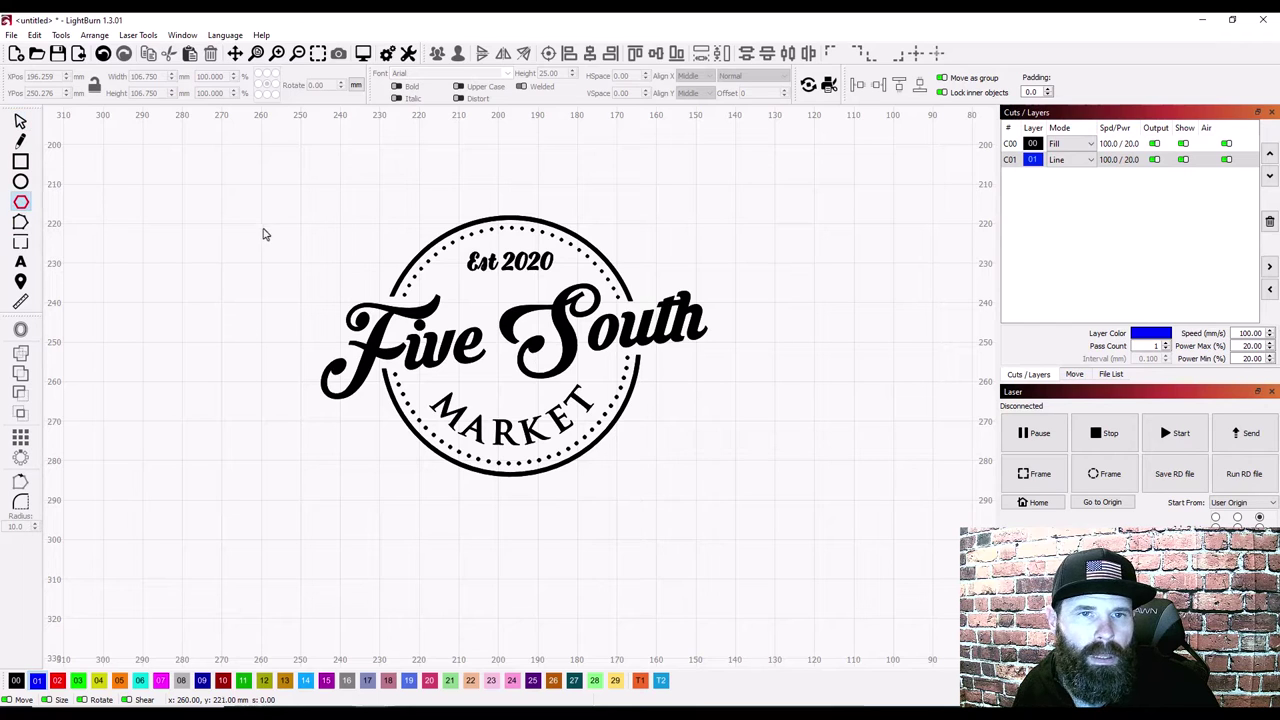
drag(242, 203, 711, 443)
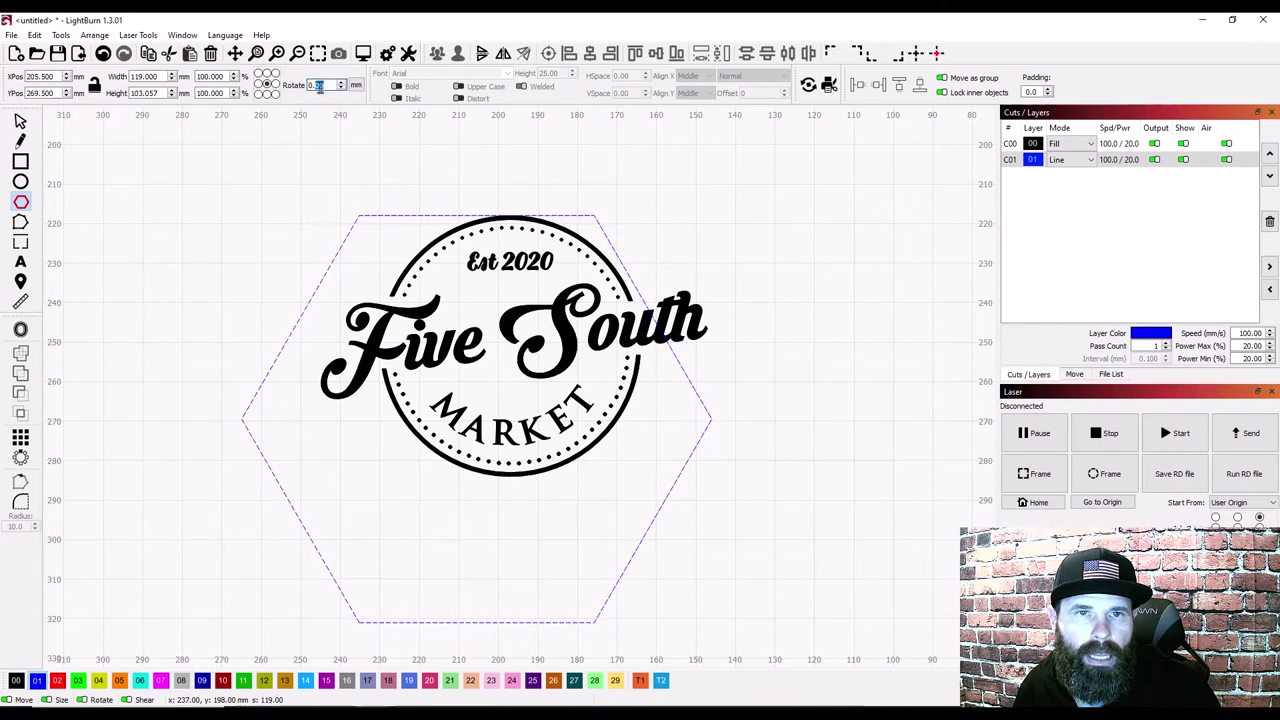
drag(326, 85, 295, 89)
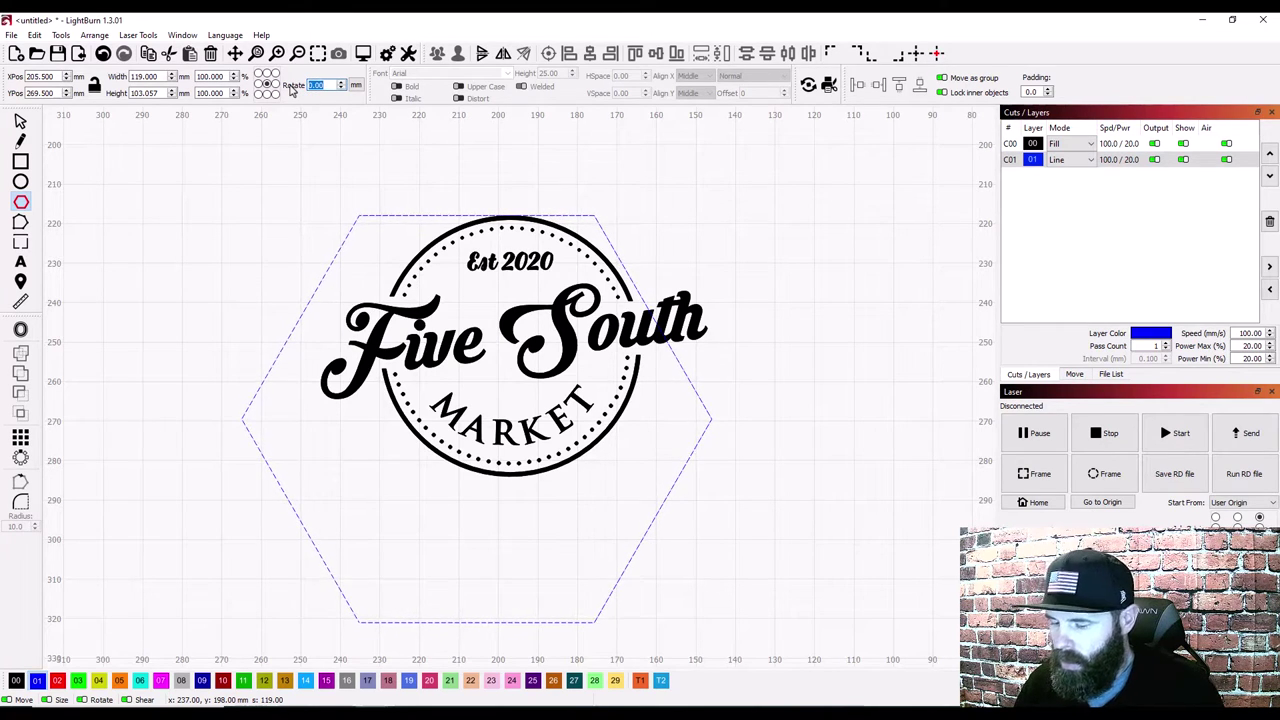
text(90)
key(Return)
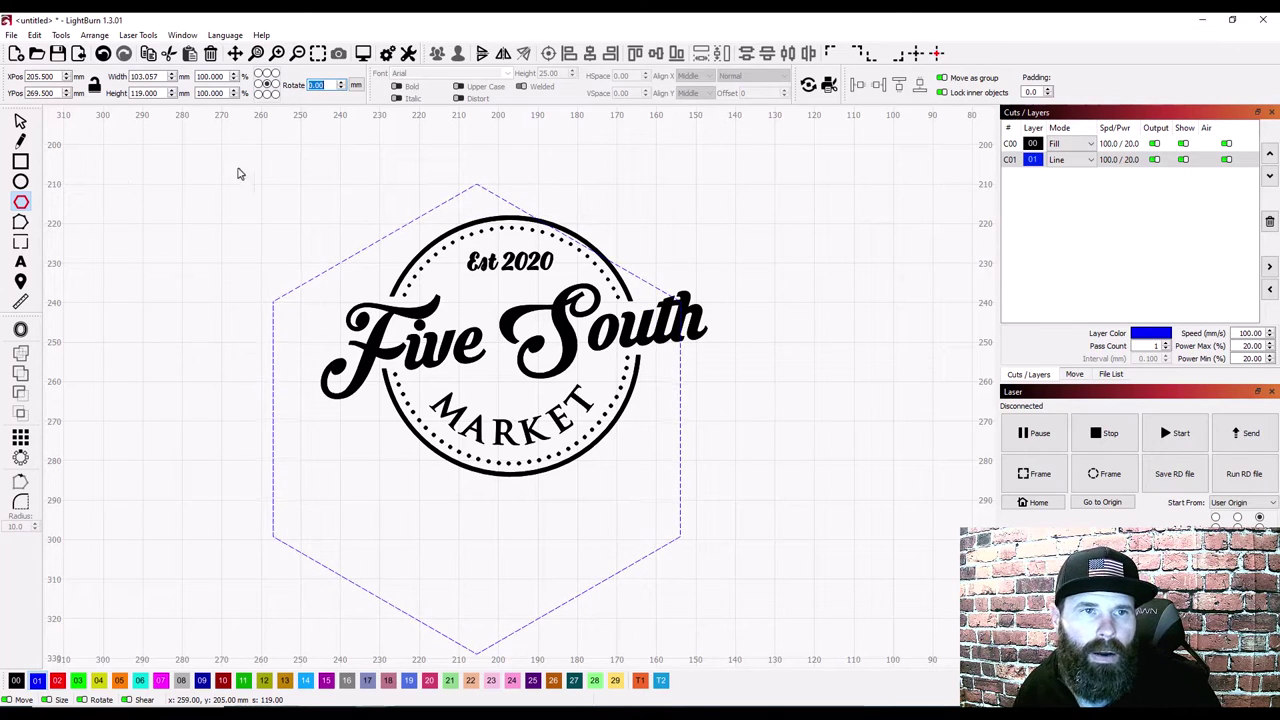
Step: Centre the hexagon on the logo and squash it vertically to about 103.1 by 79.7 mm
click(20, 121)
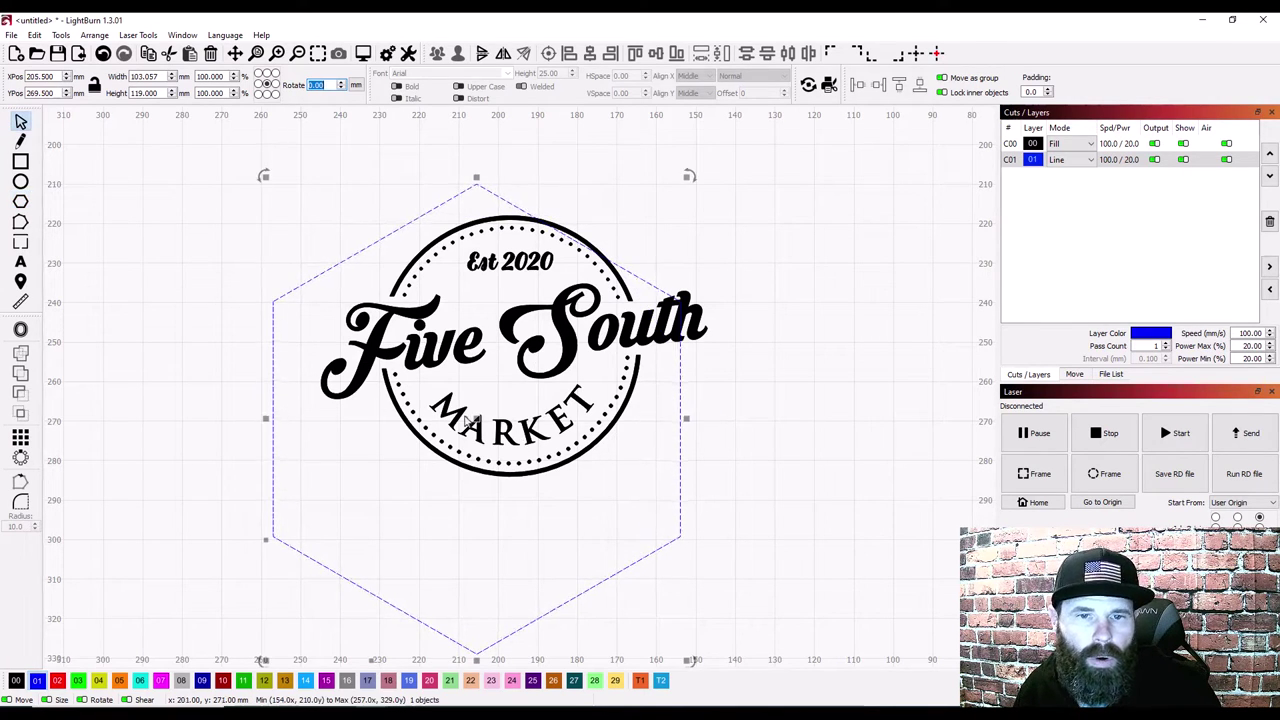
drag(470, 422, 520, 360)
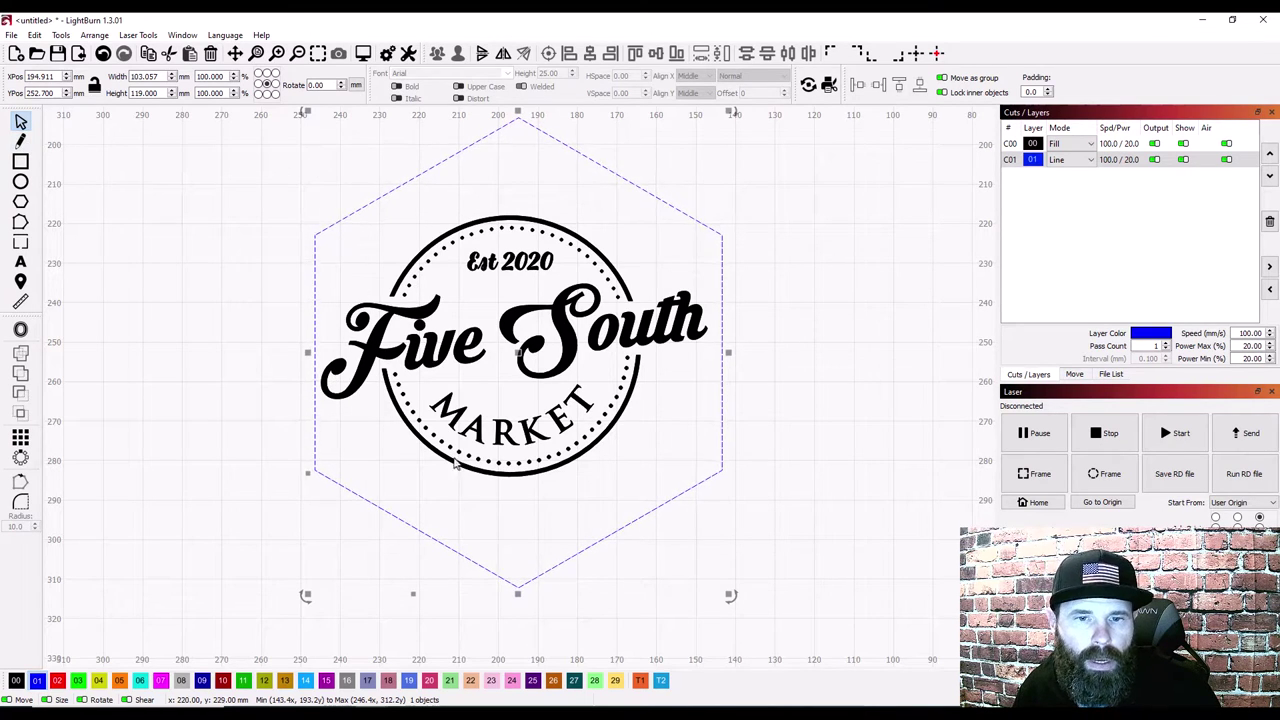
drag(516, 592, 517, 488)
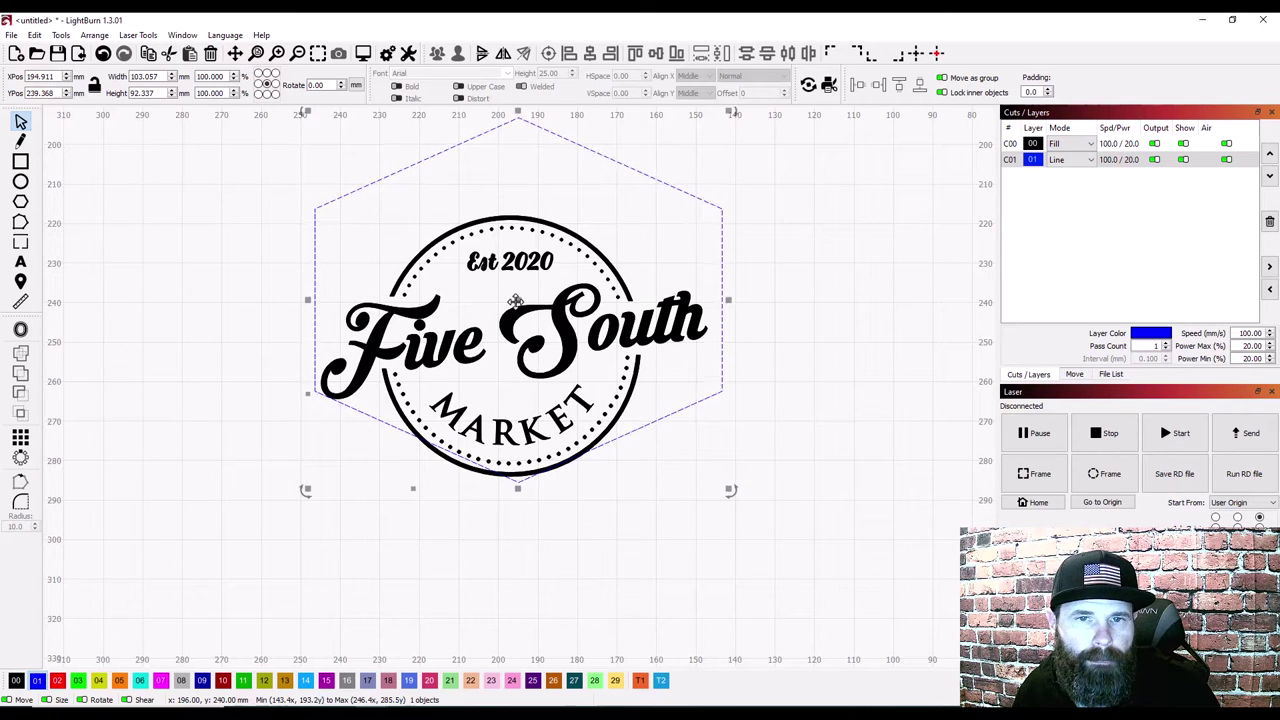
drag(516, 299, 520, 344)
drag(515, 155, 516, 176)
drag(515, 530, 517, 512)
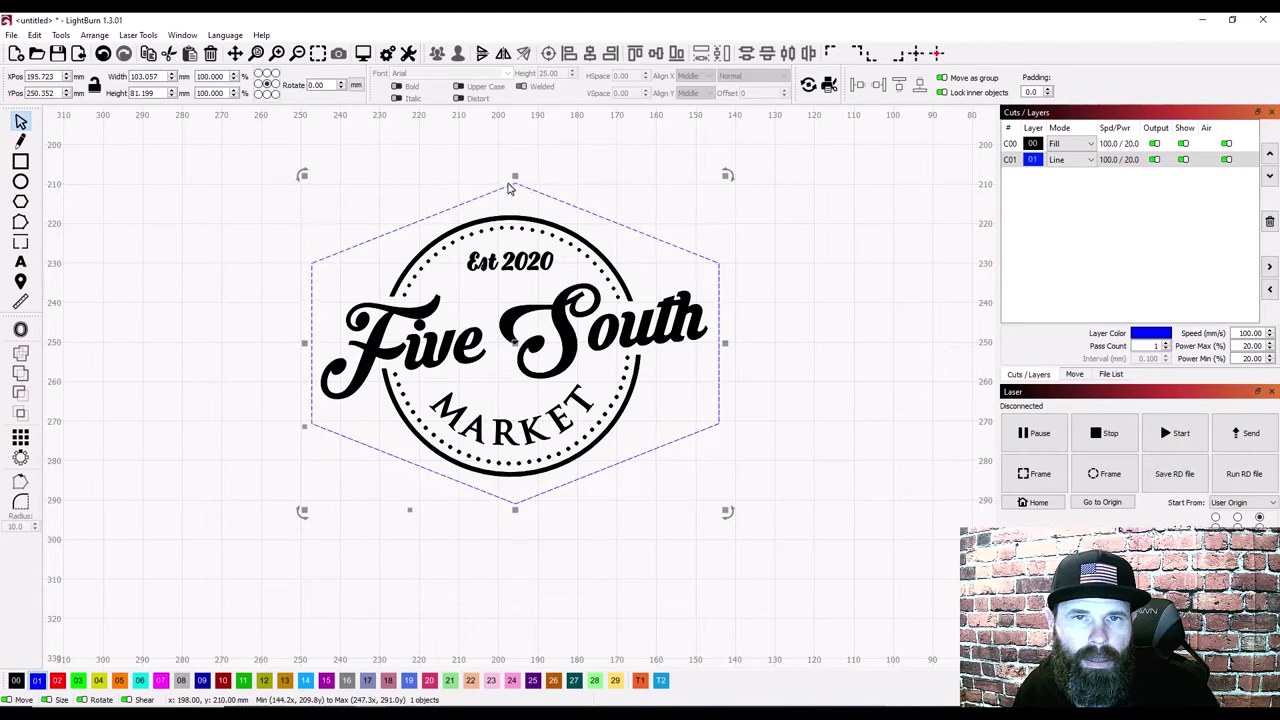
drag(515, 176, 512, 181)
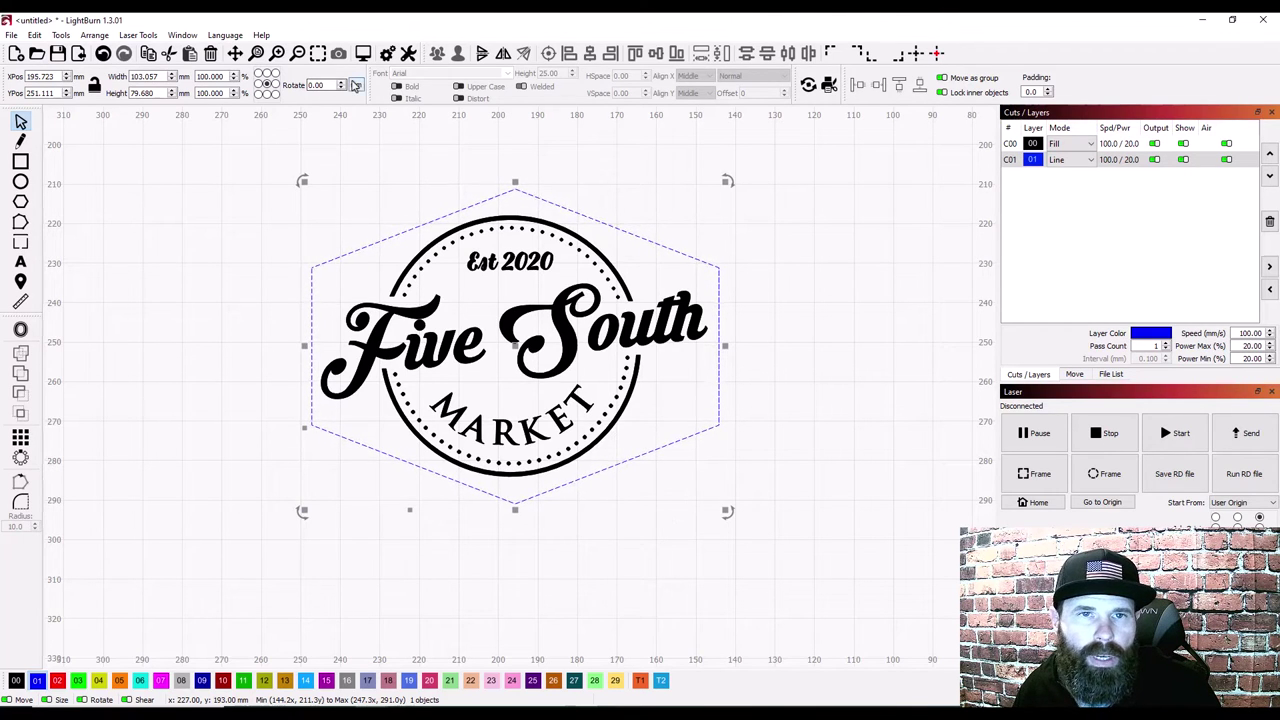
Step: Switch units to inches, lock aspect ratio, and set the hexagon design's height to 2.75 in
click(357, 87)
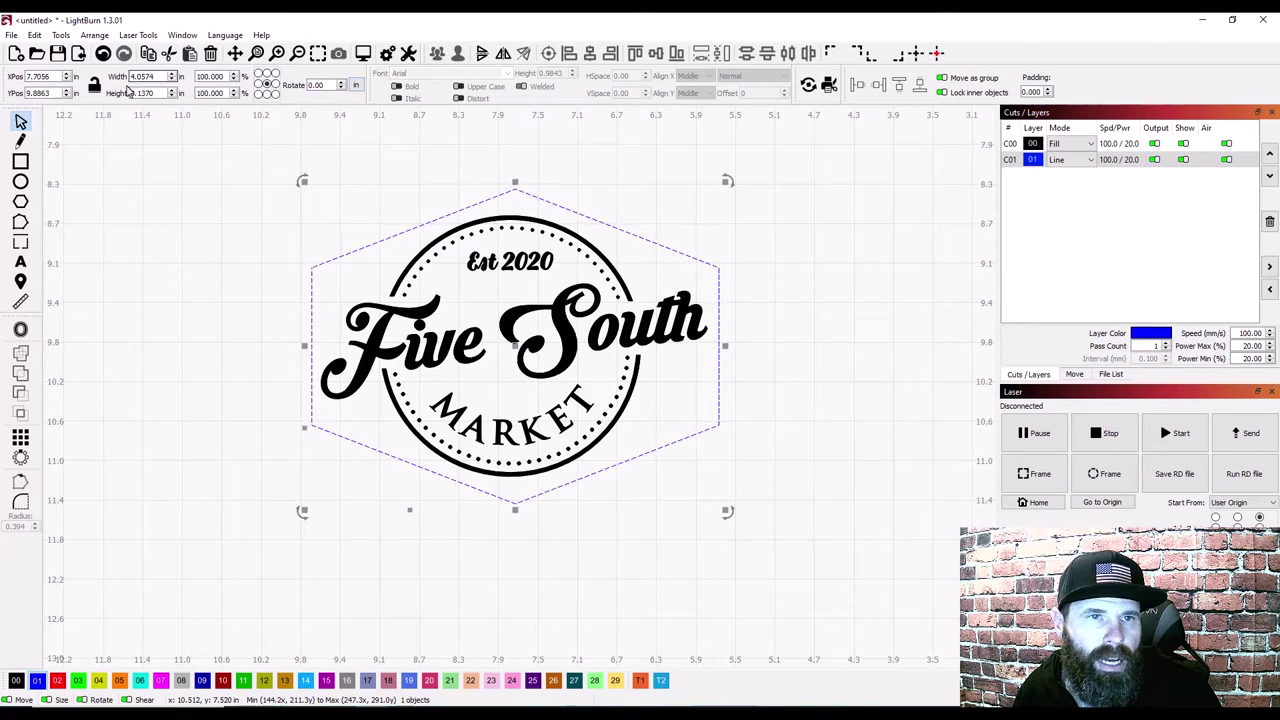
click(131, 93)
click(133, 79)
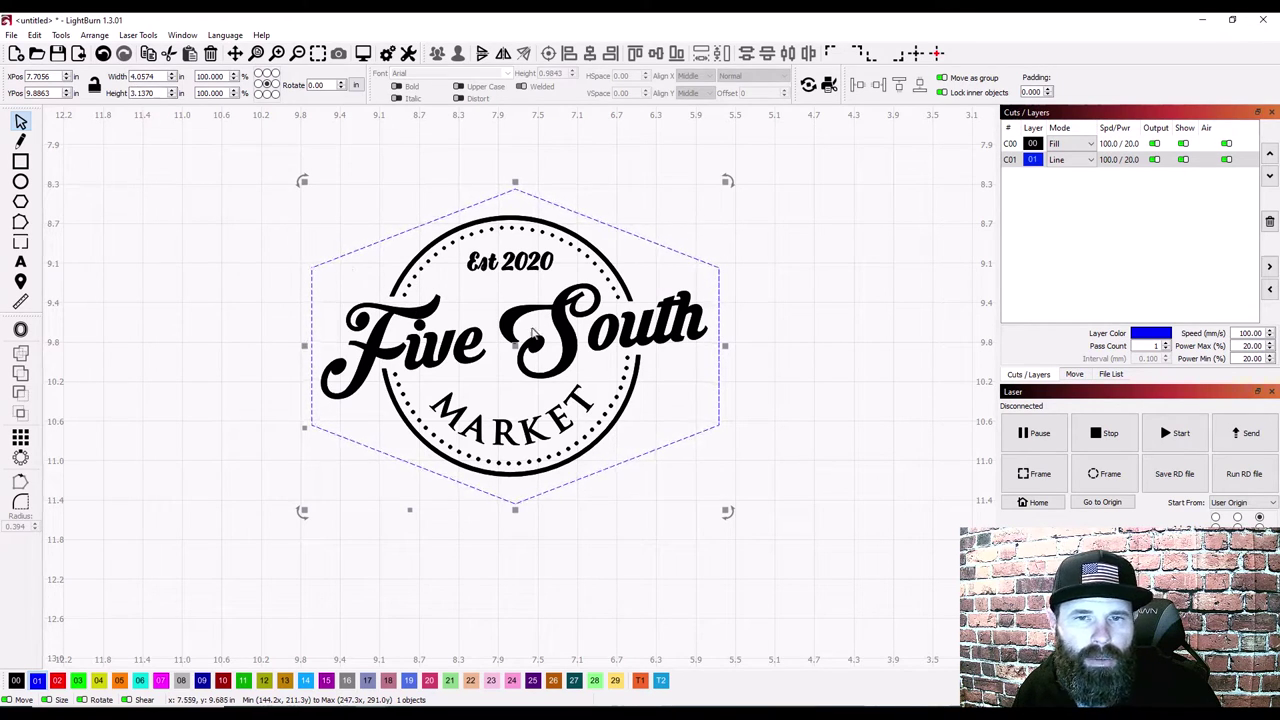
click(450, 261)
click(433, 229)
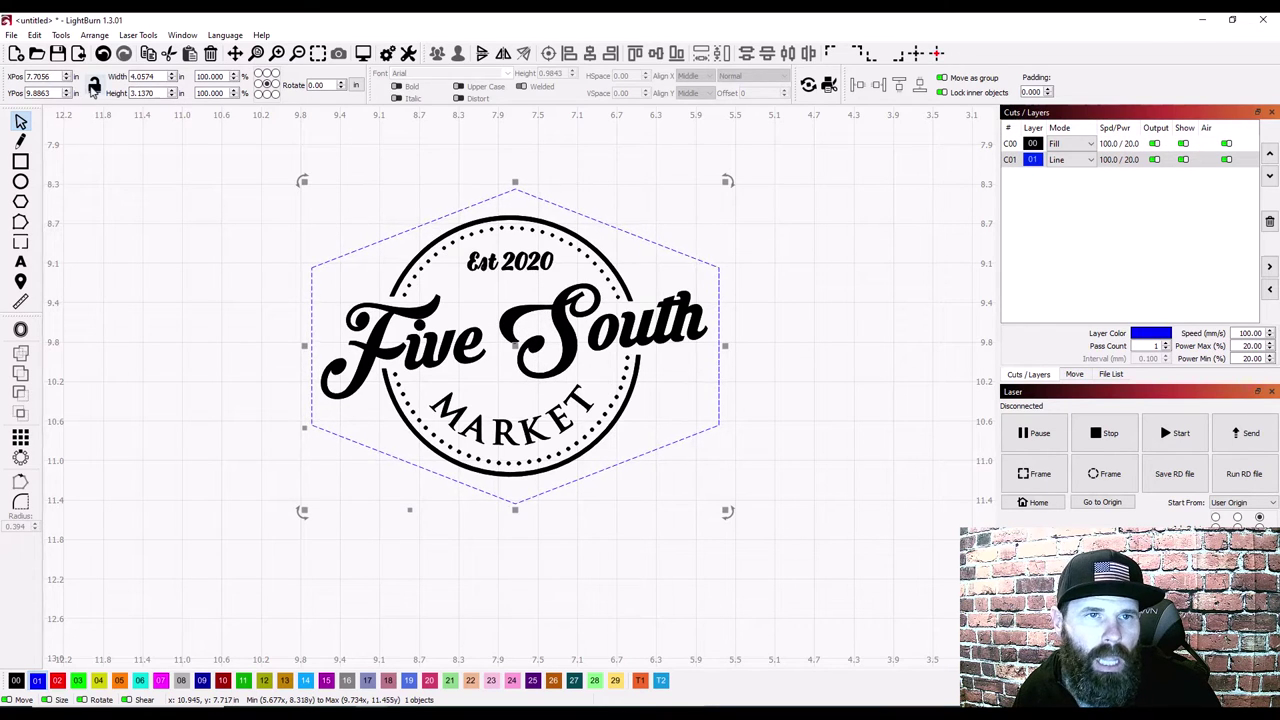
click(94, 85)
click(143, 93)
text(2)
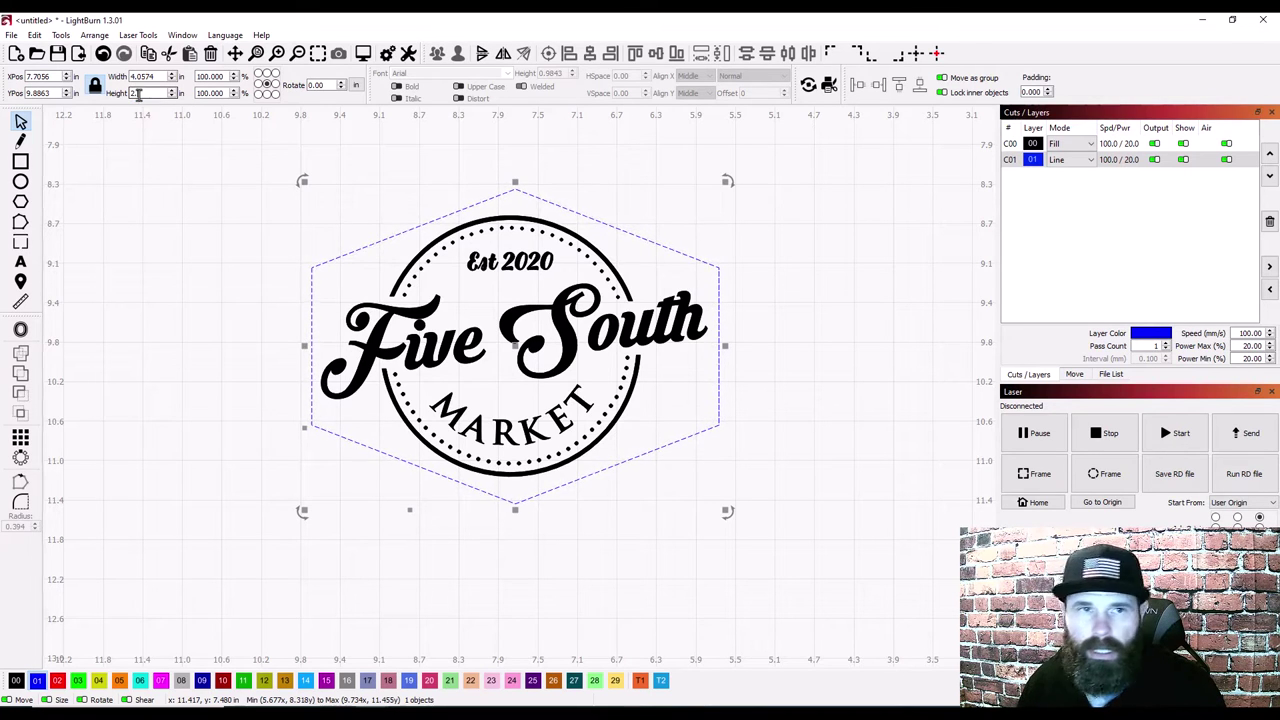
text(.75)
key(Return)
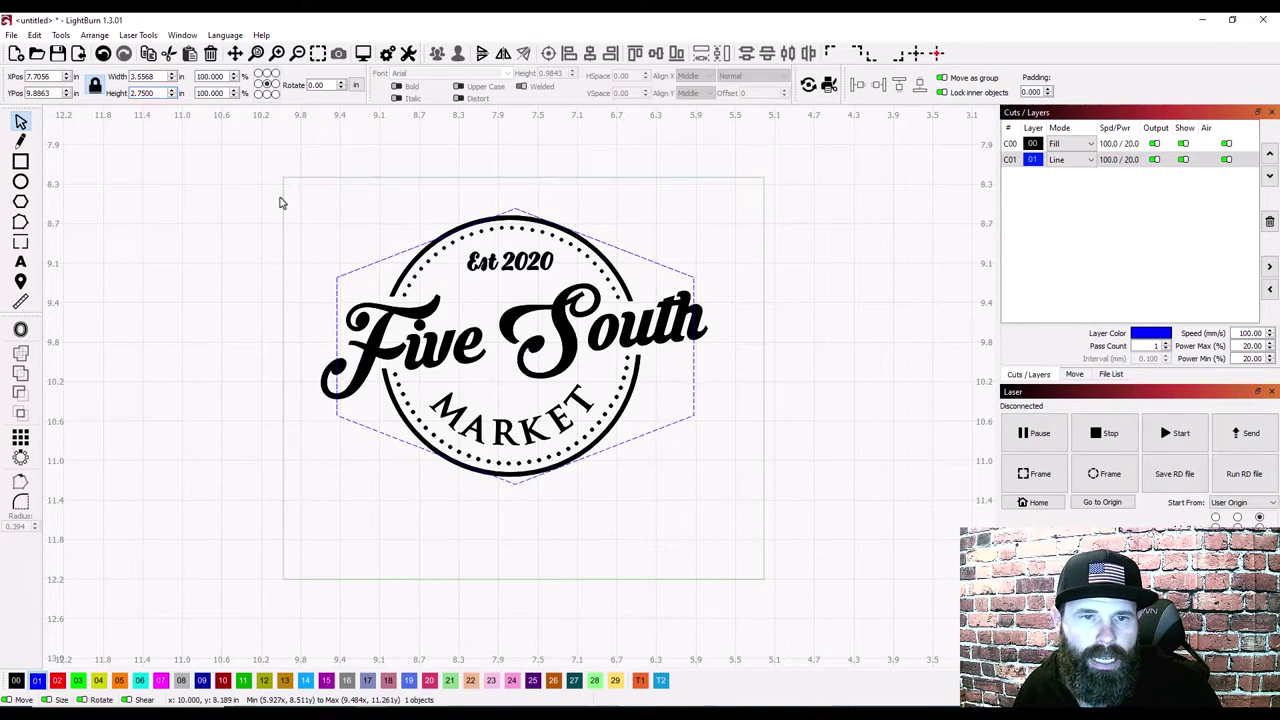
Step: Ungroup the design, then shrink the logo alone and move it to the hexagon's centre
key(ctrl+u)
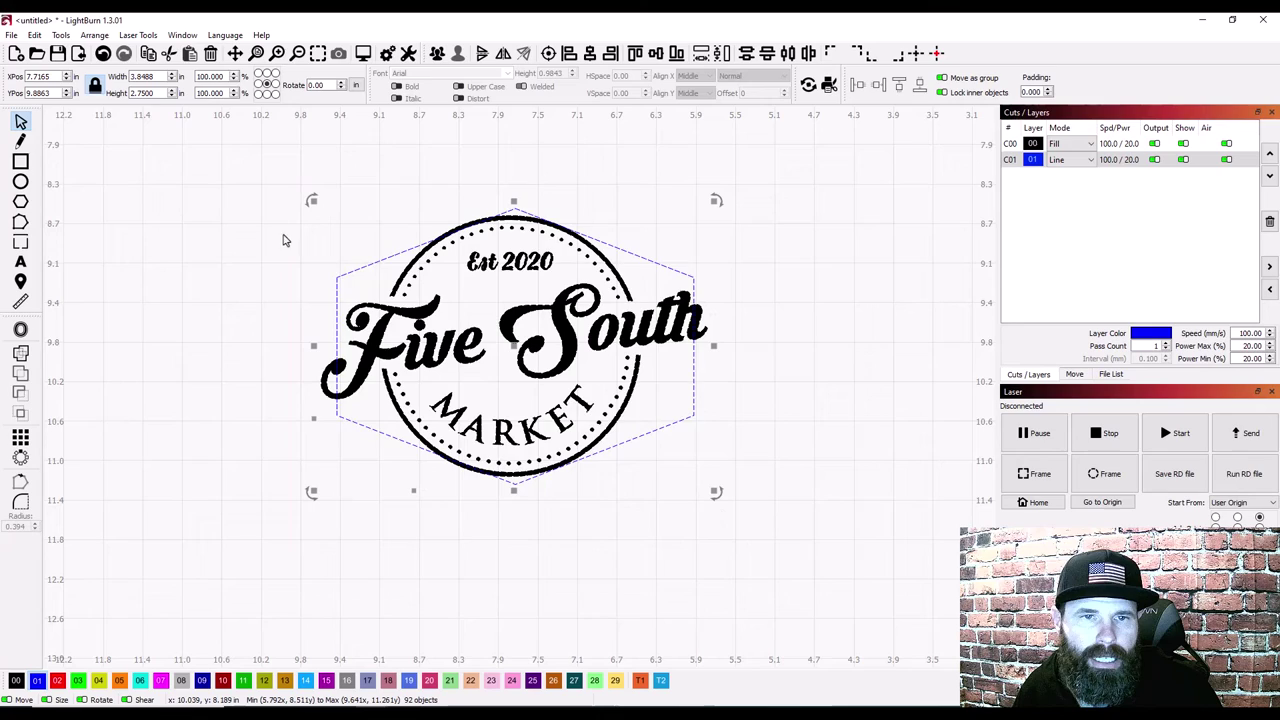
shift+click(351, 278)
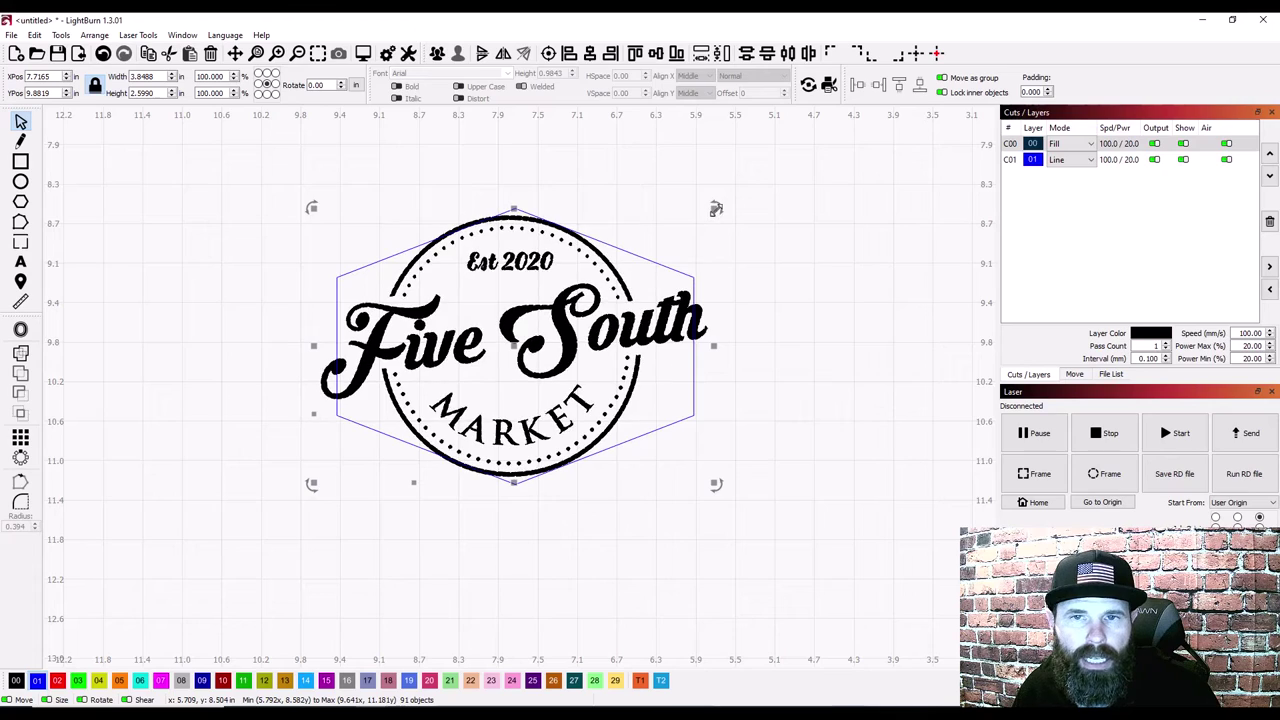
click(714, 211)
drag(714, 211, 624, 288)
click(441, 393)
drag(465, 380, 512, 350)
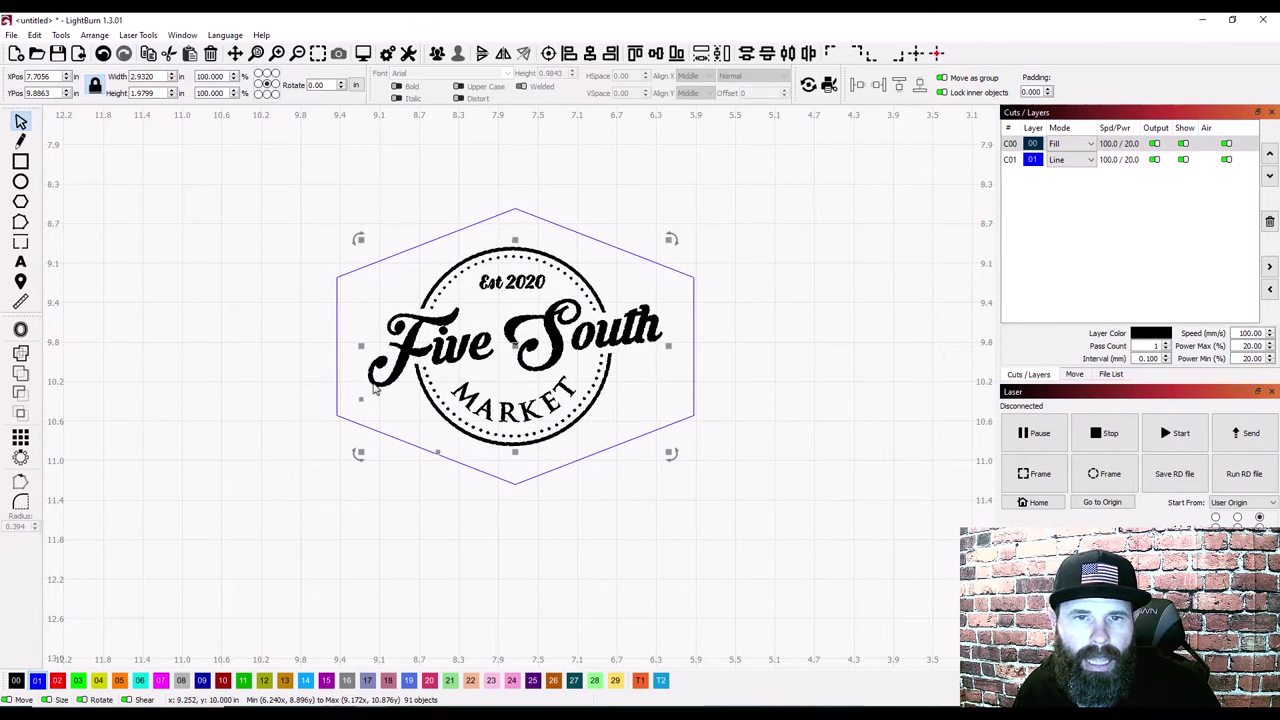
Step: Regroup the logo pieces and align the logo and hexagon centres
key(ctrl+g)
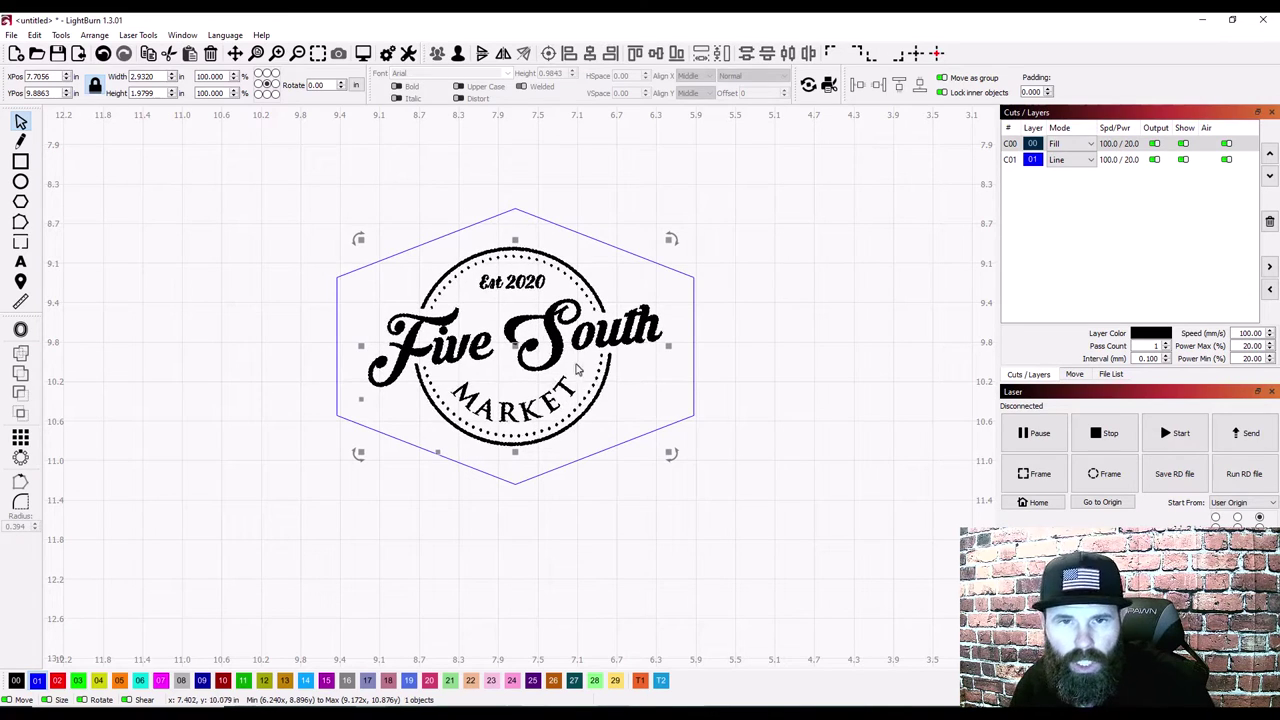
click(600, 520)
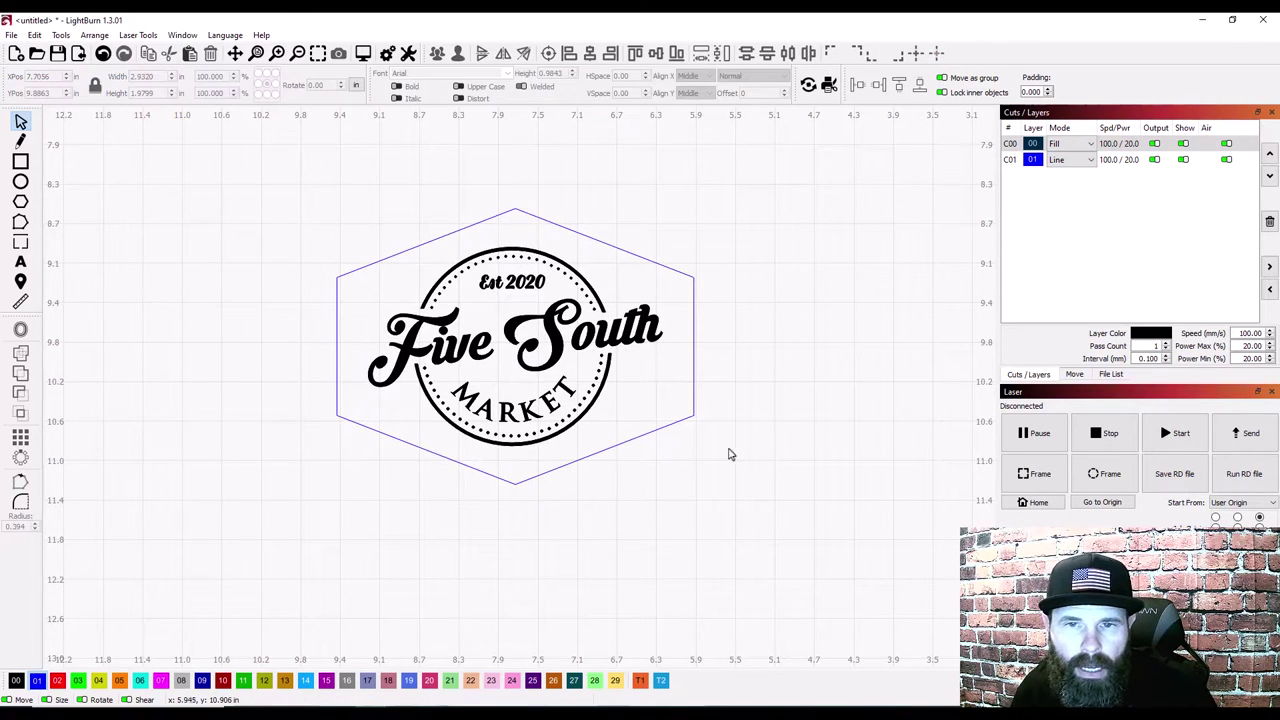
drag(716, 437, 640, 232)
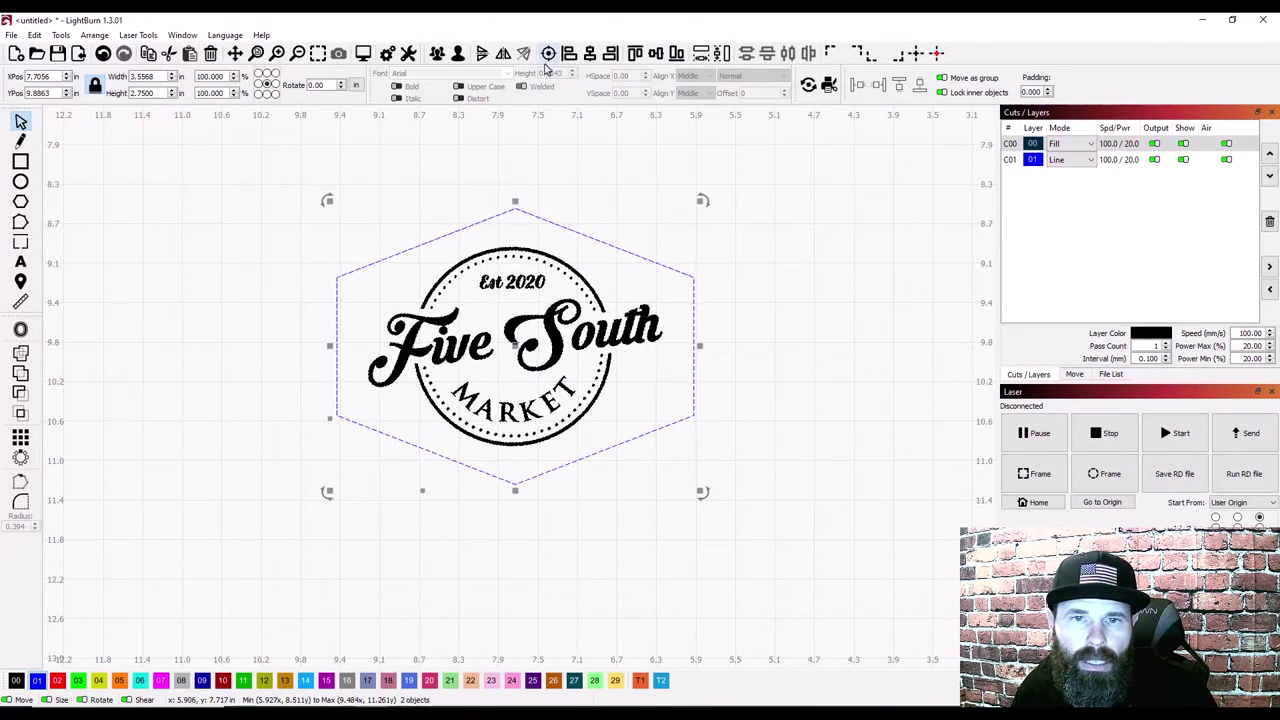
click(534, 583)
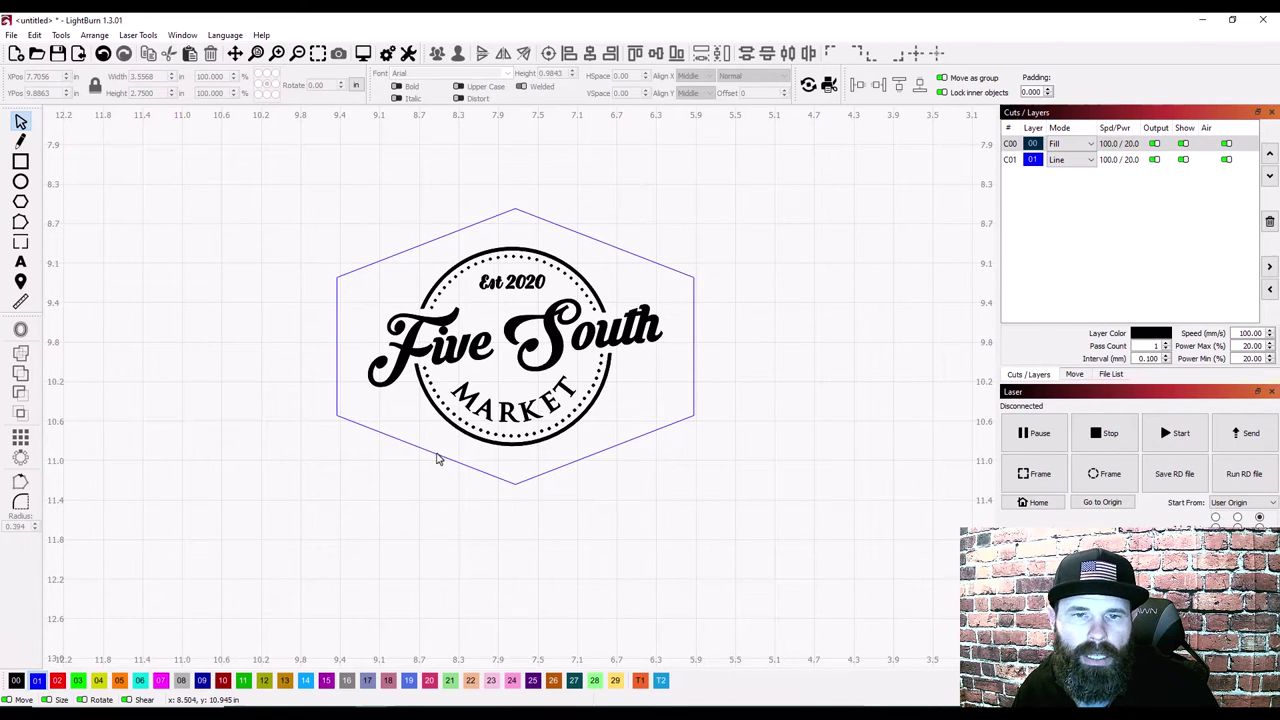
Step: Apply Offset Shapes to the logo and hexagon, creating a second hexagon offset 0.0787 in
drag(741, 488, 648, 362)
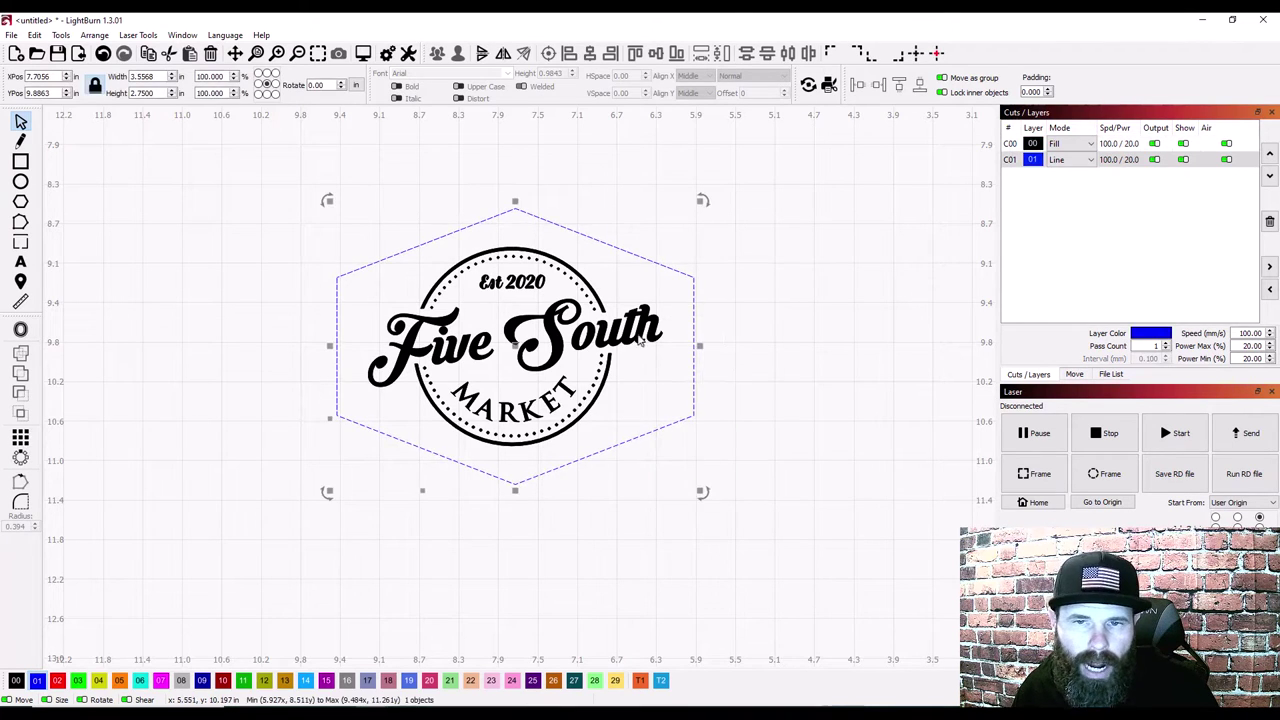
click(20, 329)
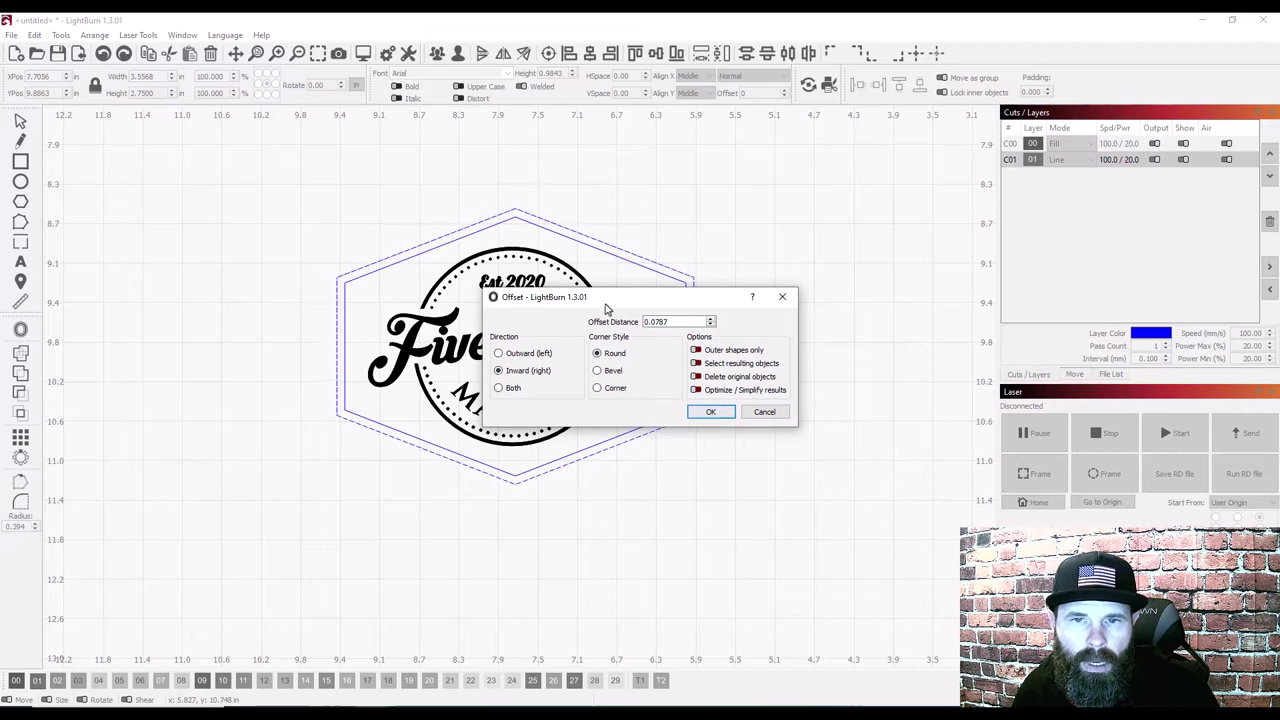
drag(606, 300, 883, 226)
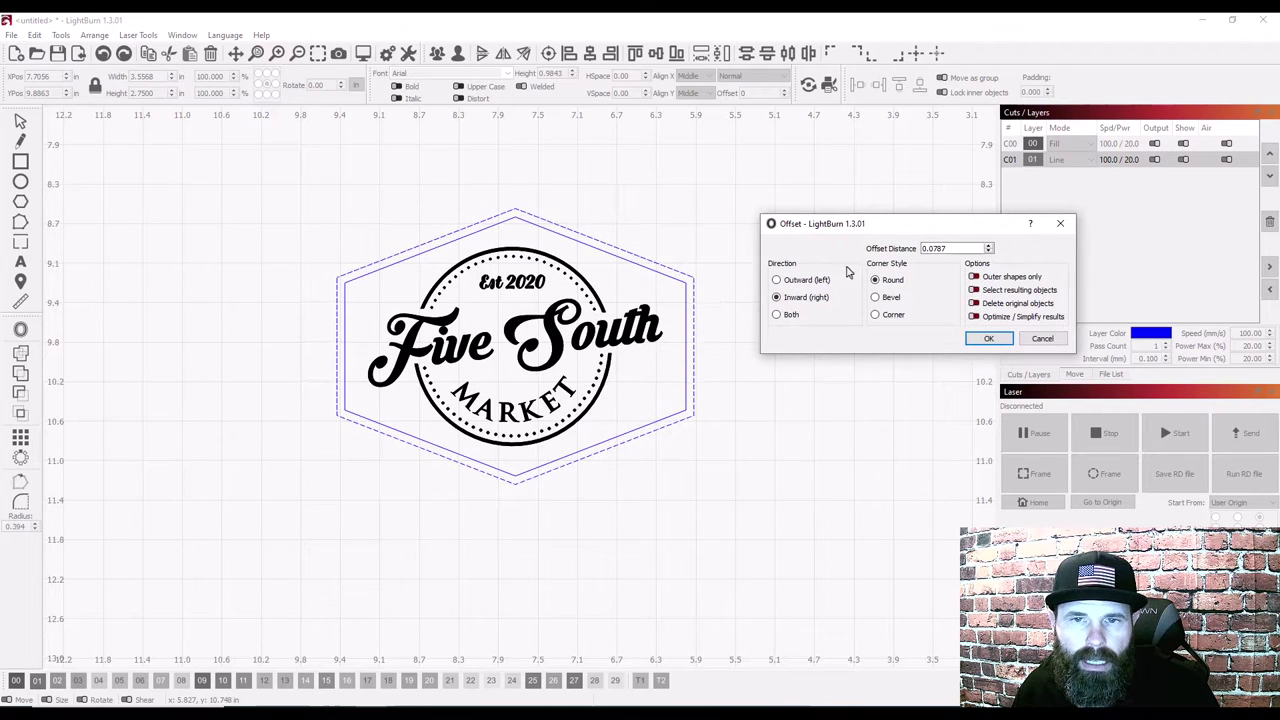
click(987, 340)
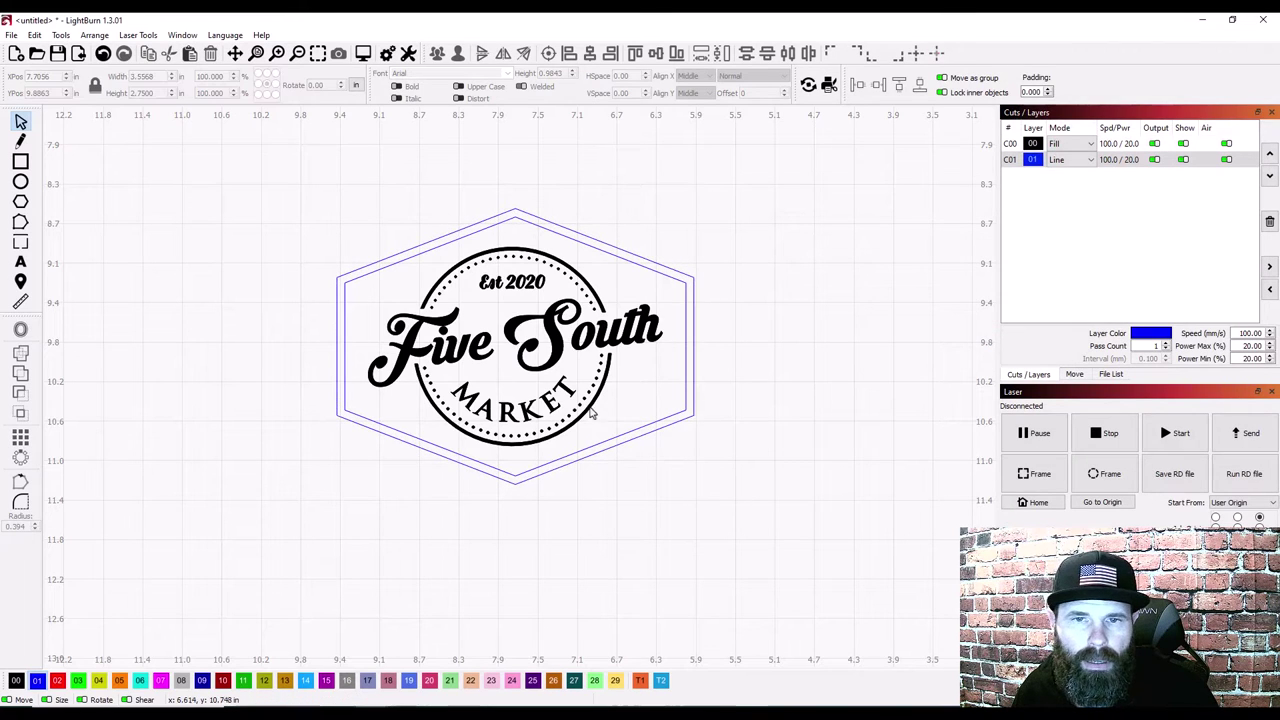
click(600, 343)
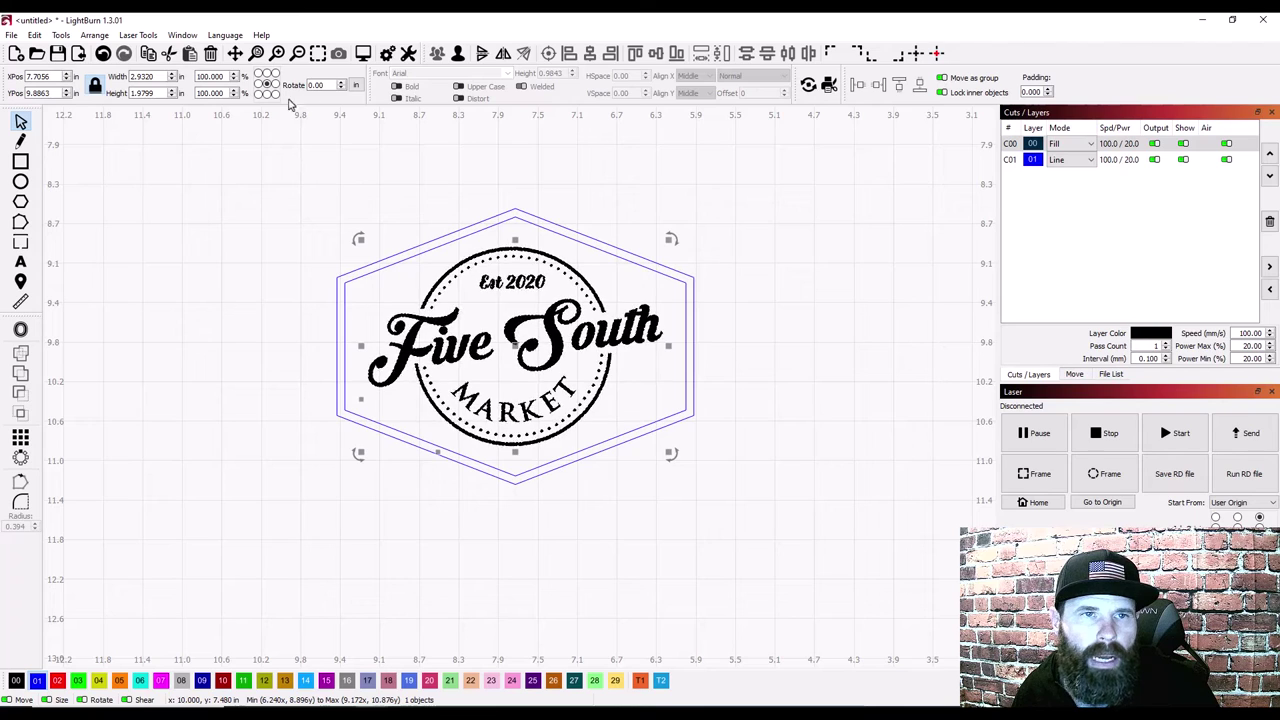
Step: Raise the logo's height three spin-box steps to about 3.21 × 2.17 in
click(171, 89)
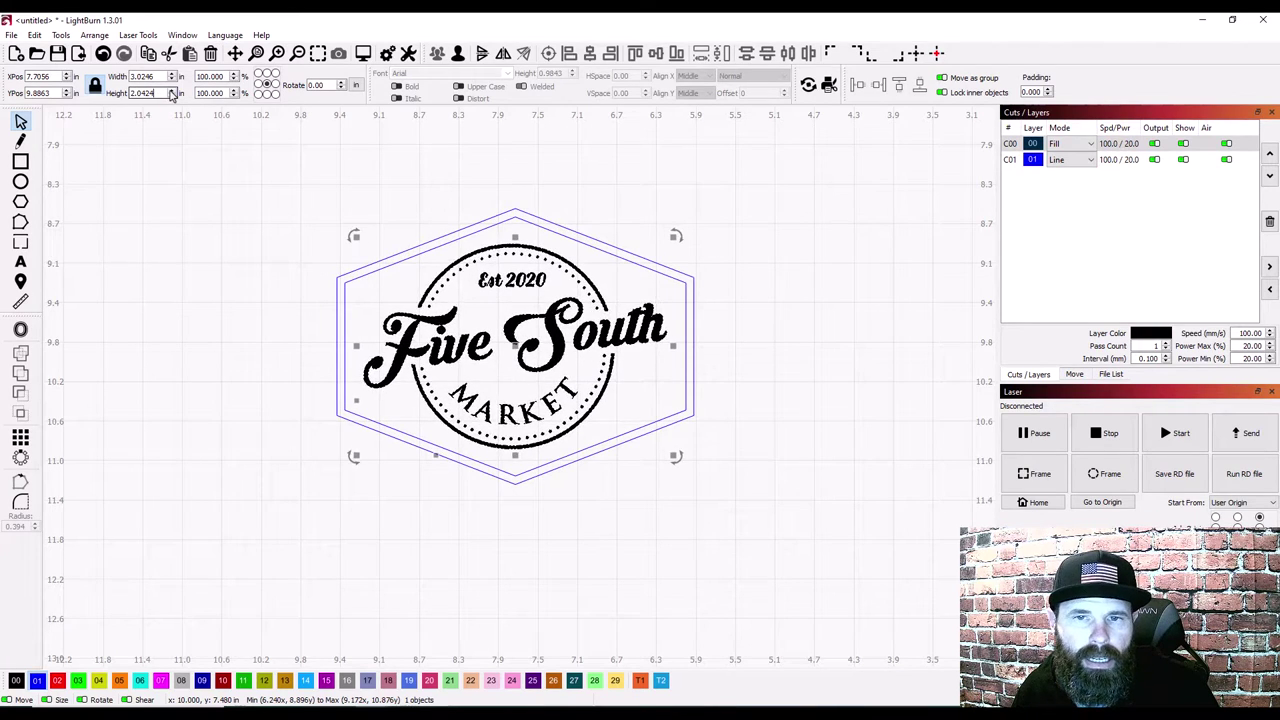
click(171, 90)
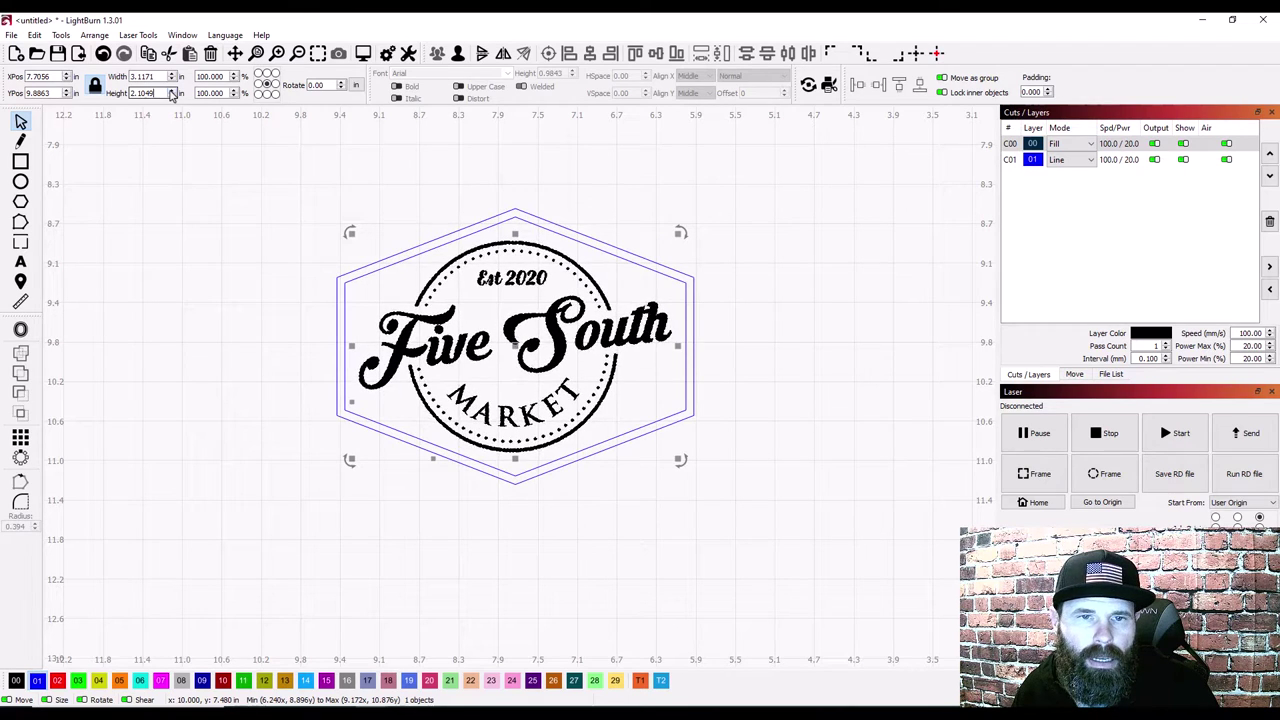
click(171, 90)
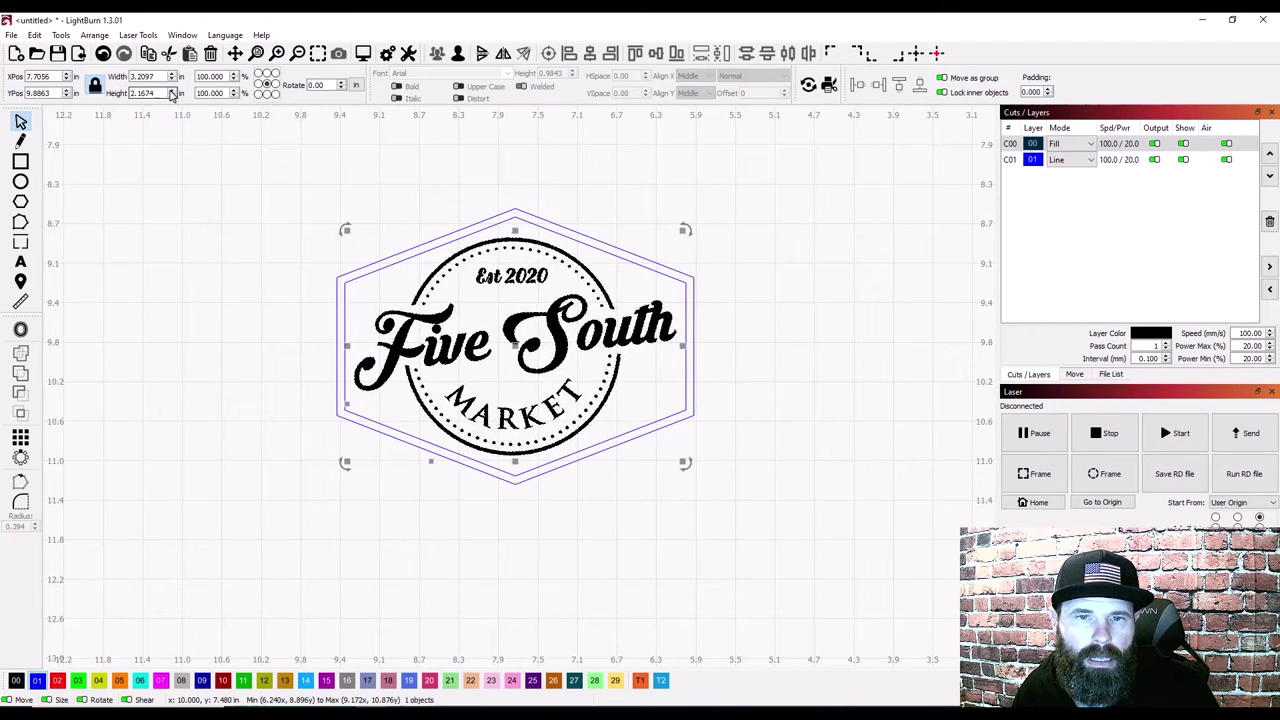
click(189, 449)
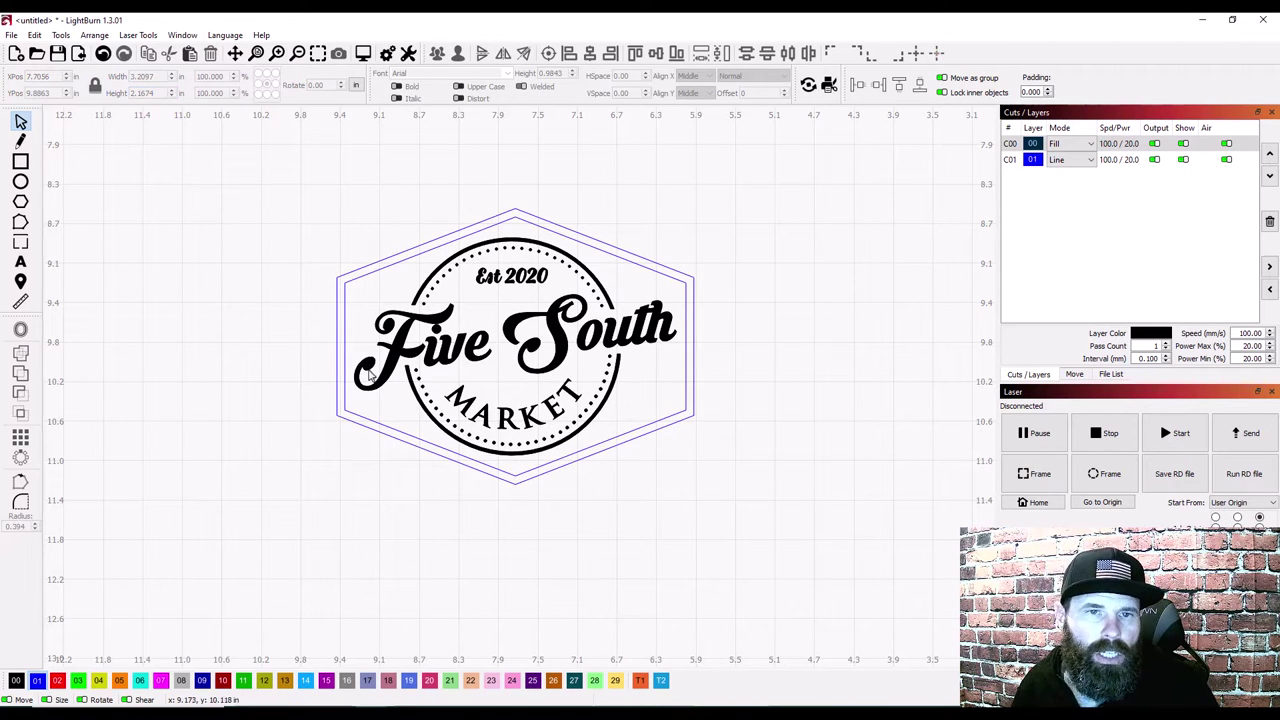
click(358, 285)
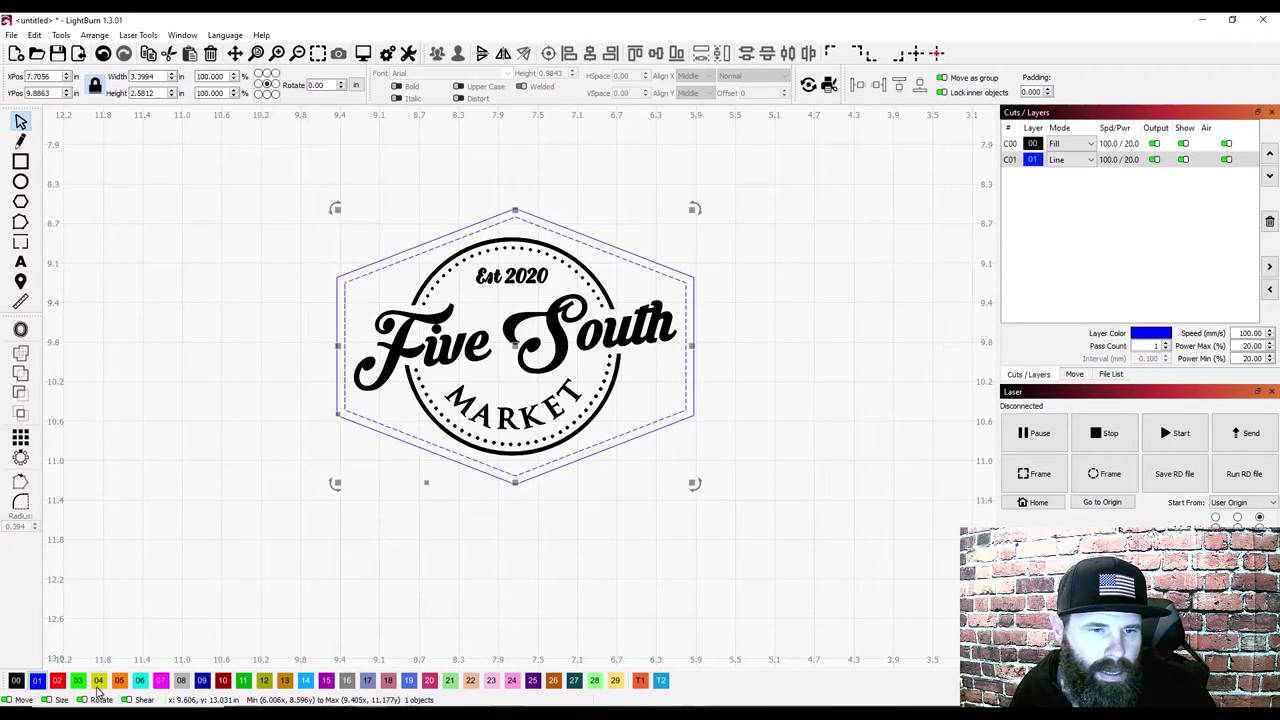
Step: Move the inner hexagon to red layer C02 and enable perforation with 0.07 in cut and skip
click(57, 681)
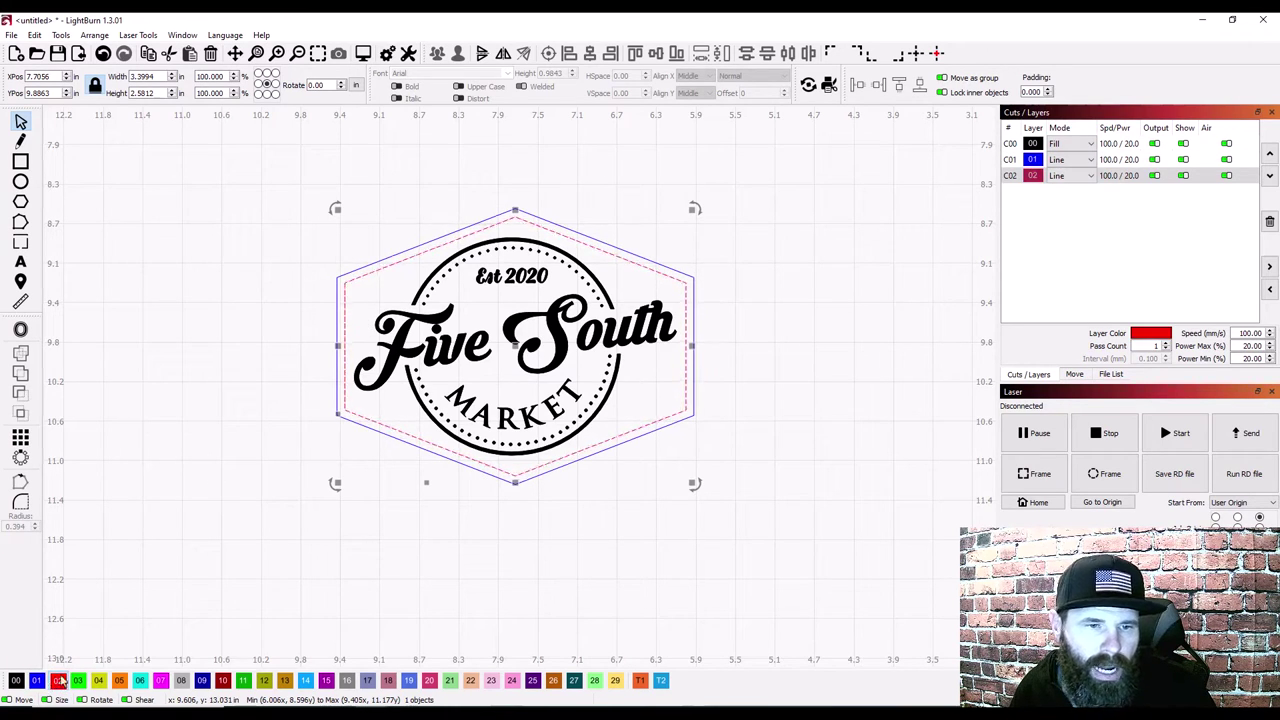
double_click(1124, 177)
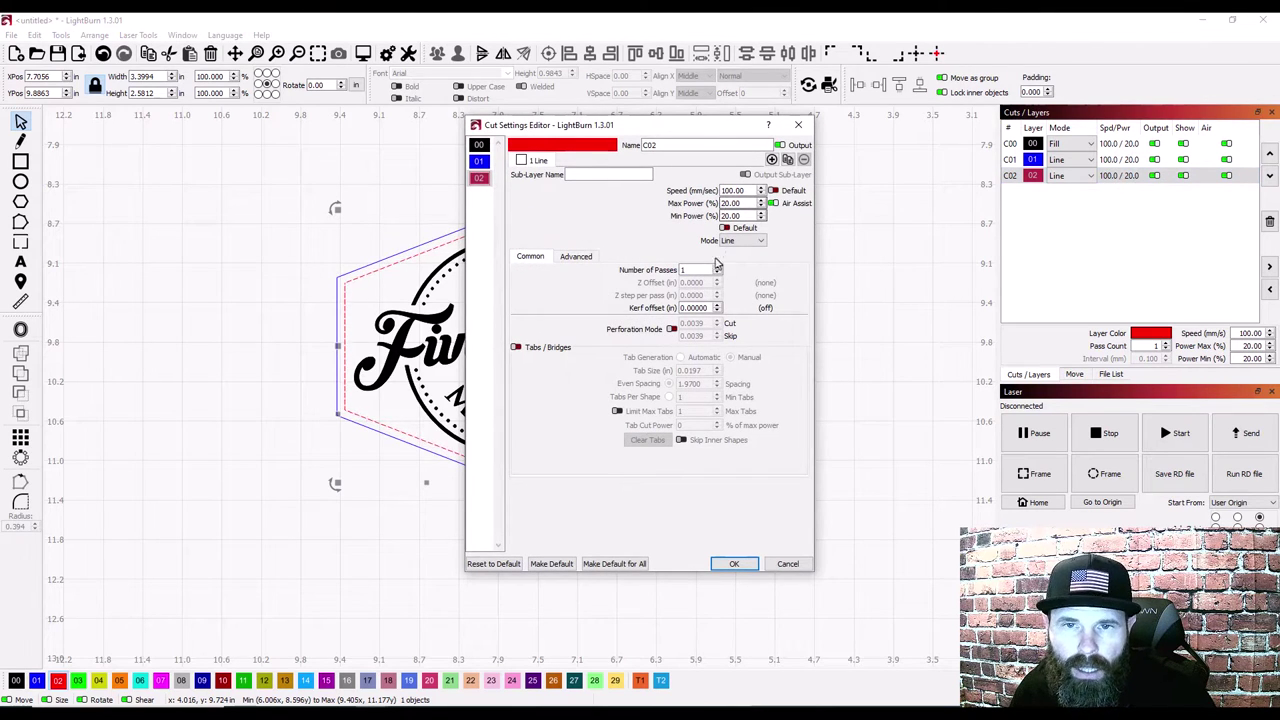
click(672, 331)
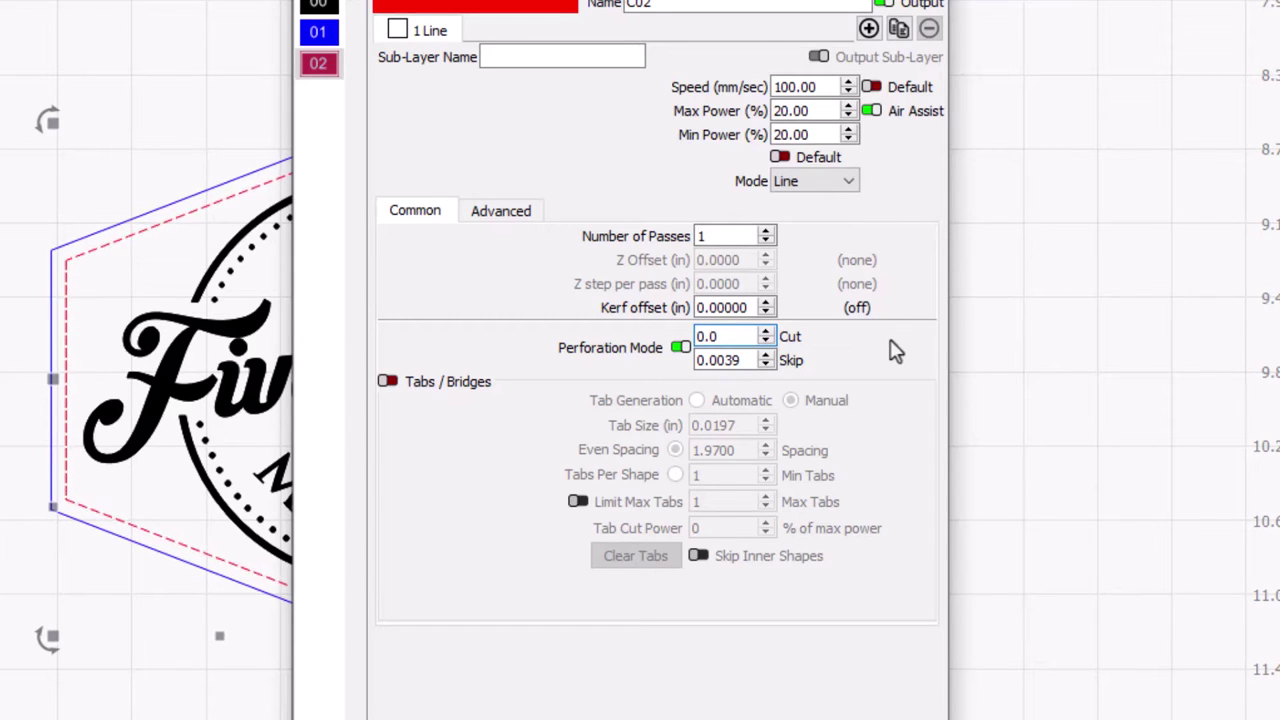
key(Tab)
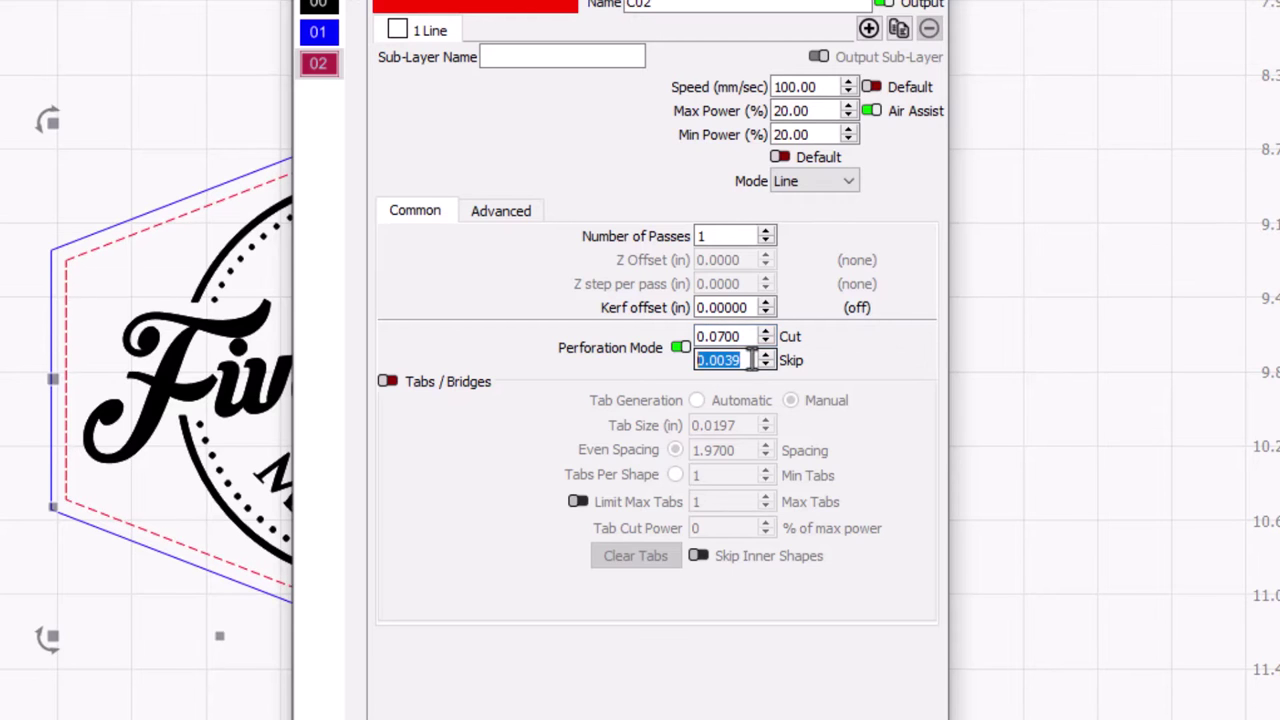
key(BackSpace)
key(BackSpace)
key(BackSpace)
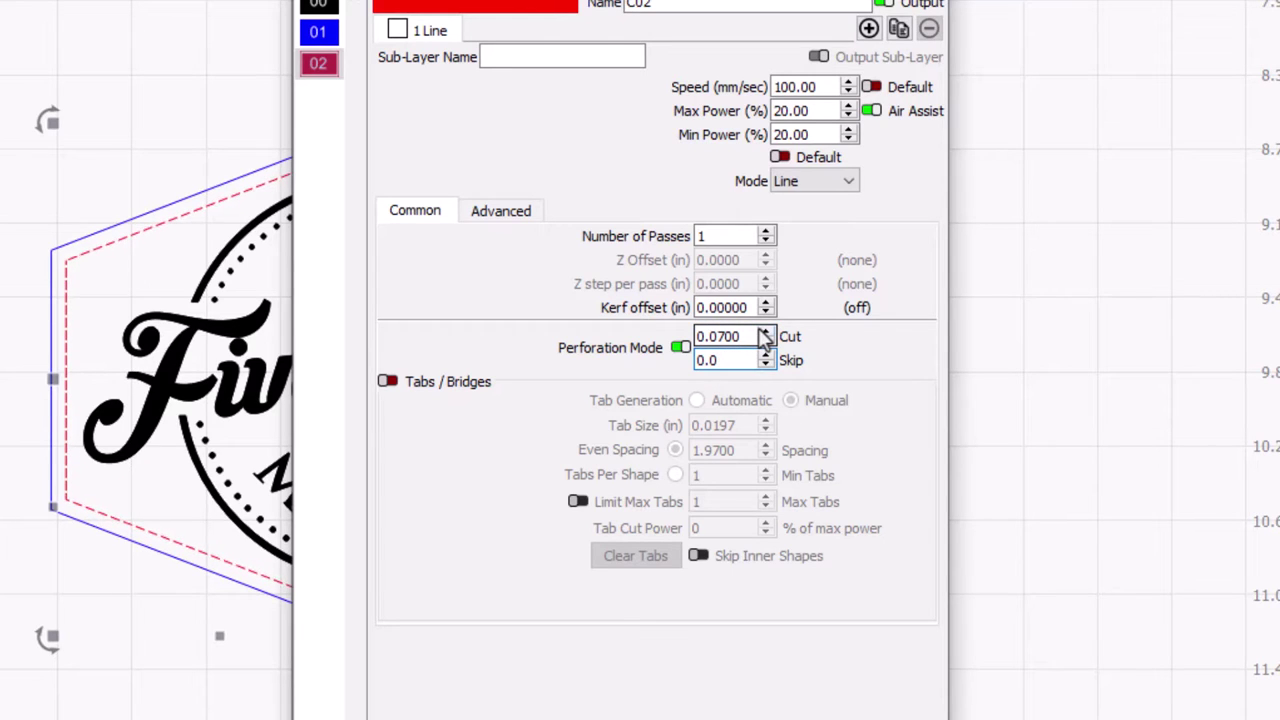
key(Tab)
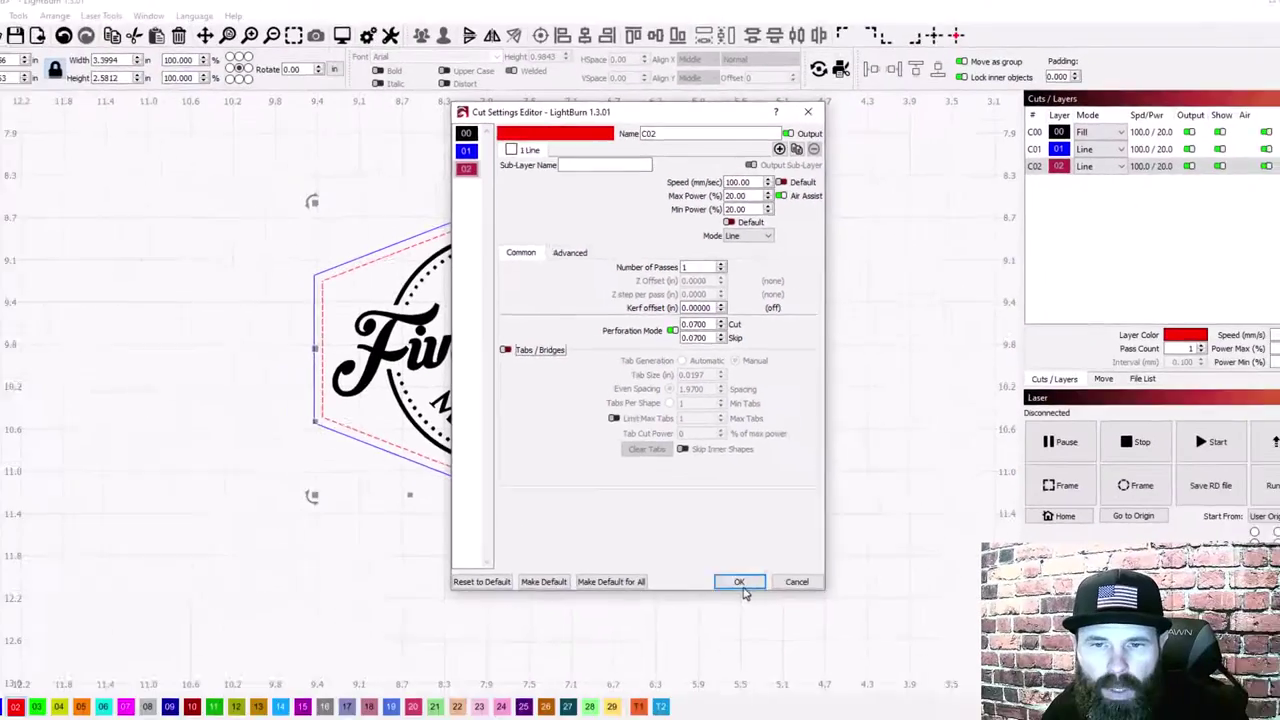
Step: Save the perforation settings and preview the job with traversal moves hidden, playing the simulation
click(737, 582)
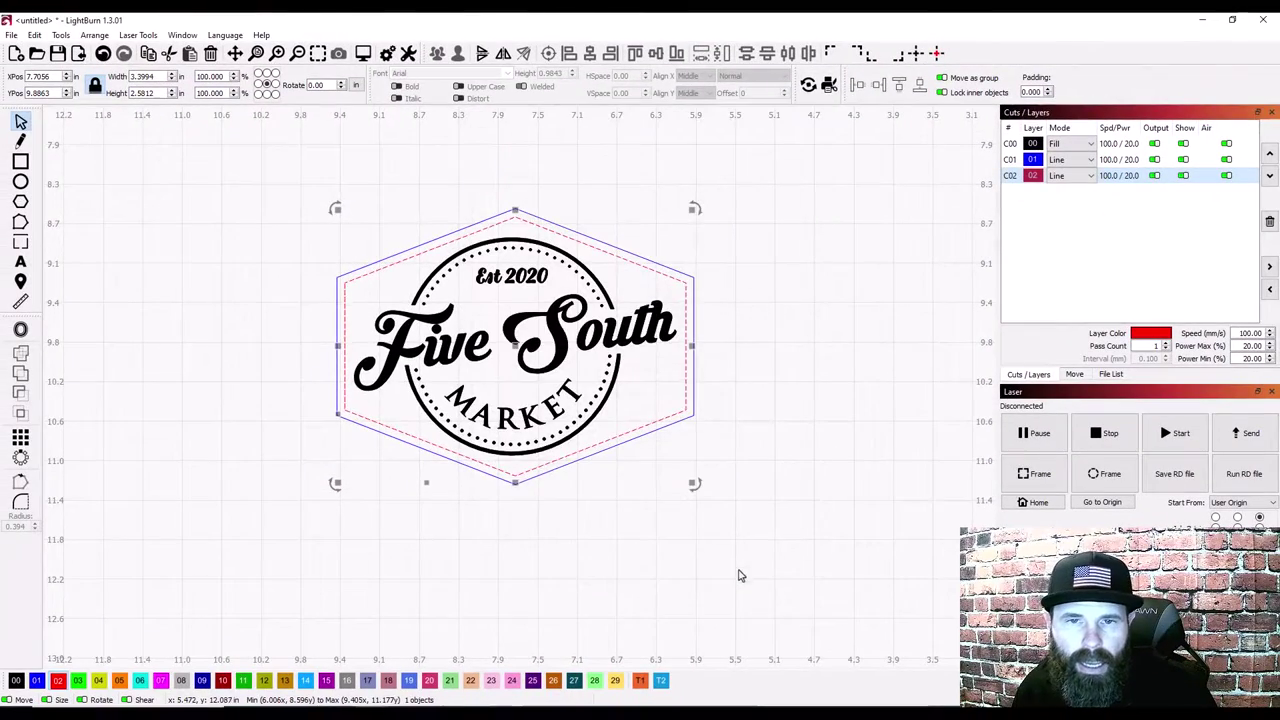
drag(812, 186, 250, 402)
click(757, 515)
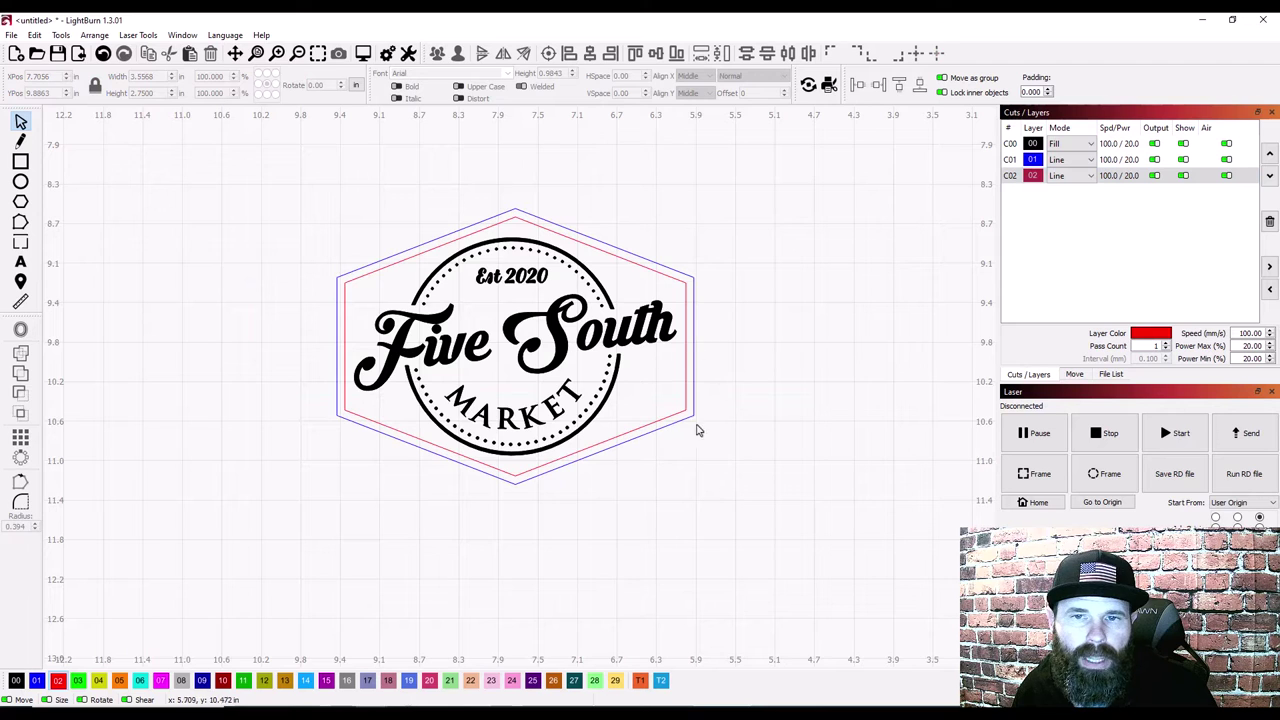
click(363, 53)
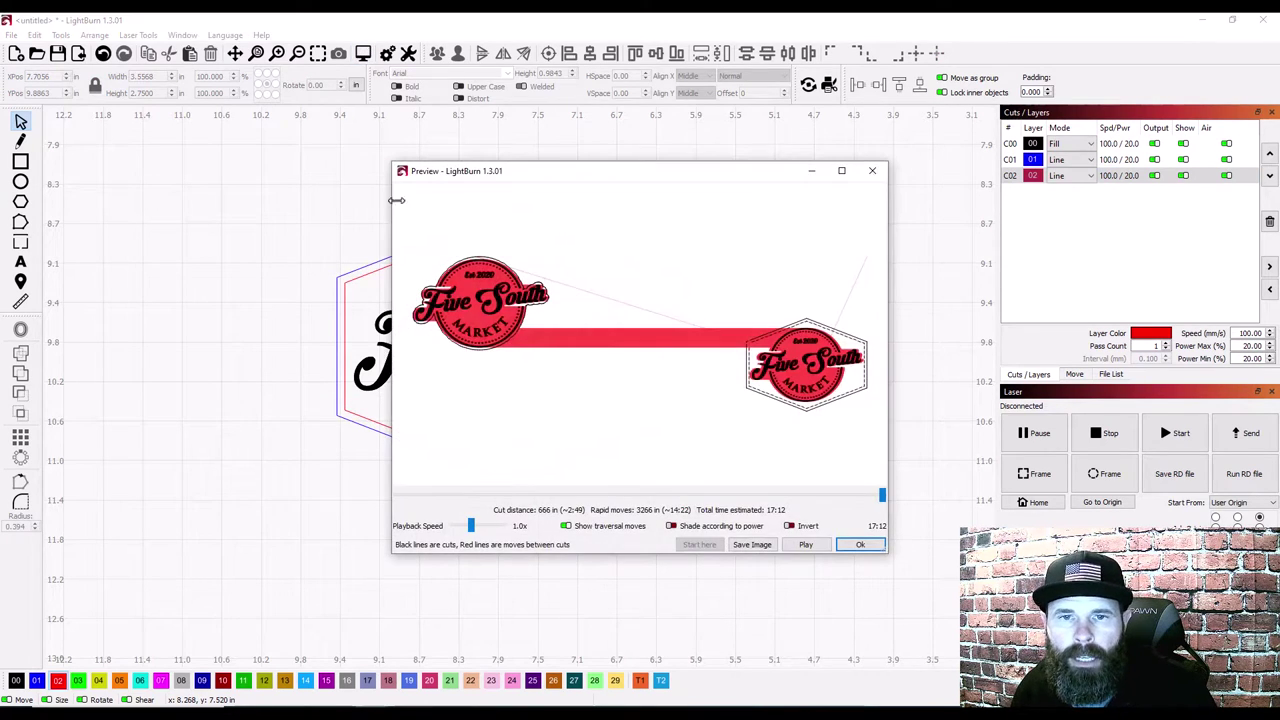
scroll(879, 385, up, 5)
scroll(879, 385, up, 3)
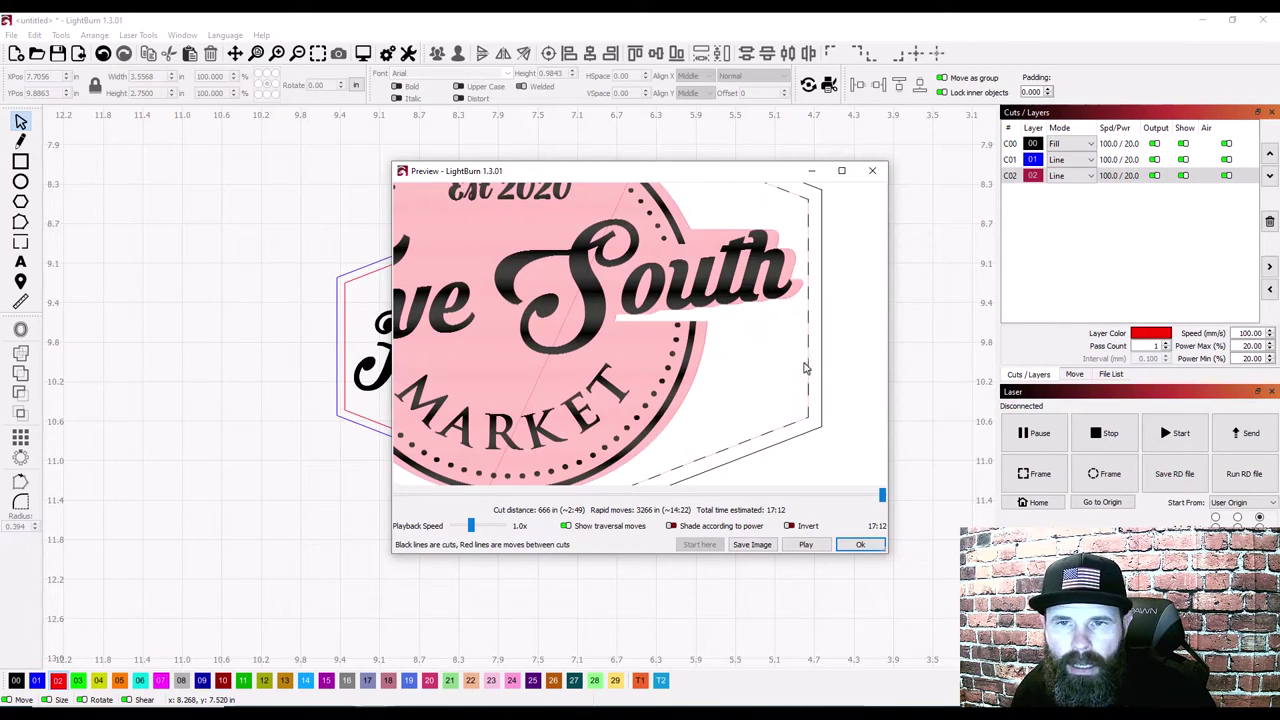
scroll(786, 319, down, 3)
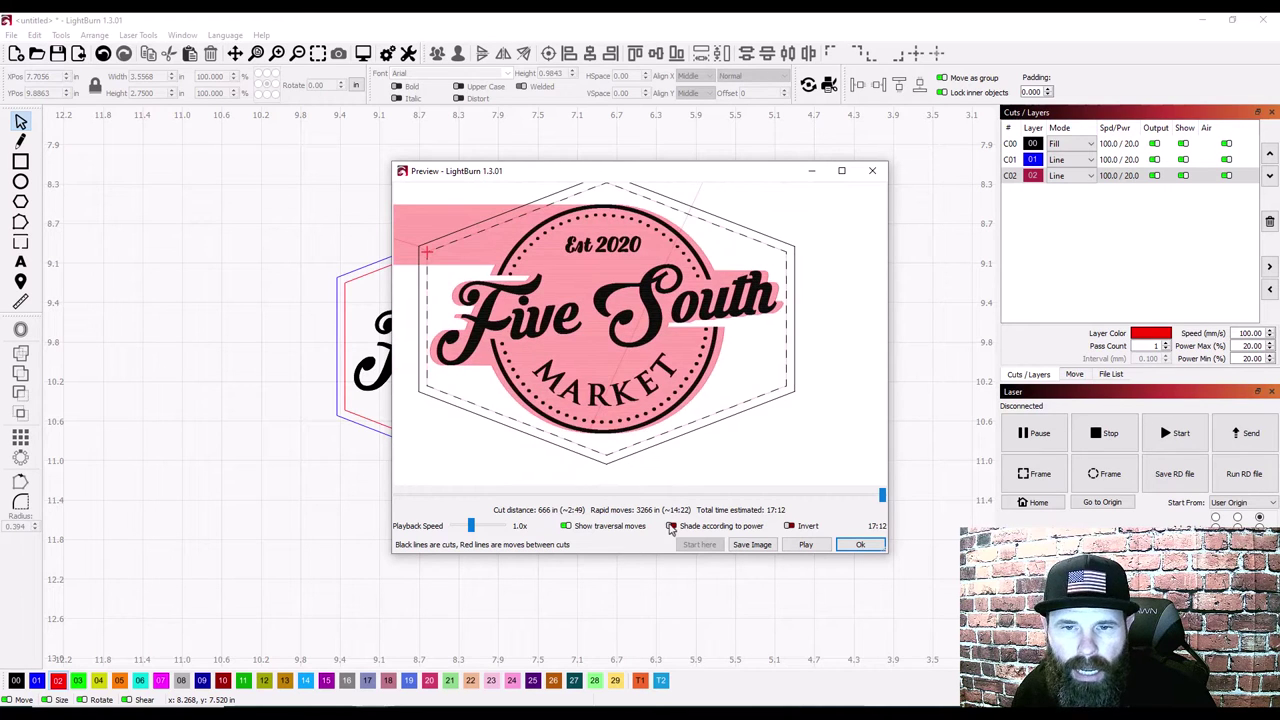
click(566, 526)
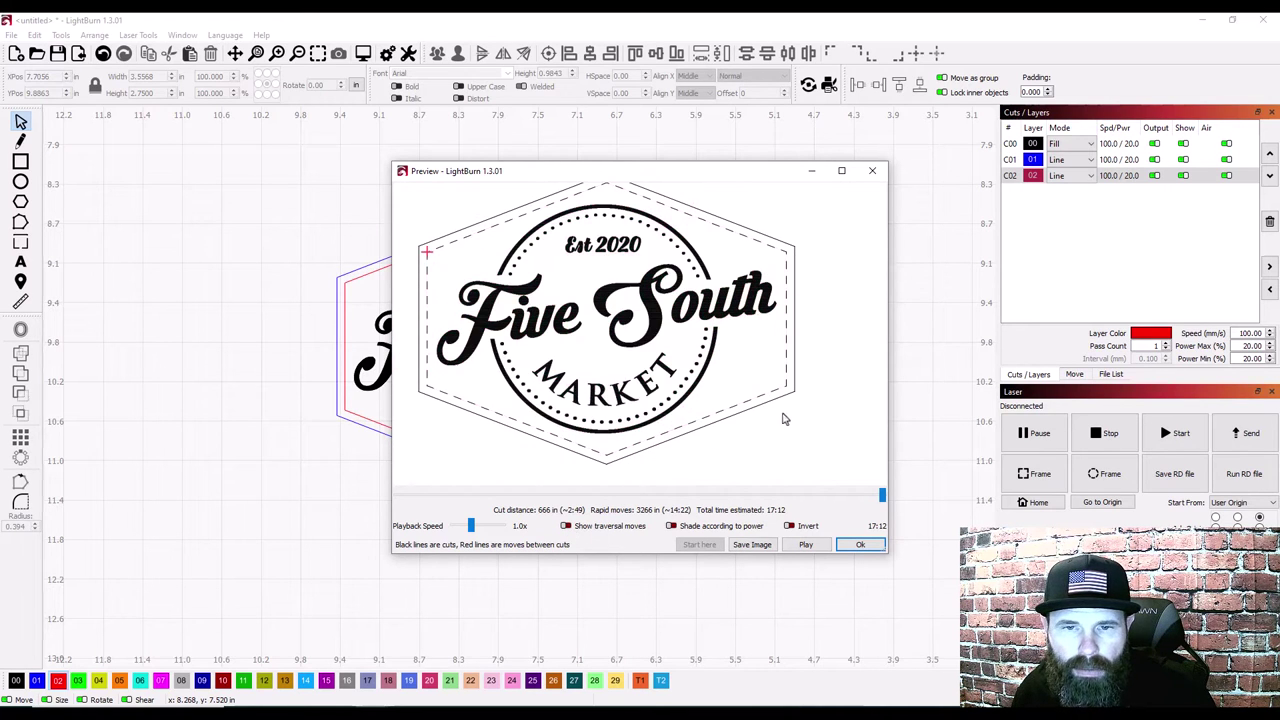
scroll(842, 416, down, 1)
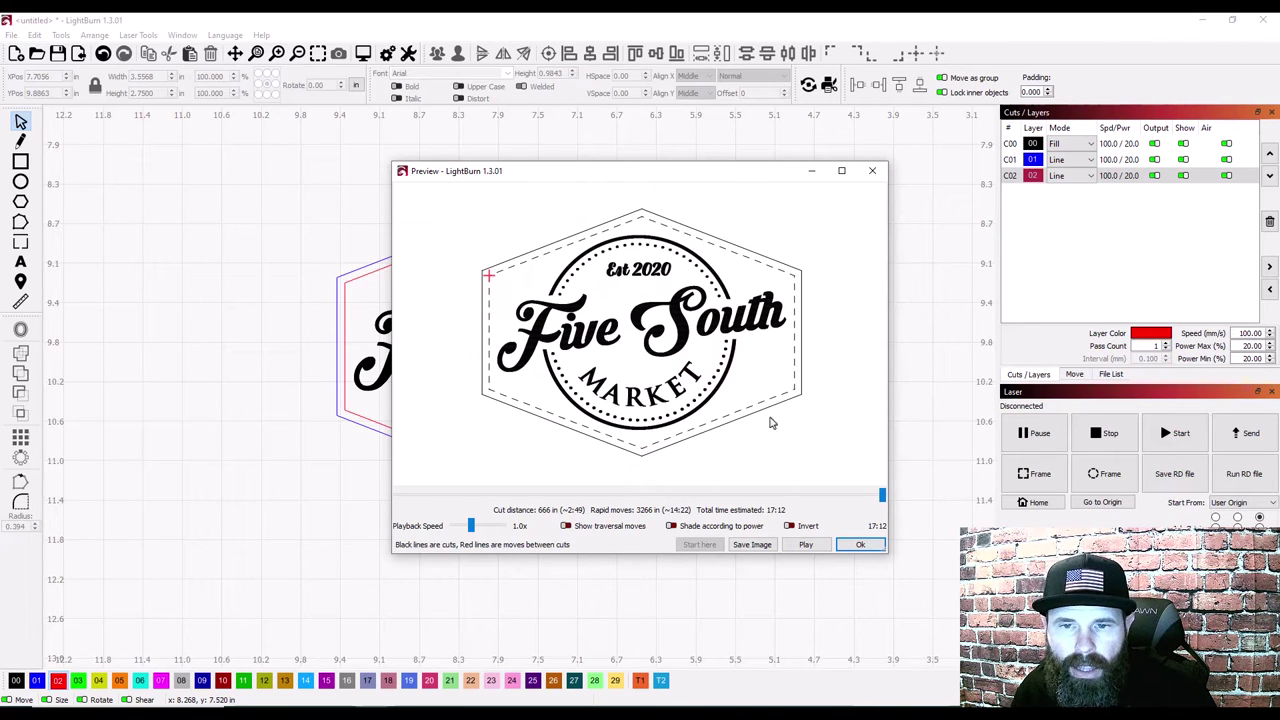
click(812, 545)
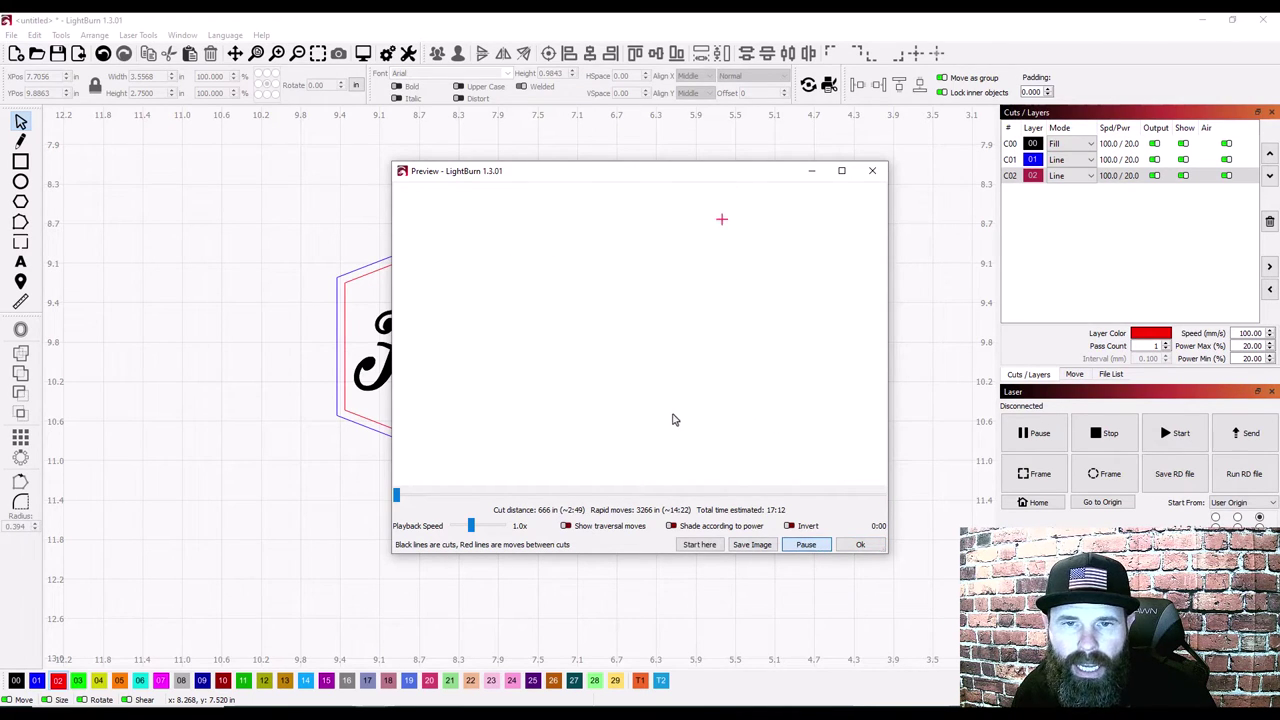
click(860, 544)
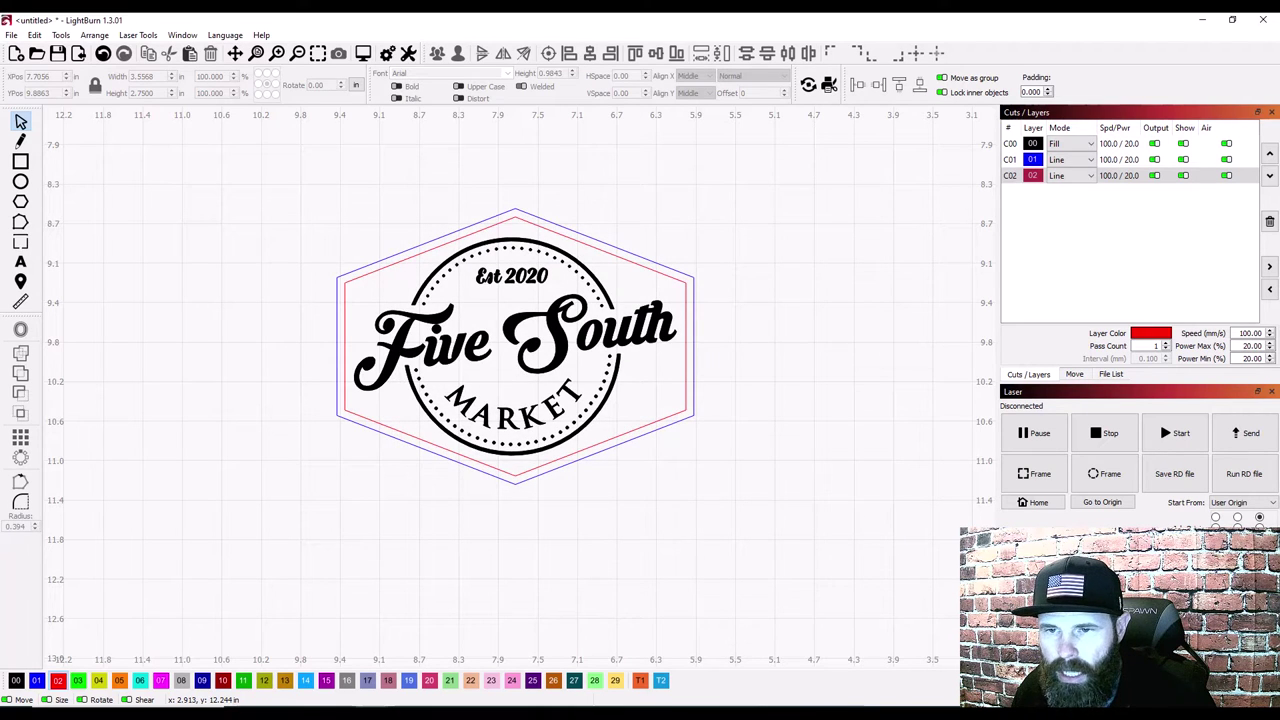
Step: Select all three patch objects, preview again, and scrub the simulation to near the end
drag(908, 571, 189, 129)
key(alt+p)
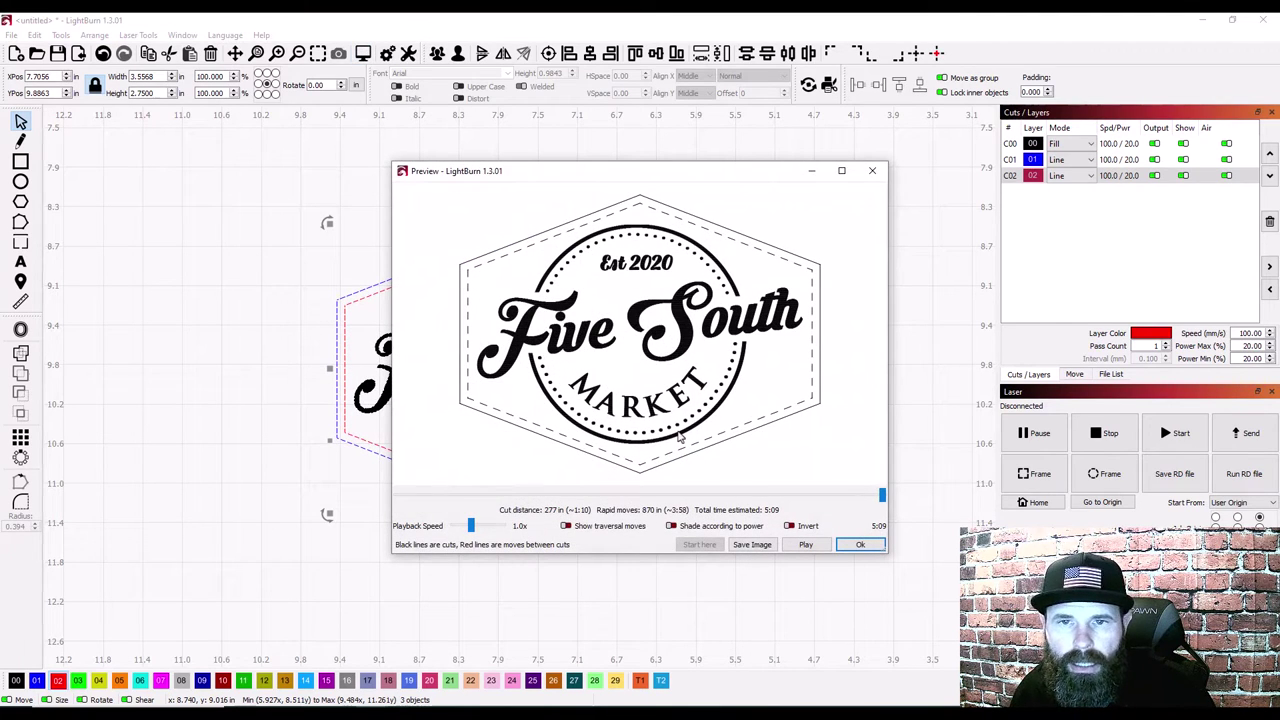
click(790, 547)
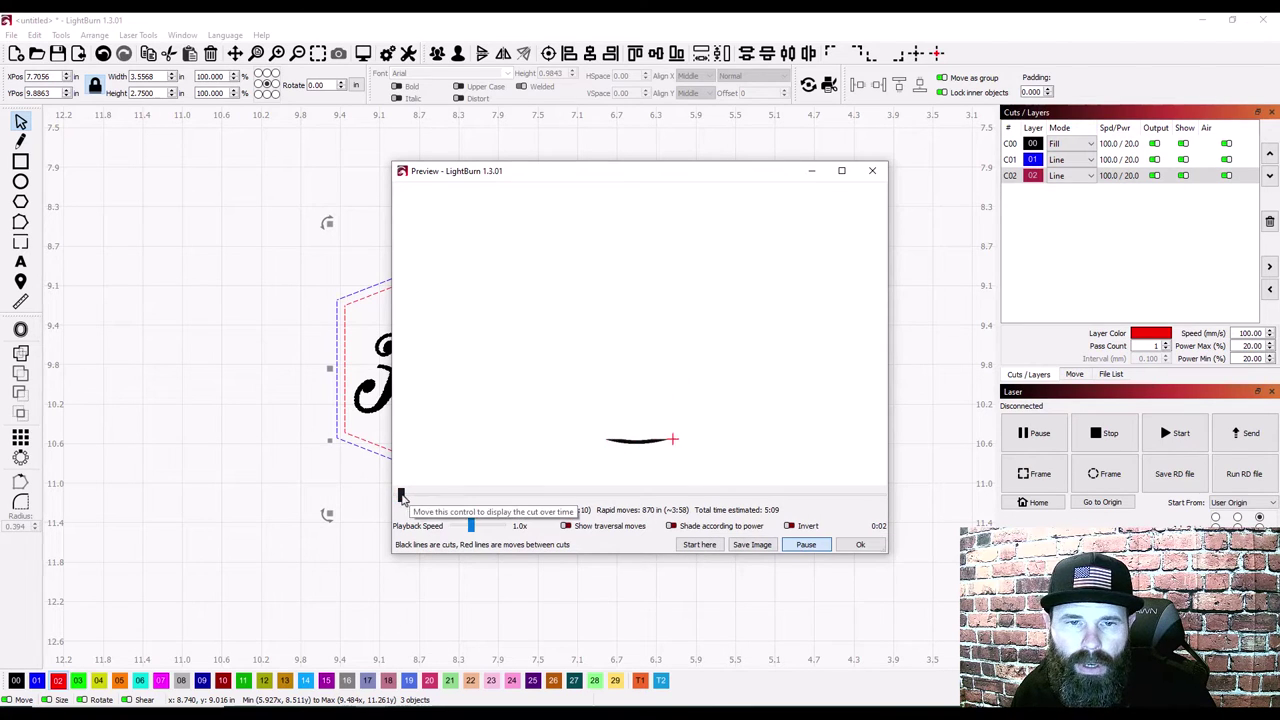
drag(428, 499, 881, 505)
click(860, 544)
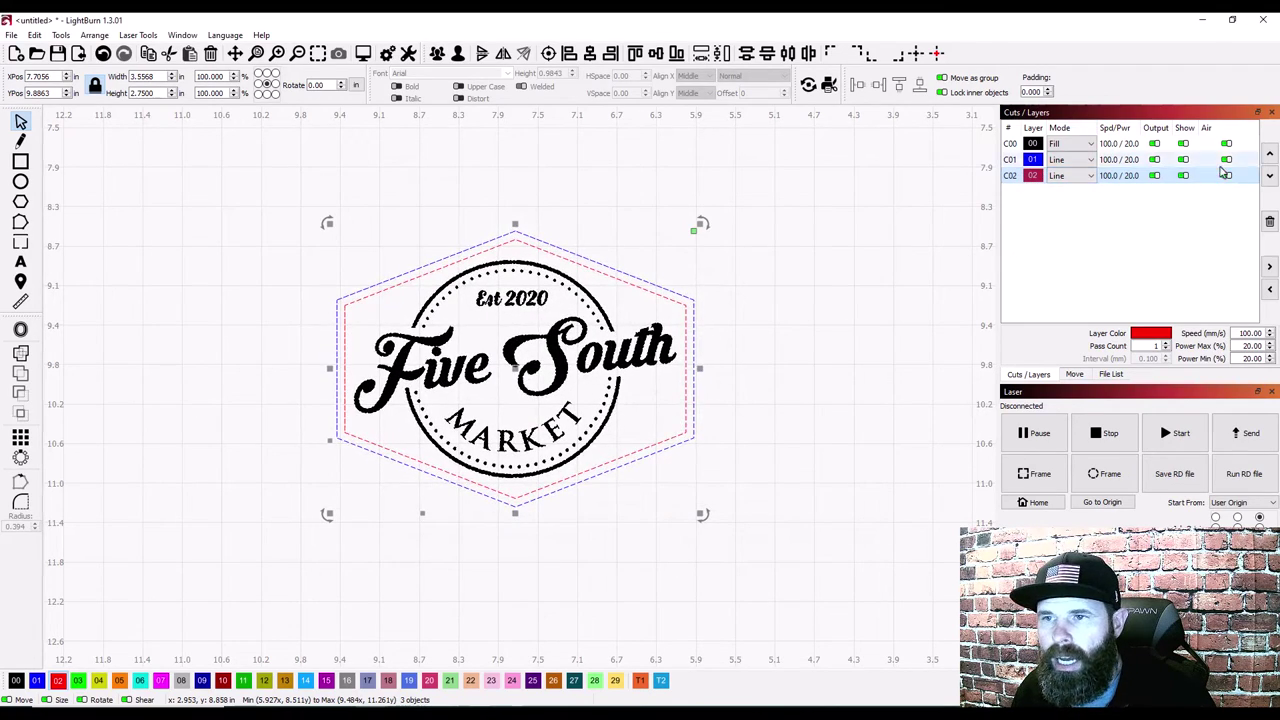
Step: Set layer C02 to cut before C01, then re-preview the patch and replay it to 5:09
click(1270, 153)
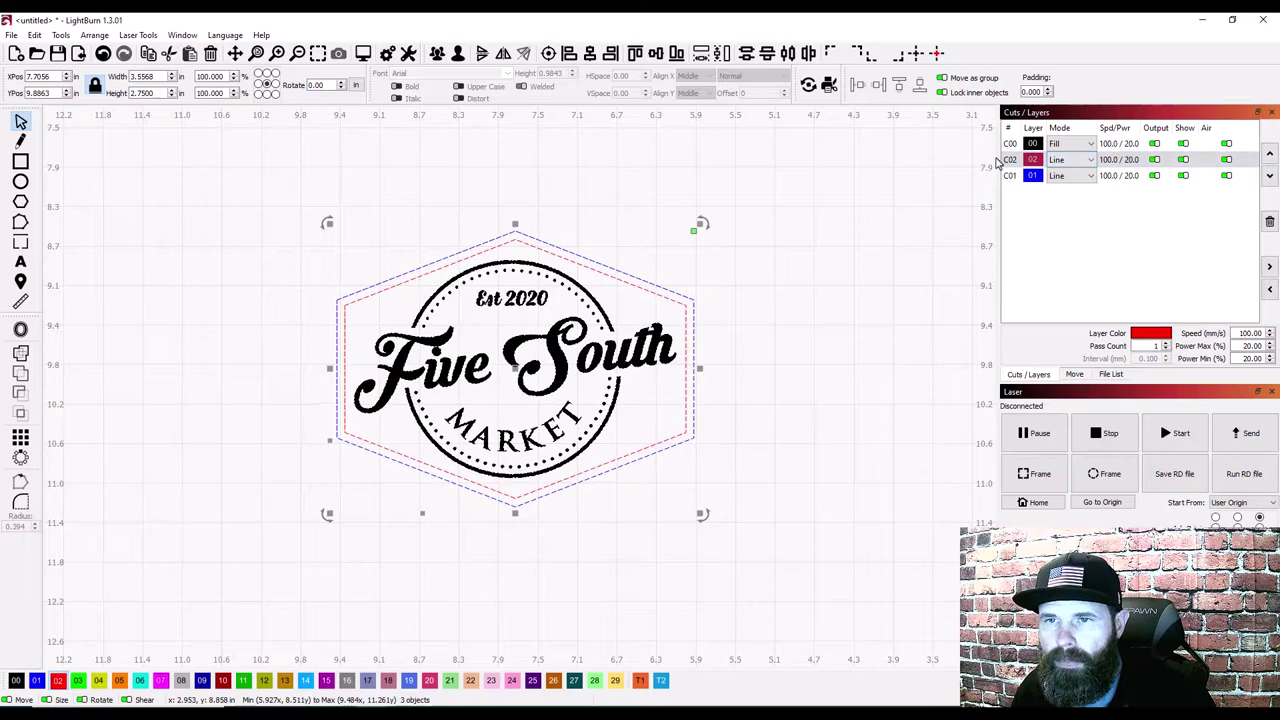
click(791, 549)
drag(791, 549, 220, 180)
click(363, 53)
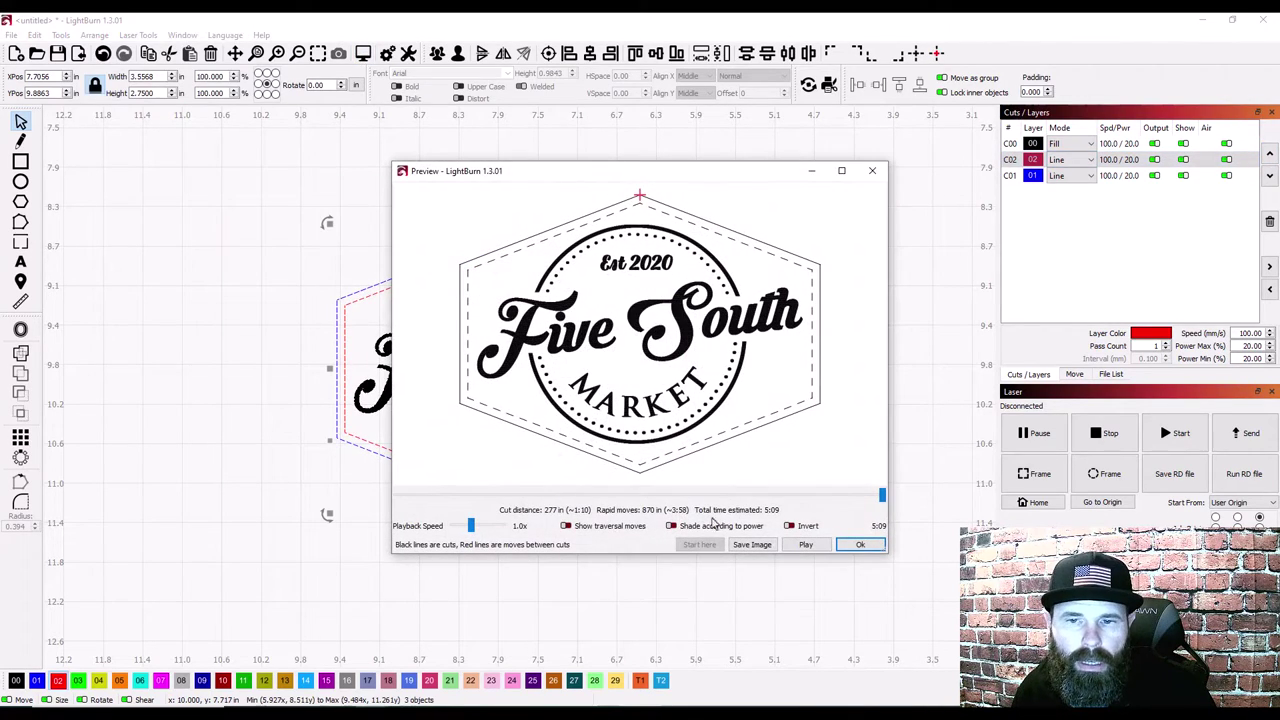
mouse_move(882, 494)
mouse_down()
mouse_move(840, 500)
mouse_move(877, 500)
mouse_up()
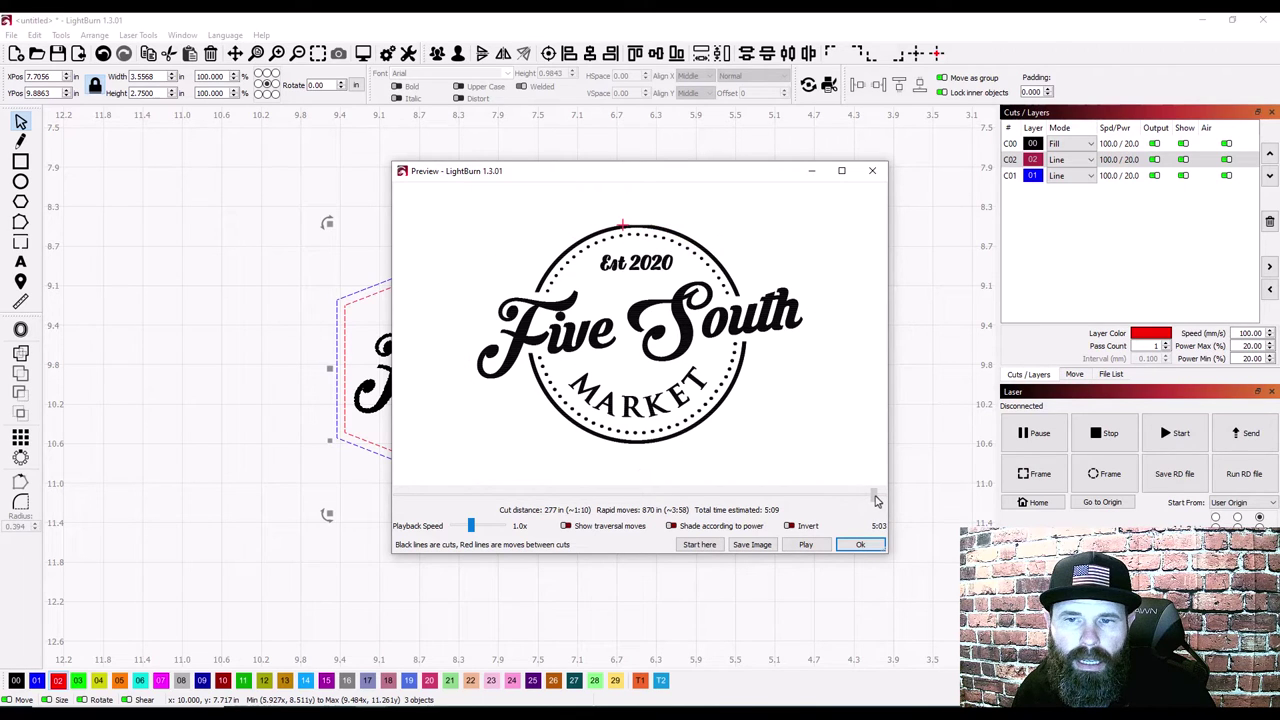
click(805, 544)
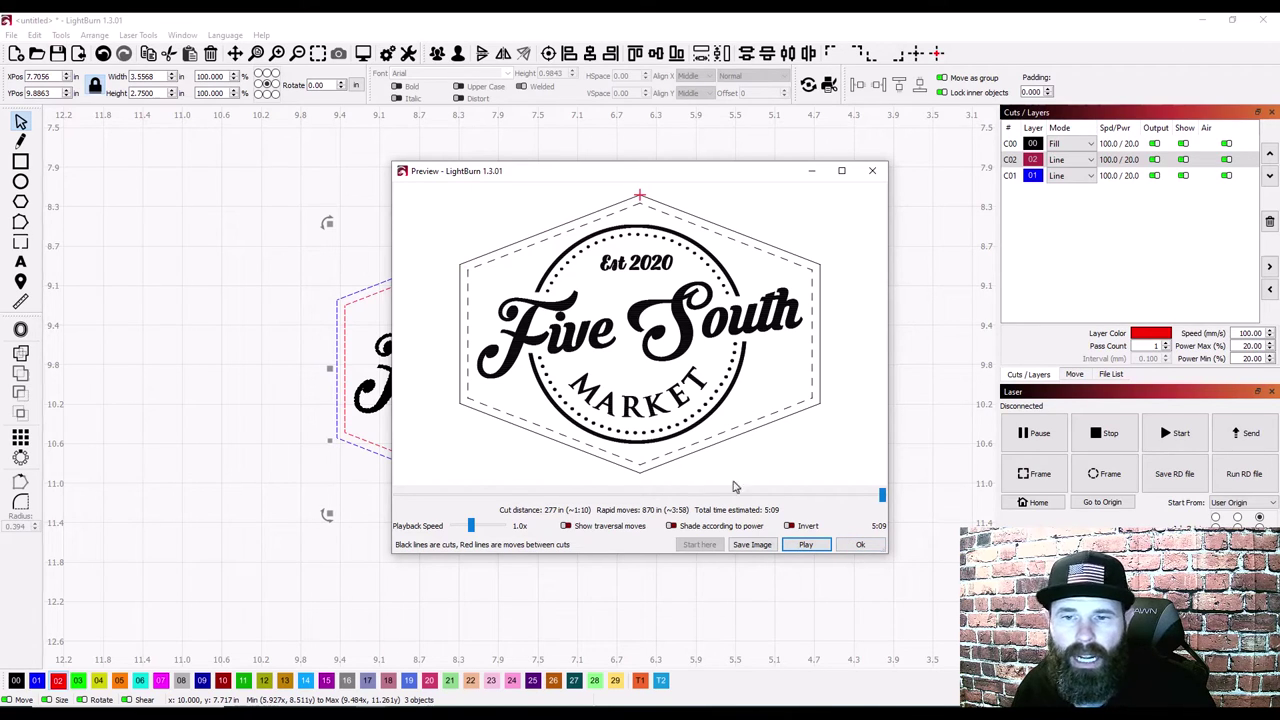
Step: Select the die-cut circle logo and preview its cut simulation through to near completion
click(860, 545)
scroll(540, 500, down, 4)
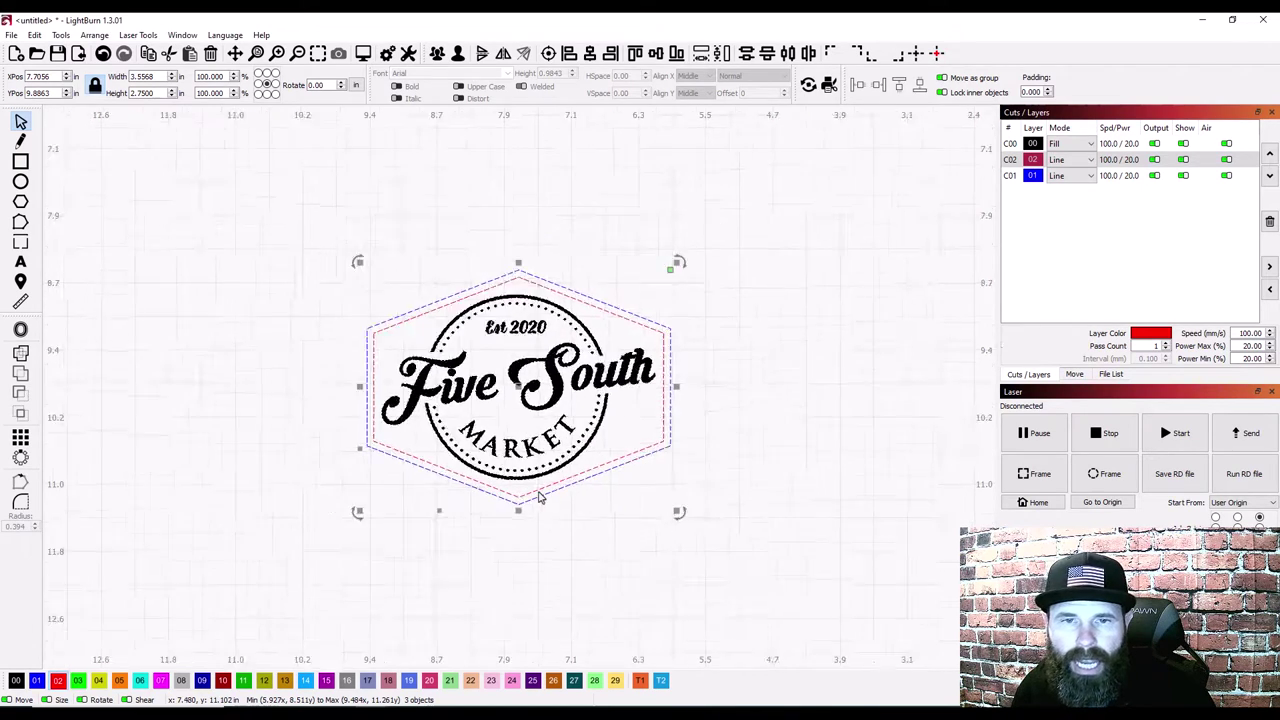
scroll(540, 500, down, 2)
scroll(120, 408, up, 5)
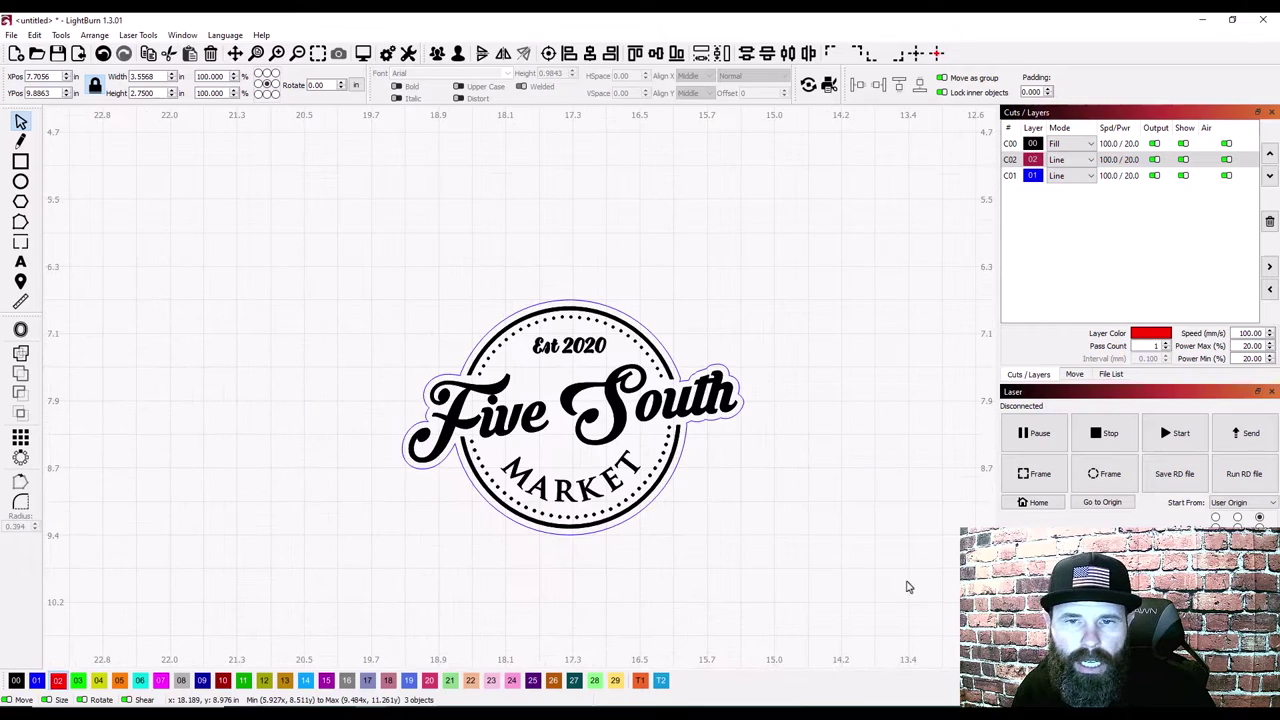
drag(790, 595, 384, 182)
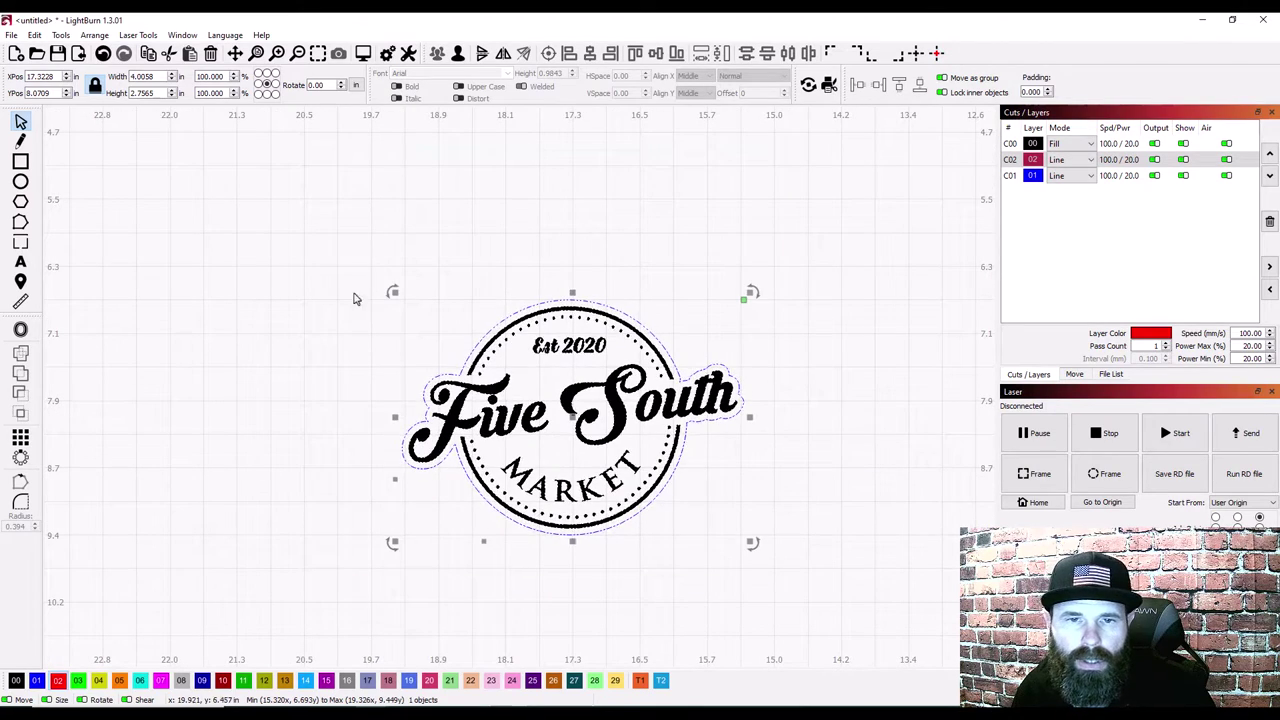
click(363, 54)
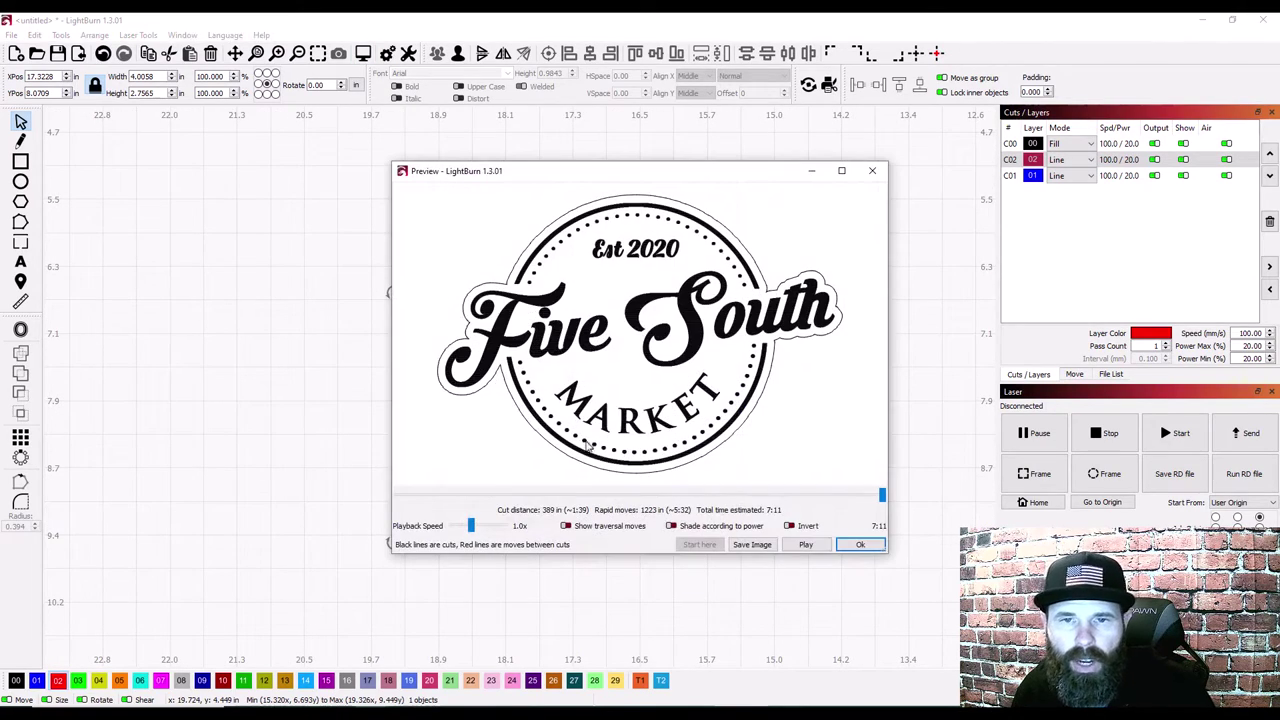
click(806, 545)
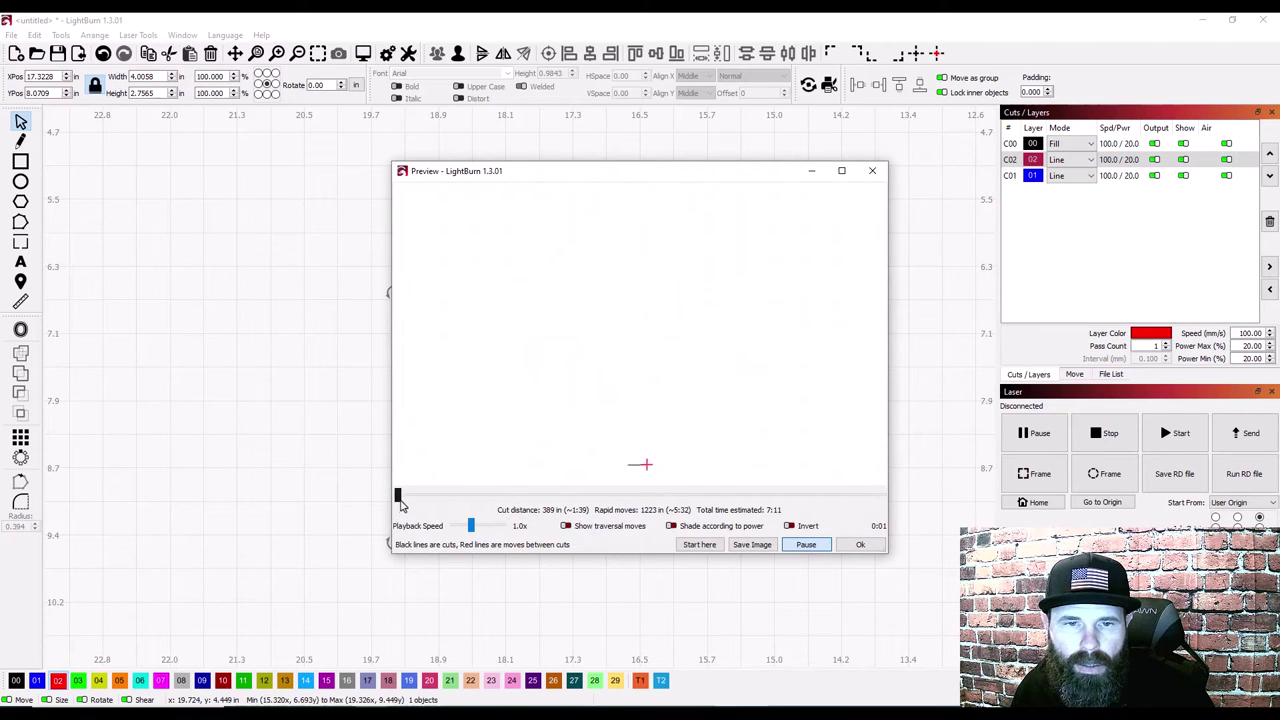
mouse_move(401, 500)
mouse_down()
mouse_move(818, 497)
mouse_move(894, 517)
mouse_up()
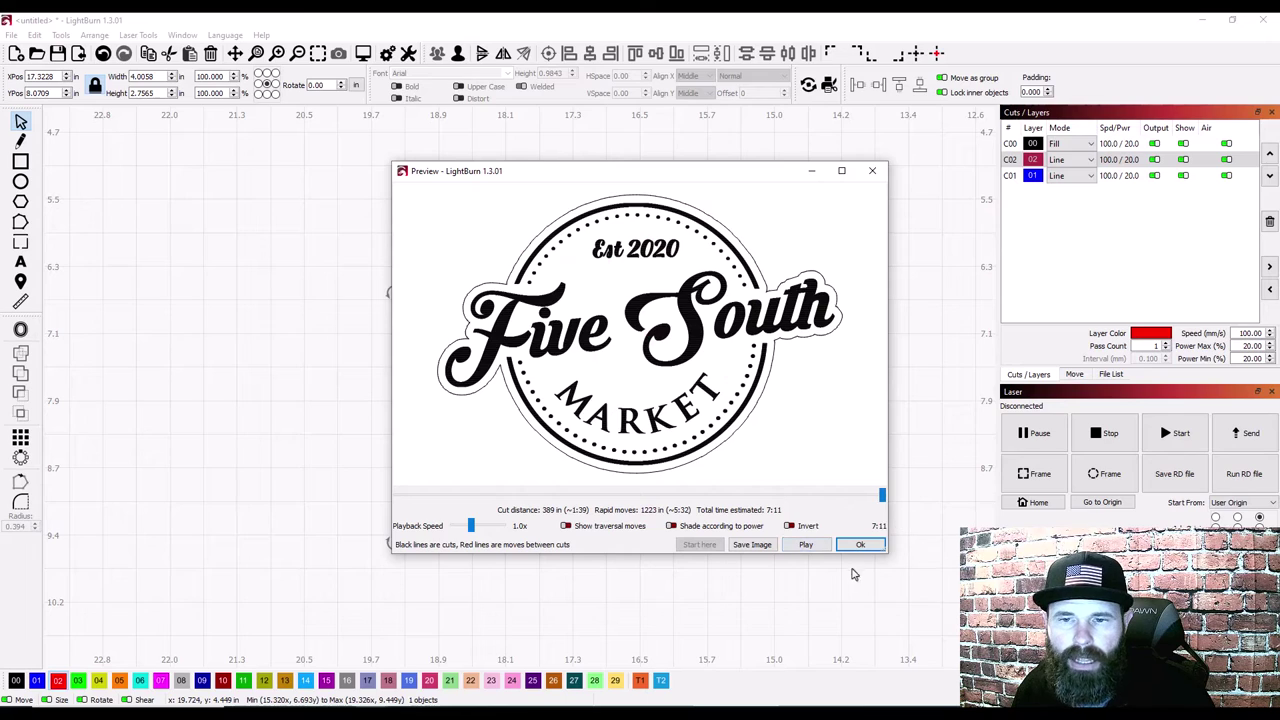
click(858, 548)
Step: Set the die-cut circle logo's height to 2.75 in
click(338, 452)
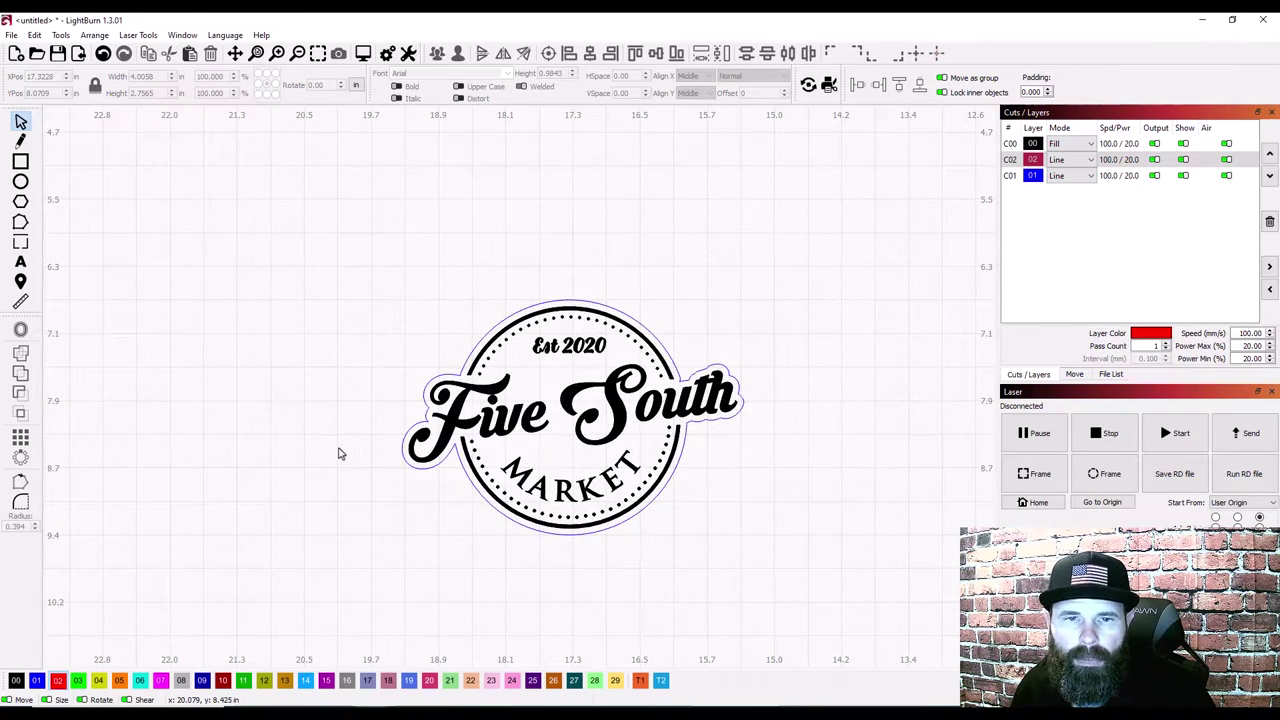
scroll(338, 453, down, 4)
drag(536, 506, 331, 371)
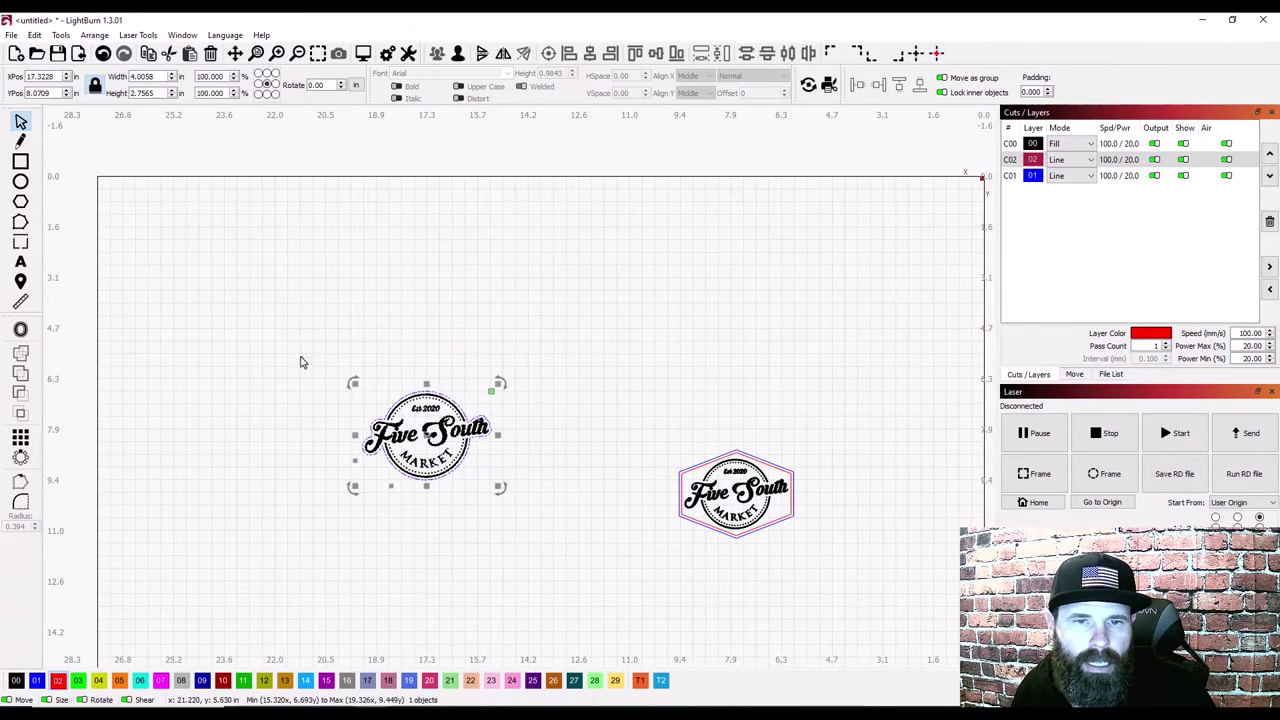
click(145, 77)
key(Tab)
key(Return)
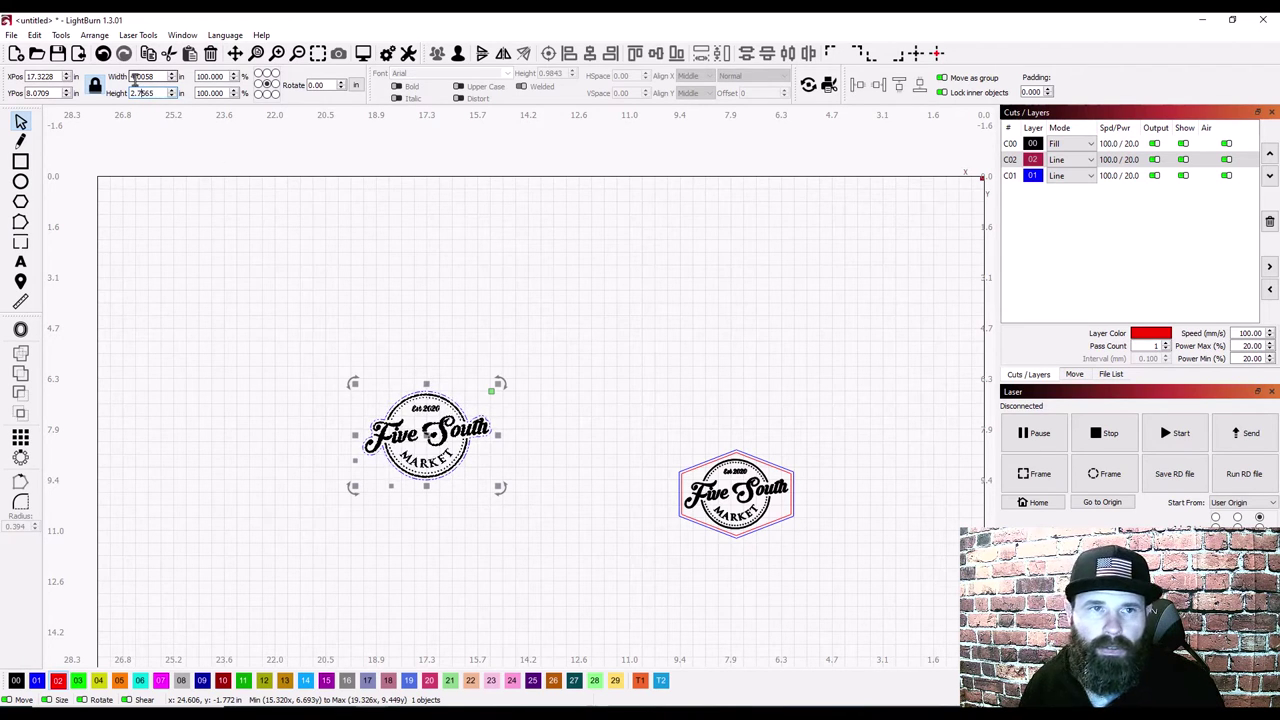
text(2.75)
key(Return)
Step: Move the circle logo down beside the hexagon patch
click(294, 520)
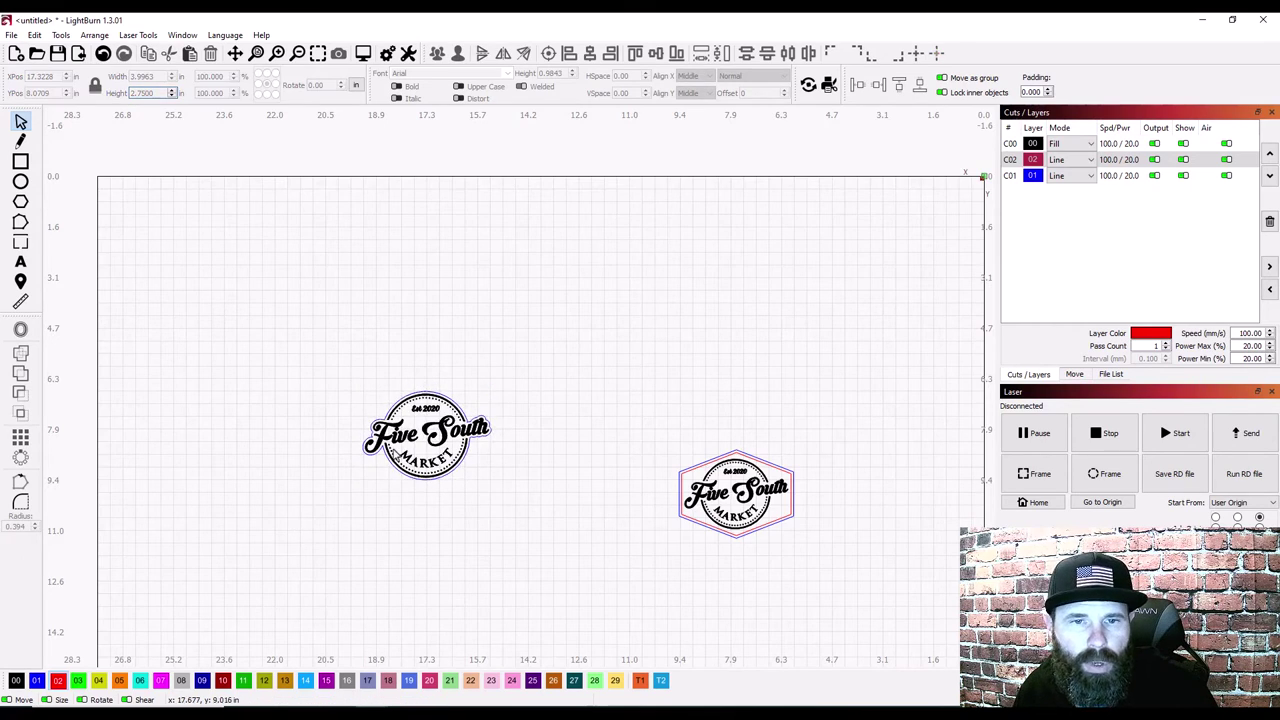
scroll(400, 440, down, 2)
scroll(393, 453, up, 4)
scroll(393, 455, up, 2)
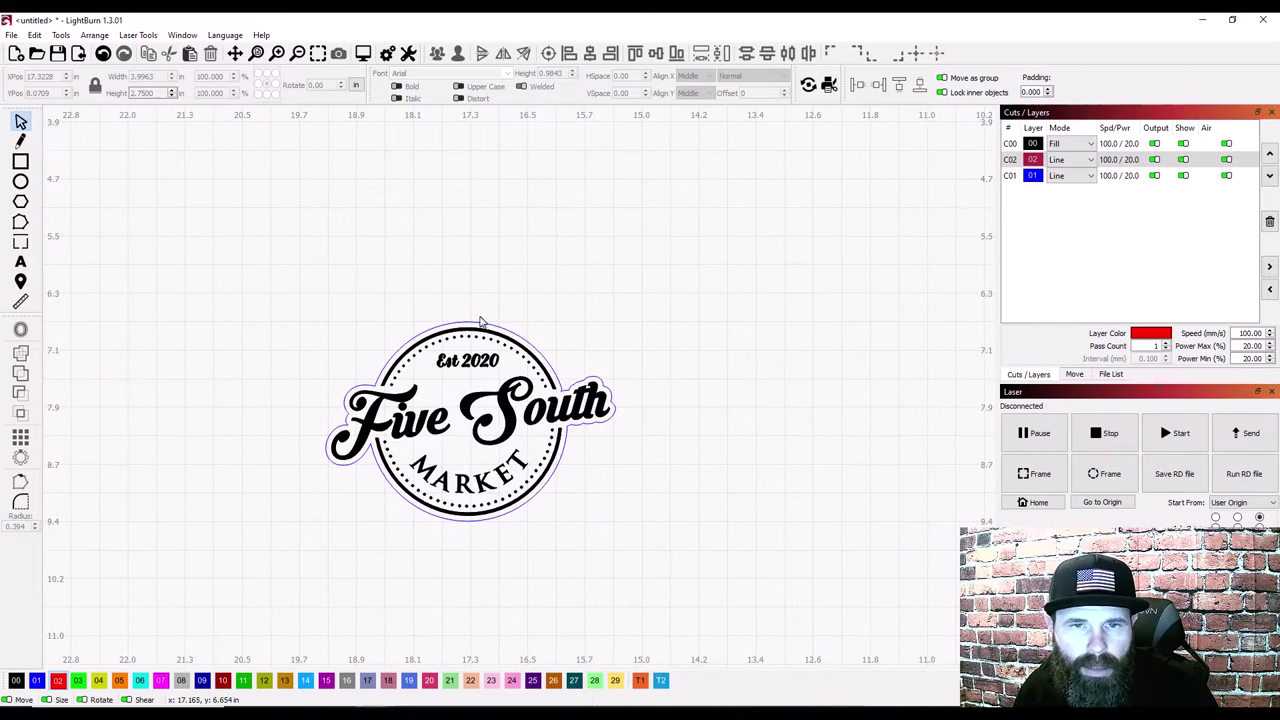
scroll(458, 502, down, 3)
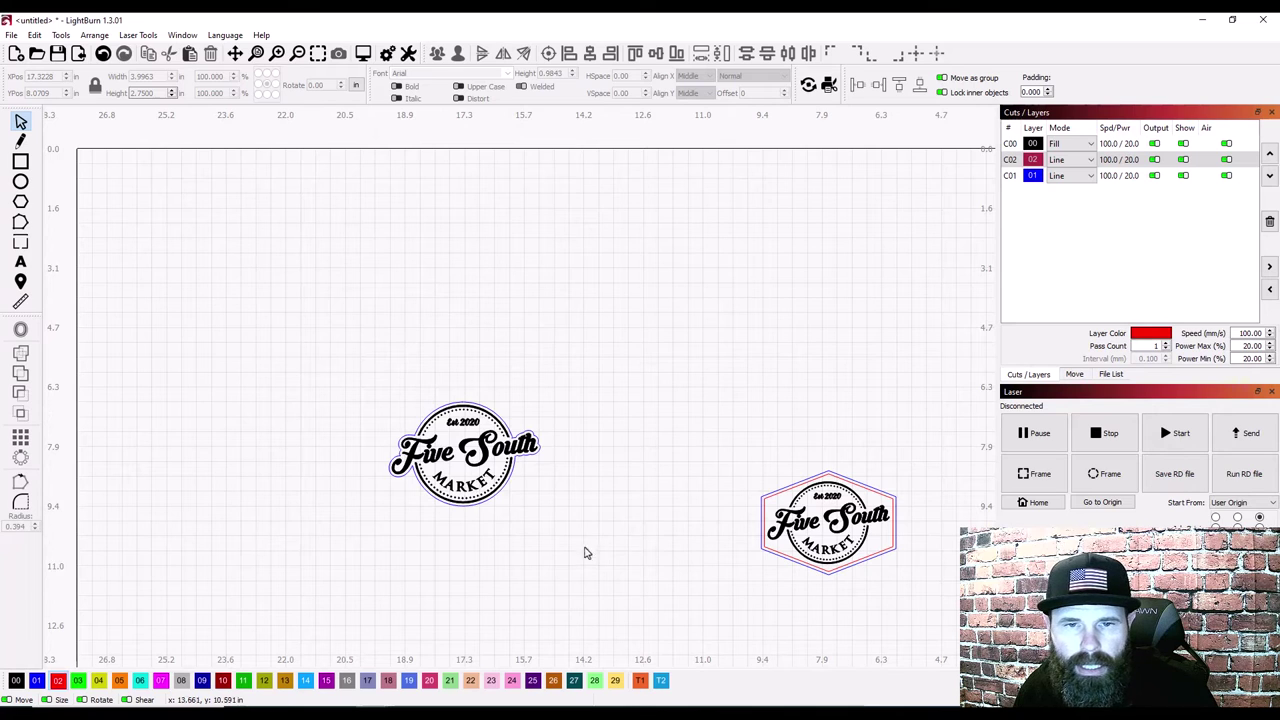
drag(585, 553, 368, 398)
drag(533, 475, 738, 546)
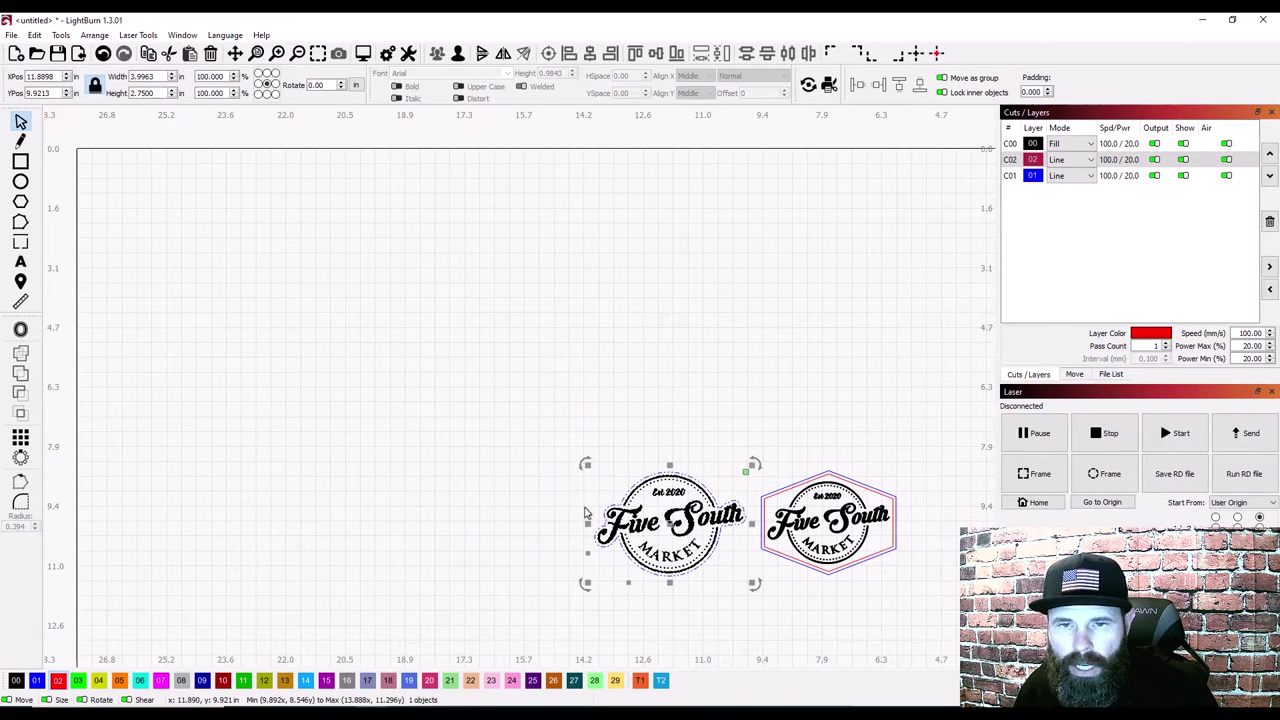
click(490, 488)
scroll(491, 489, down, 3)
scroll(663, 551, up, 6)
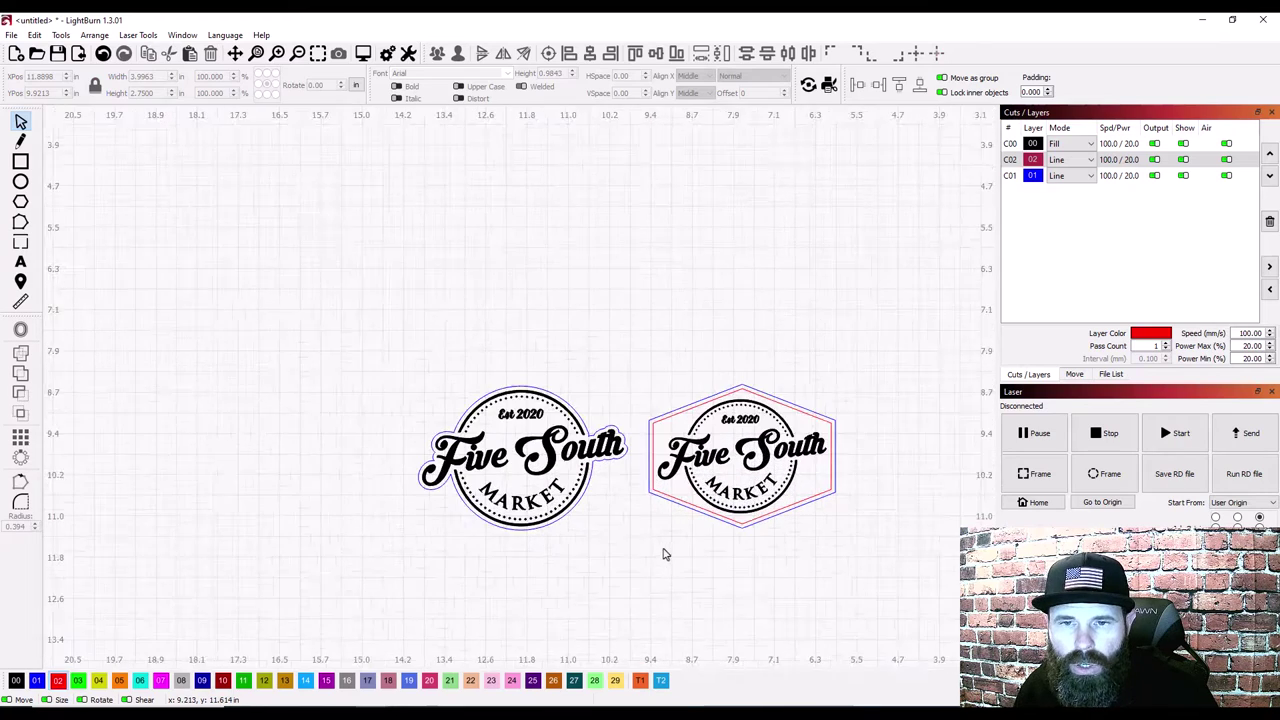
scroll(630, 360, up, 3)
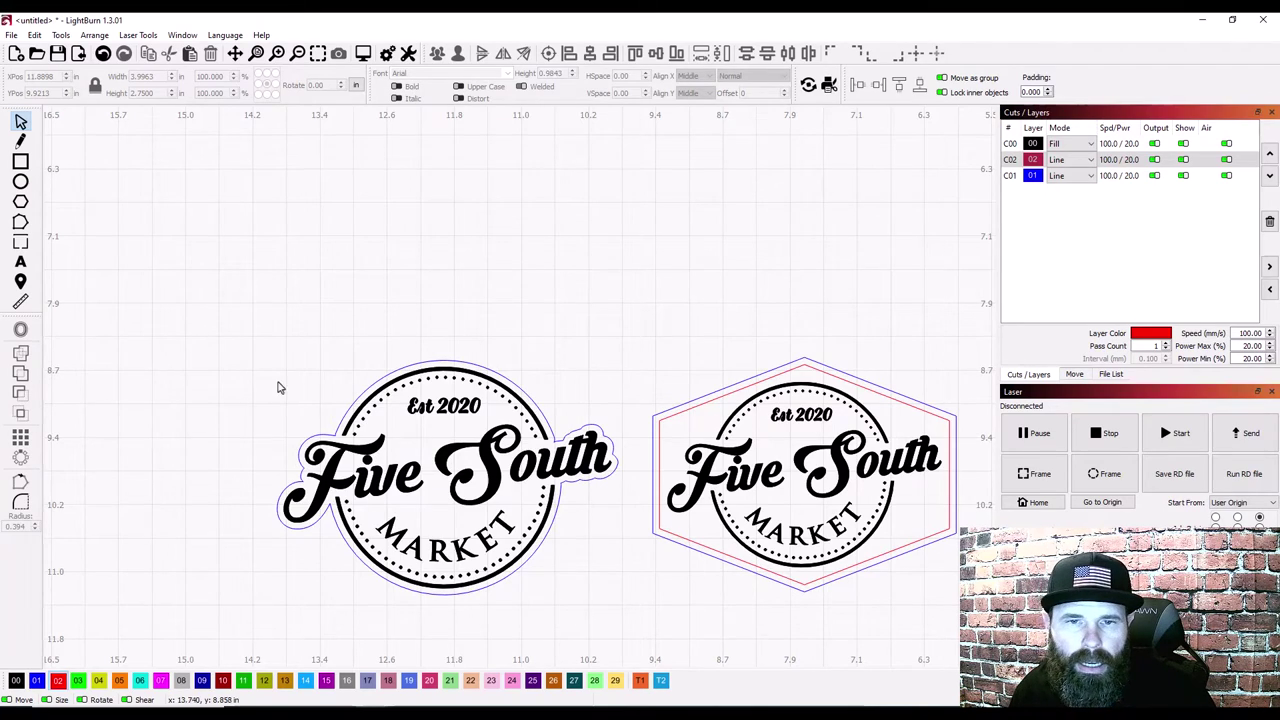
Step: Round the corners of the outer blue and inner red hexagons to a 0.144 in radius
scroll(285, 395, down, 3)
scroll(293, 403, down, 2)
scroll(566, 442, up, 6)
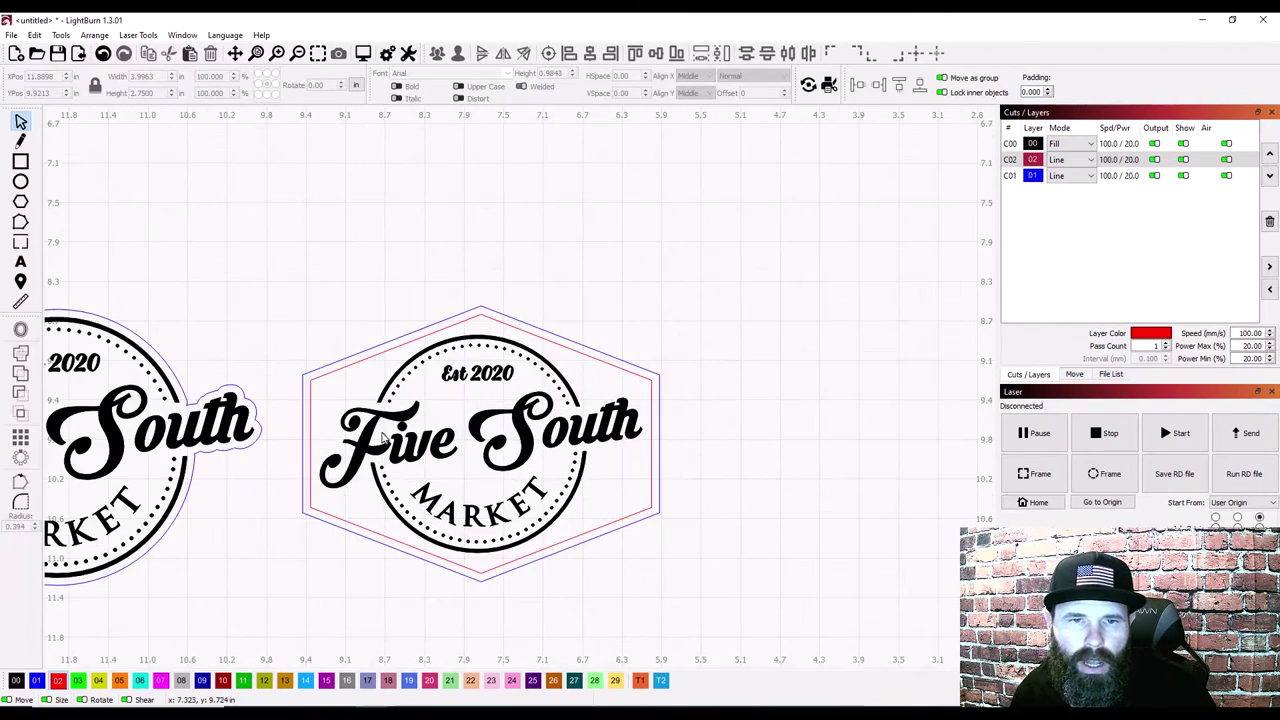
click(20, 502)
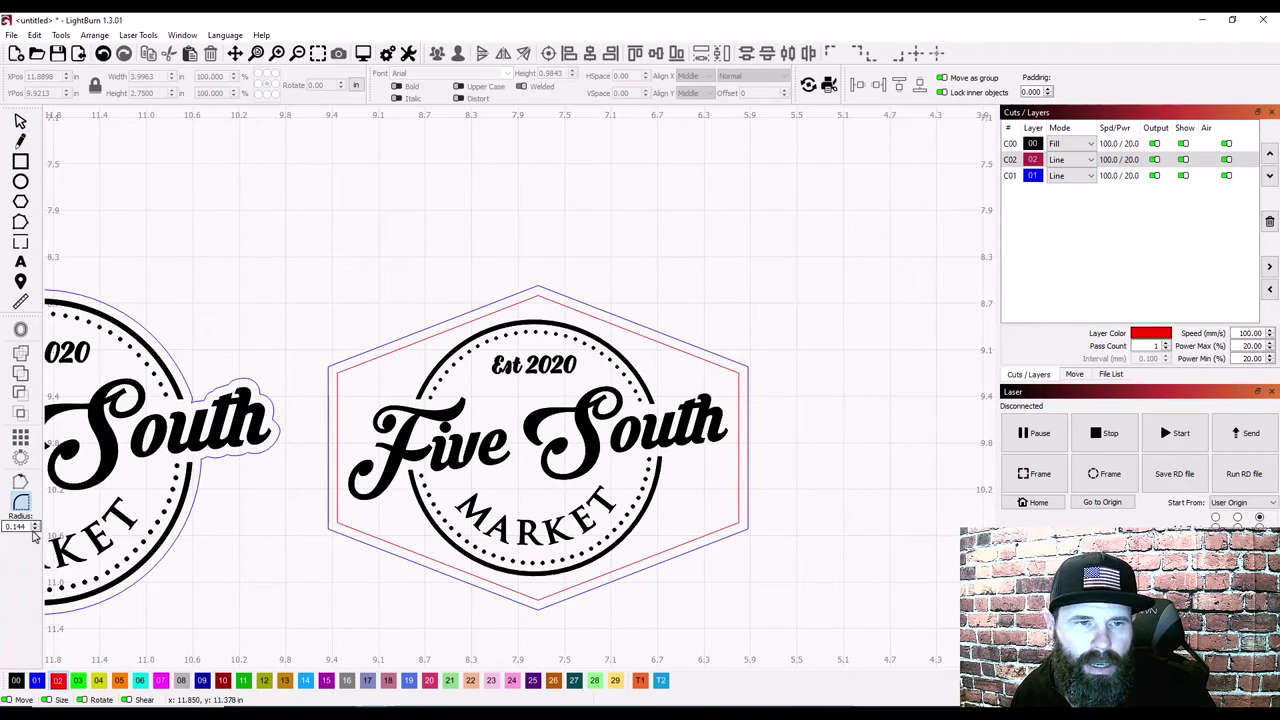
click(539, 289)
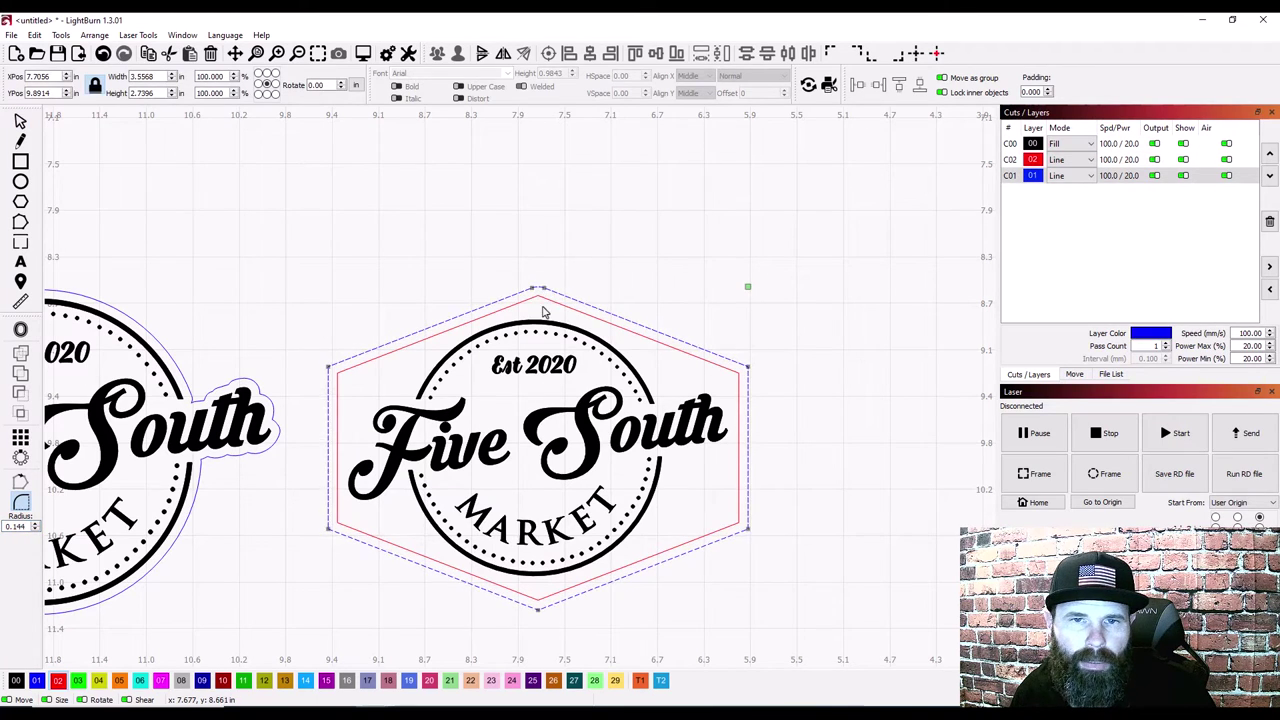
click(538, 301)
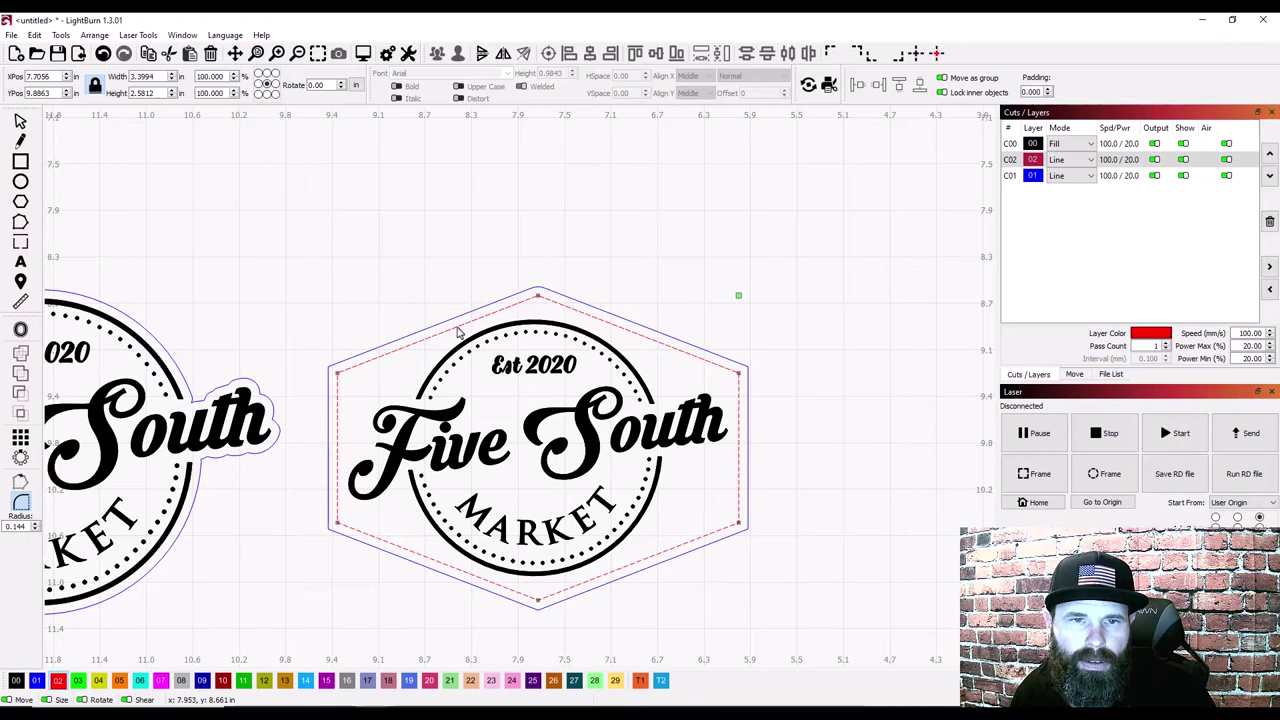
click(747, 376)
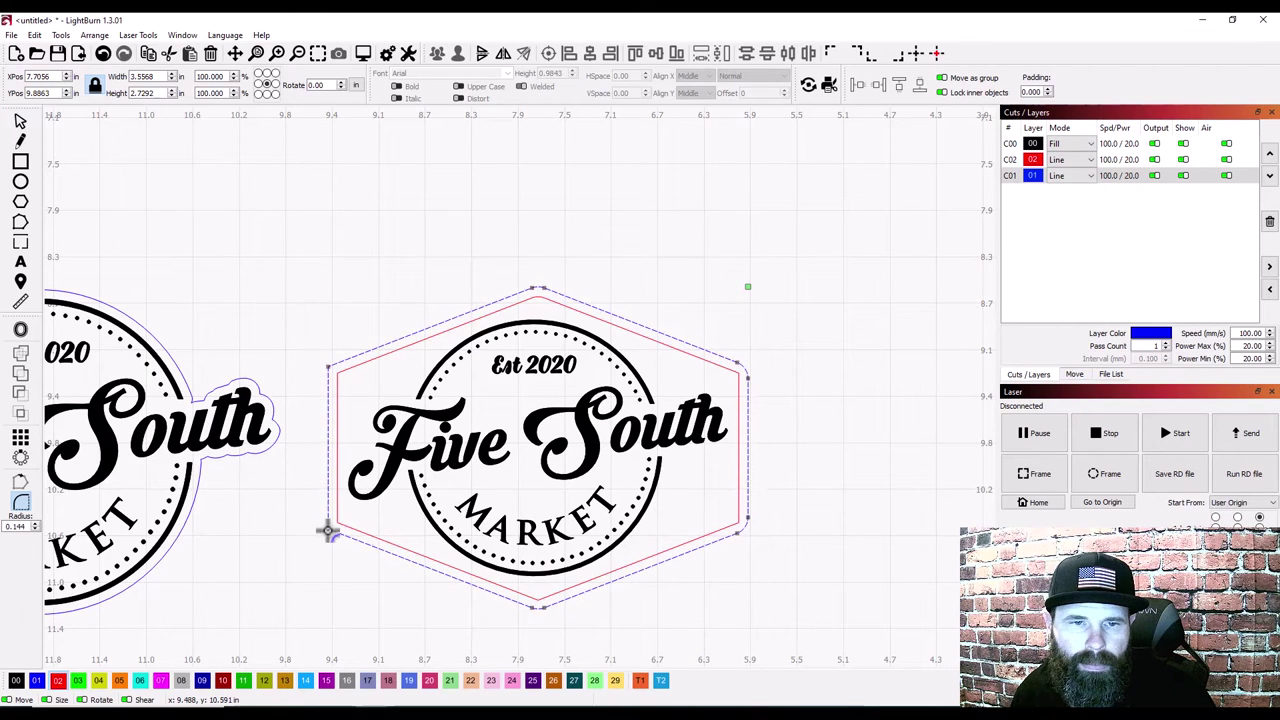
click(338, 375)
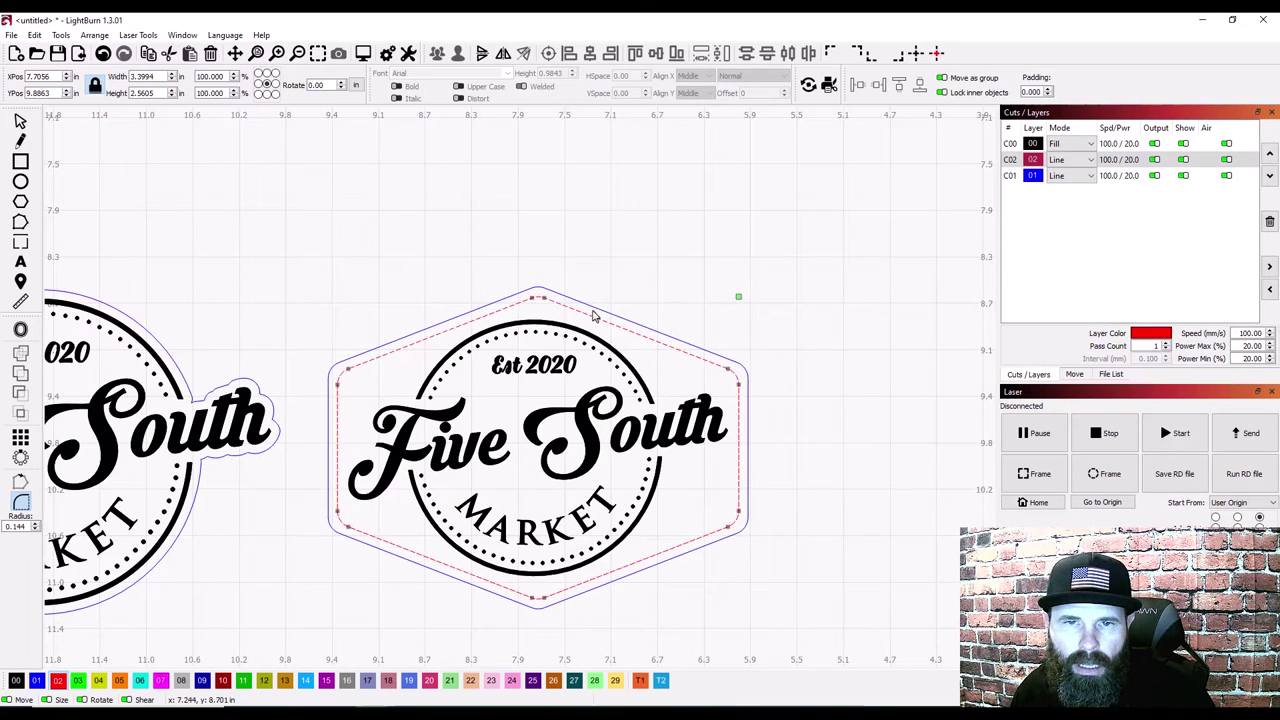
key(Escape)
key(Escape)
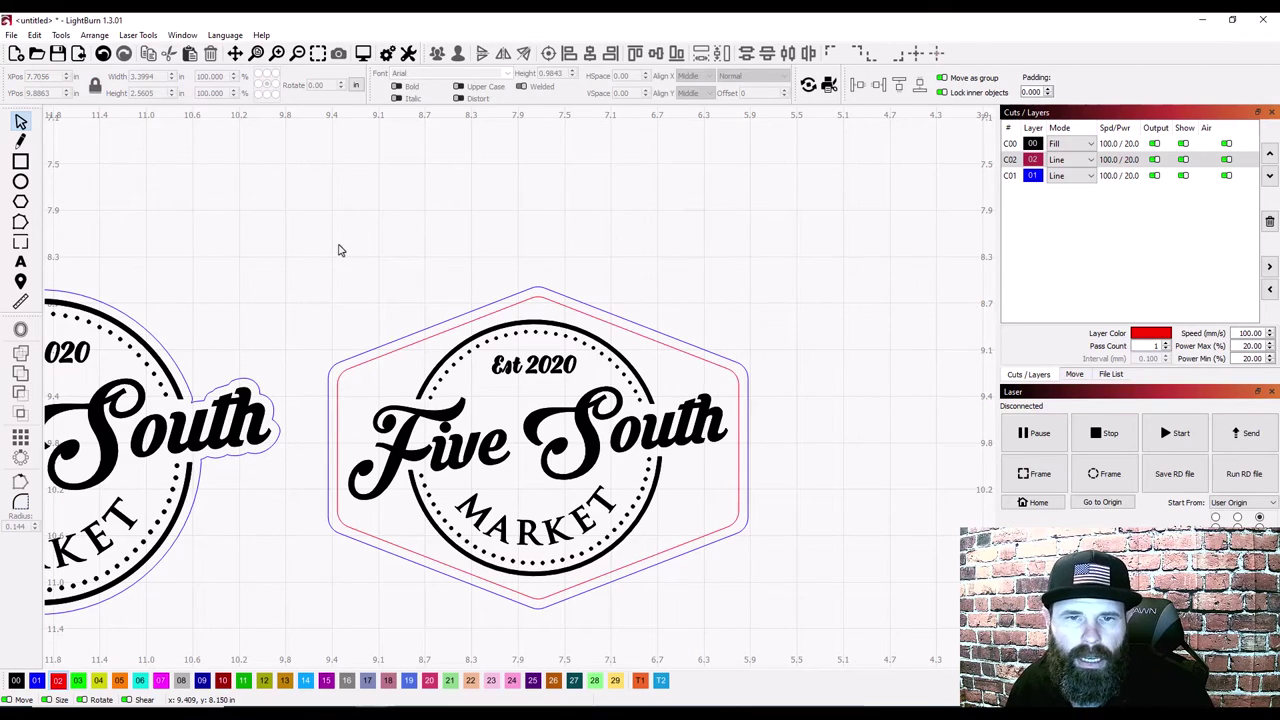
scroll(346, 491, down, 3)
scroll(323, 491, up, 2)
scroll(352, 350, down, 1)
scroll(366, 211, up, 1)
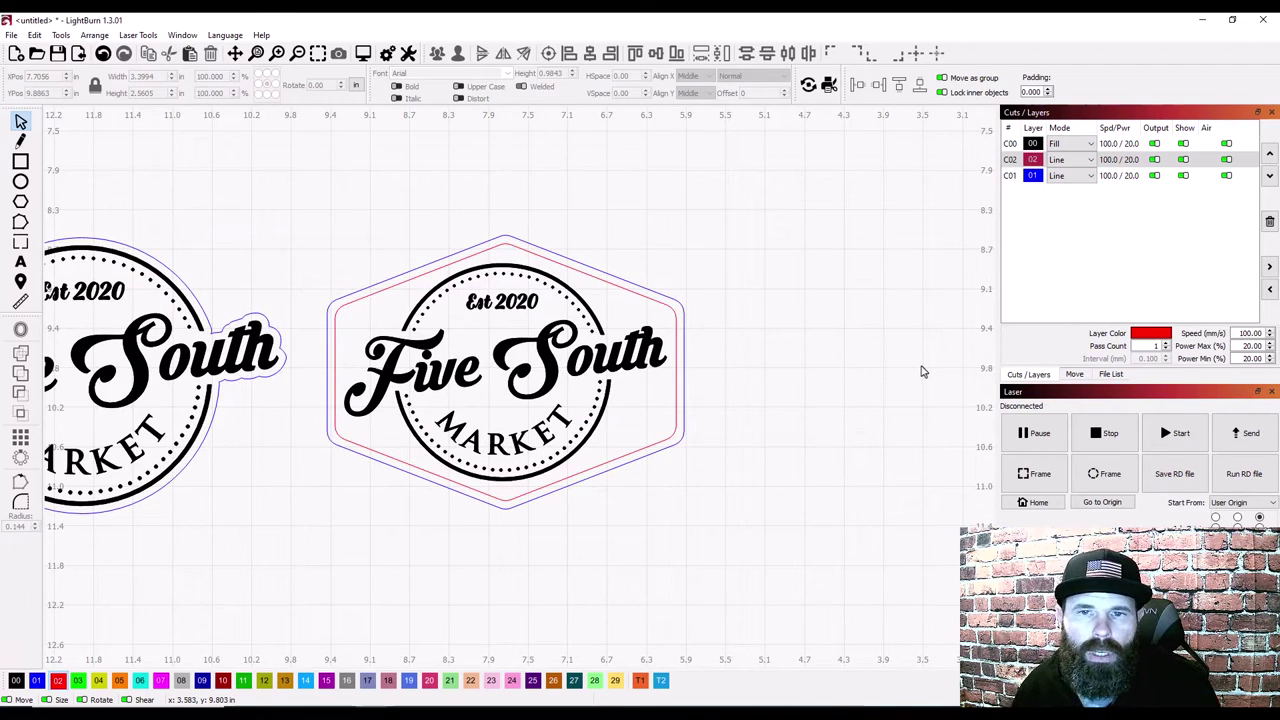
scroll(920, 371, down, 2)
scroll(548, 349, up, 2)
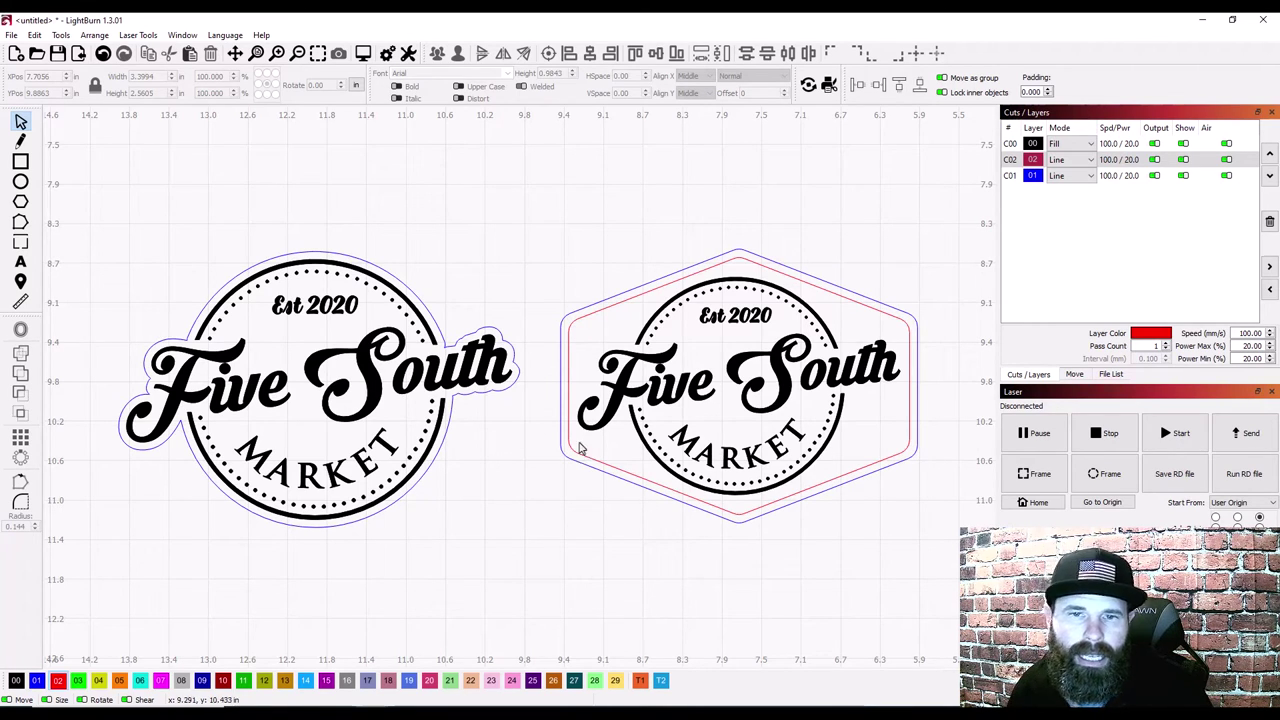
scroll(567, 421, down, 1)
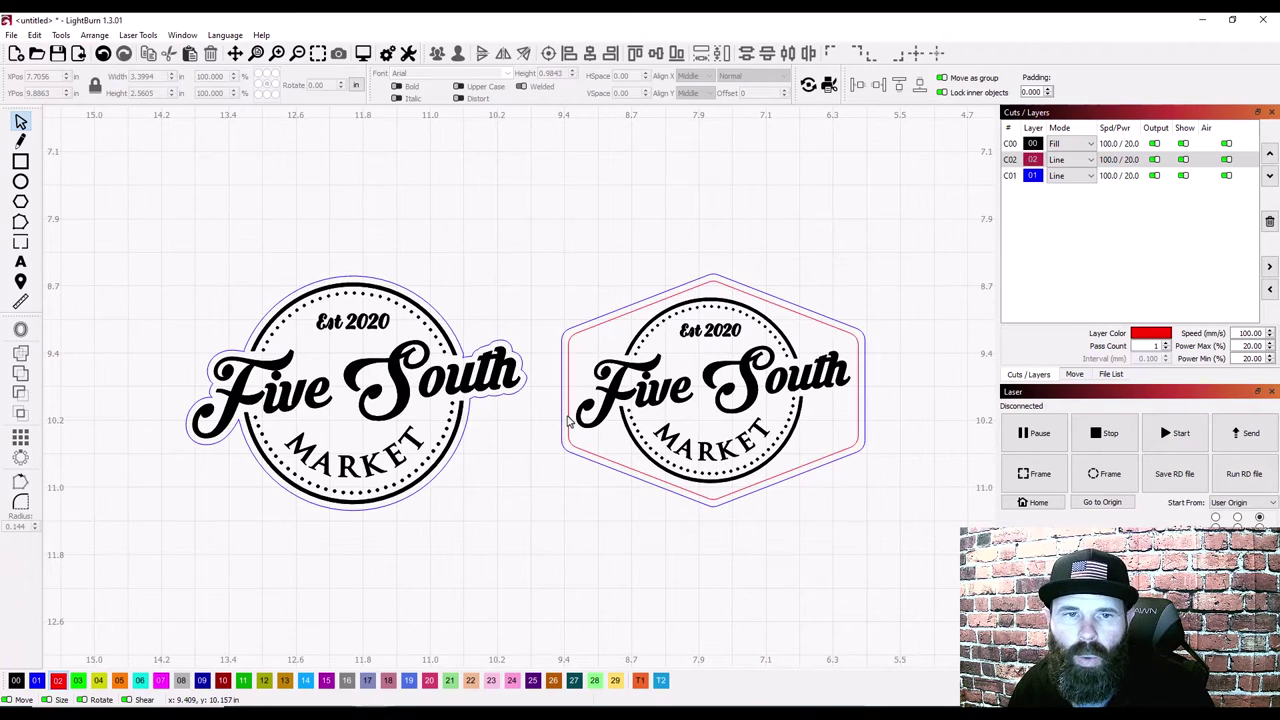
scroll(567, 421, up, 1)
scroll(567, 421, down, 1)
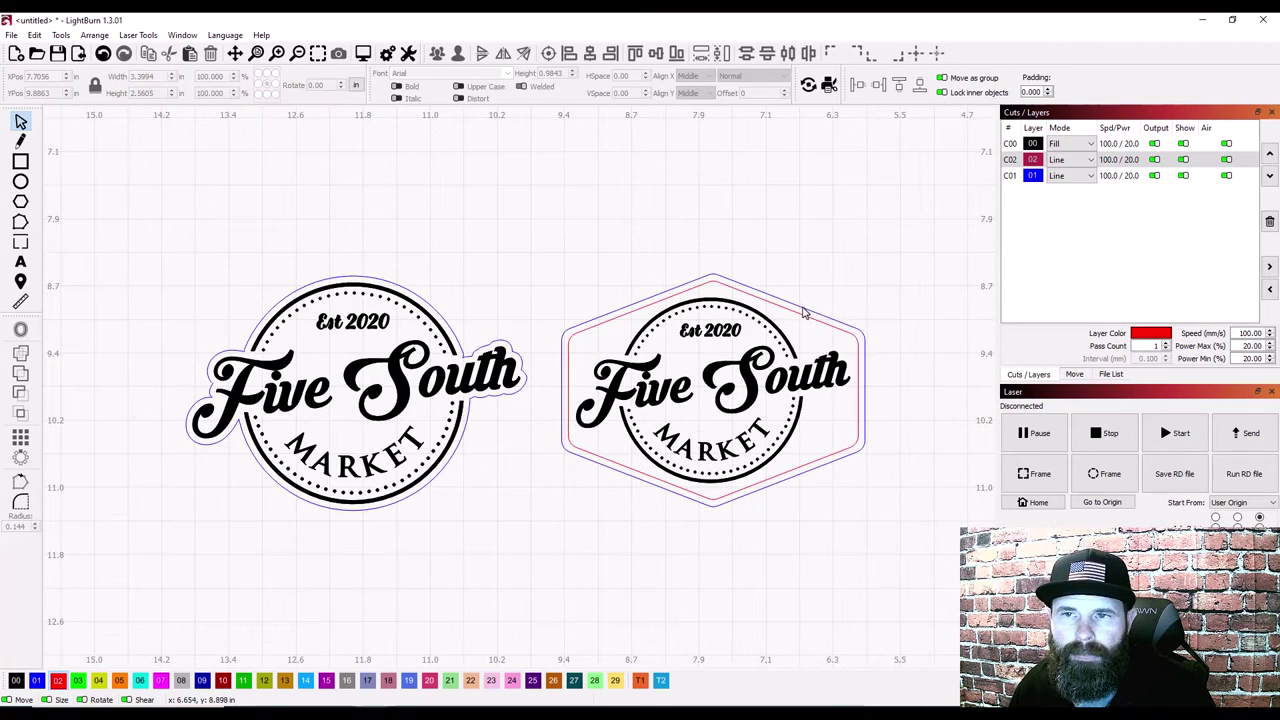